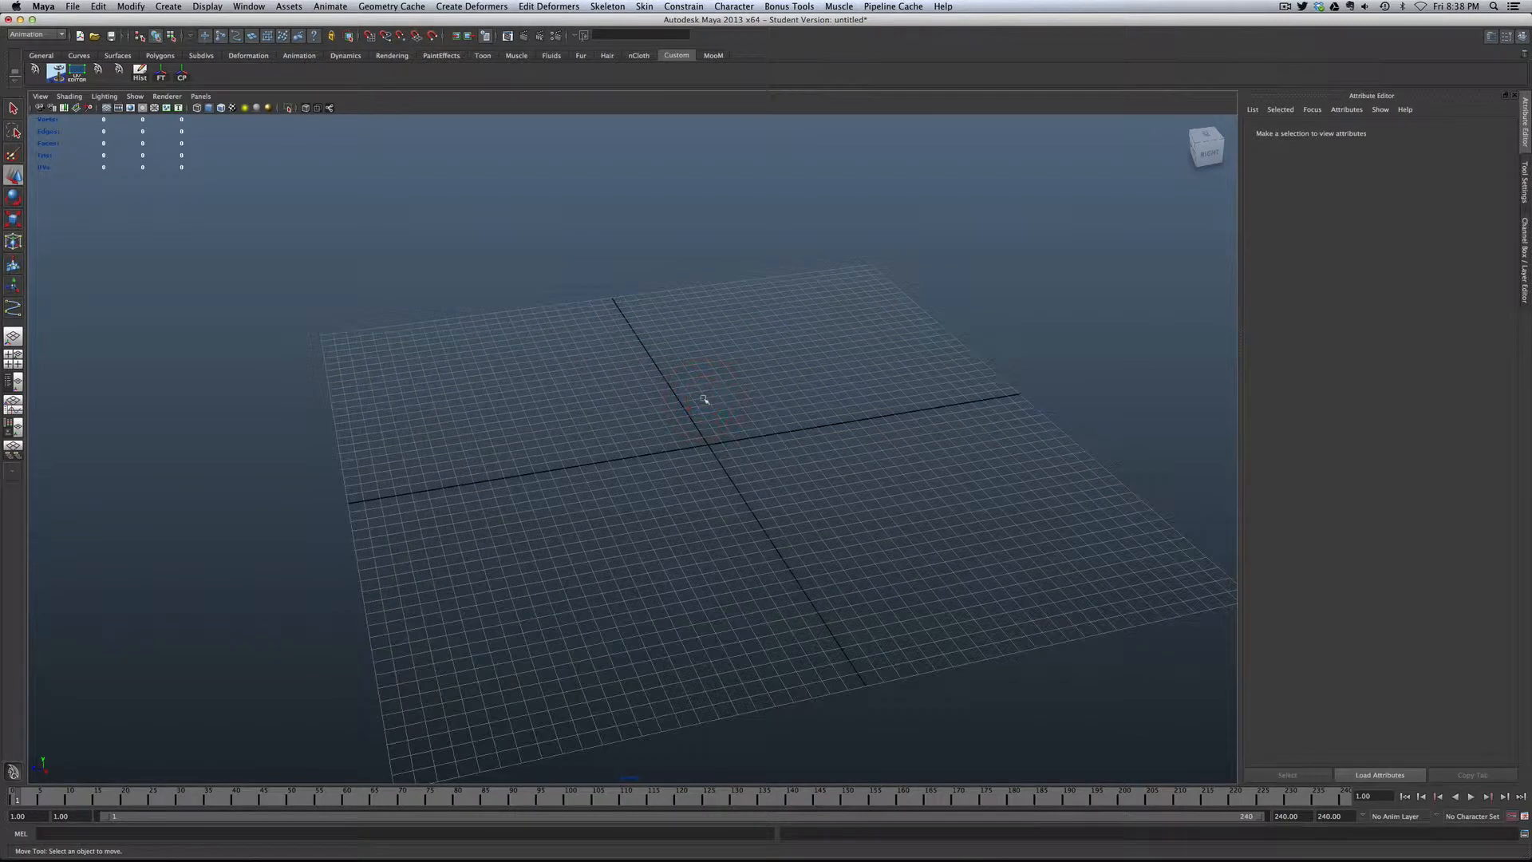
Step: Create a polygon plane at the origin and scale it up uniformly to about 2.52
shift+right_click(715, 433)
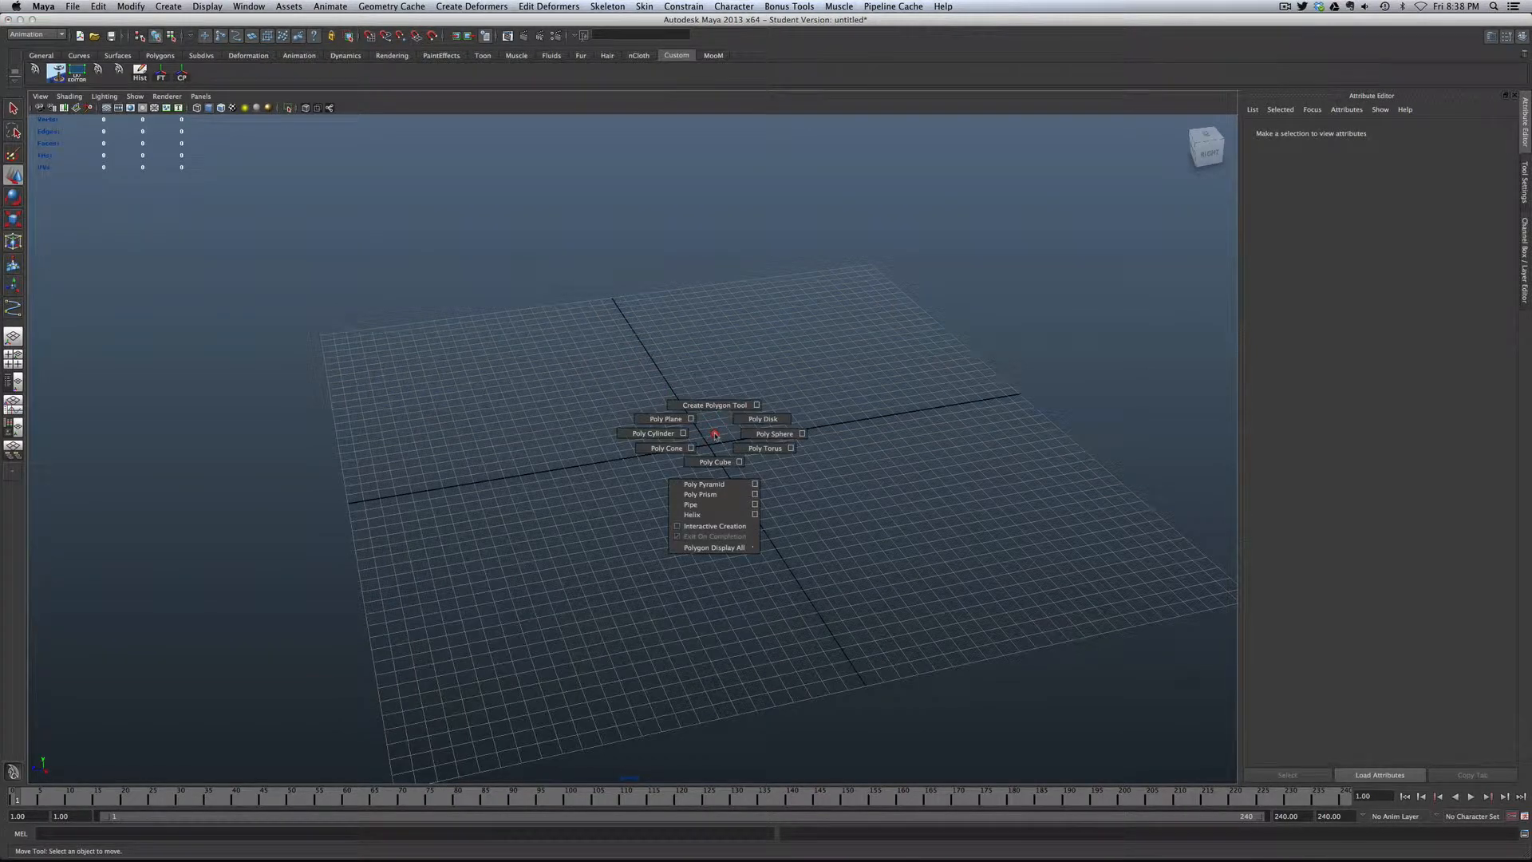
click(665, 418)
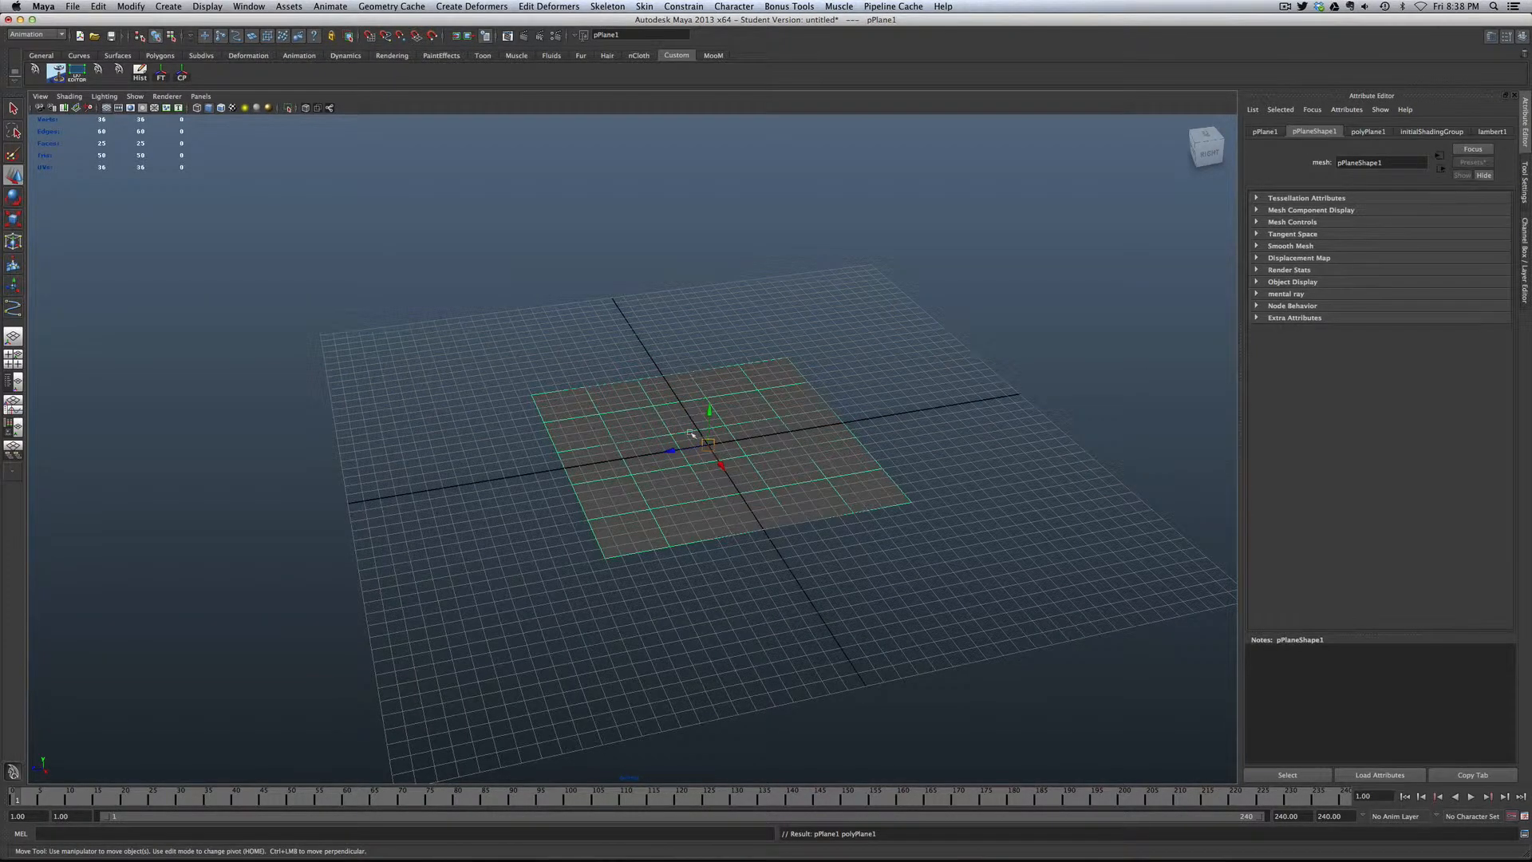
key(r)
drag(709, 445, 917, 444)
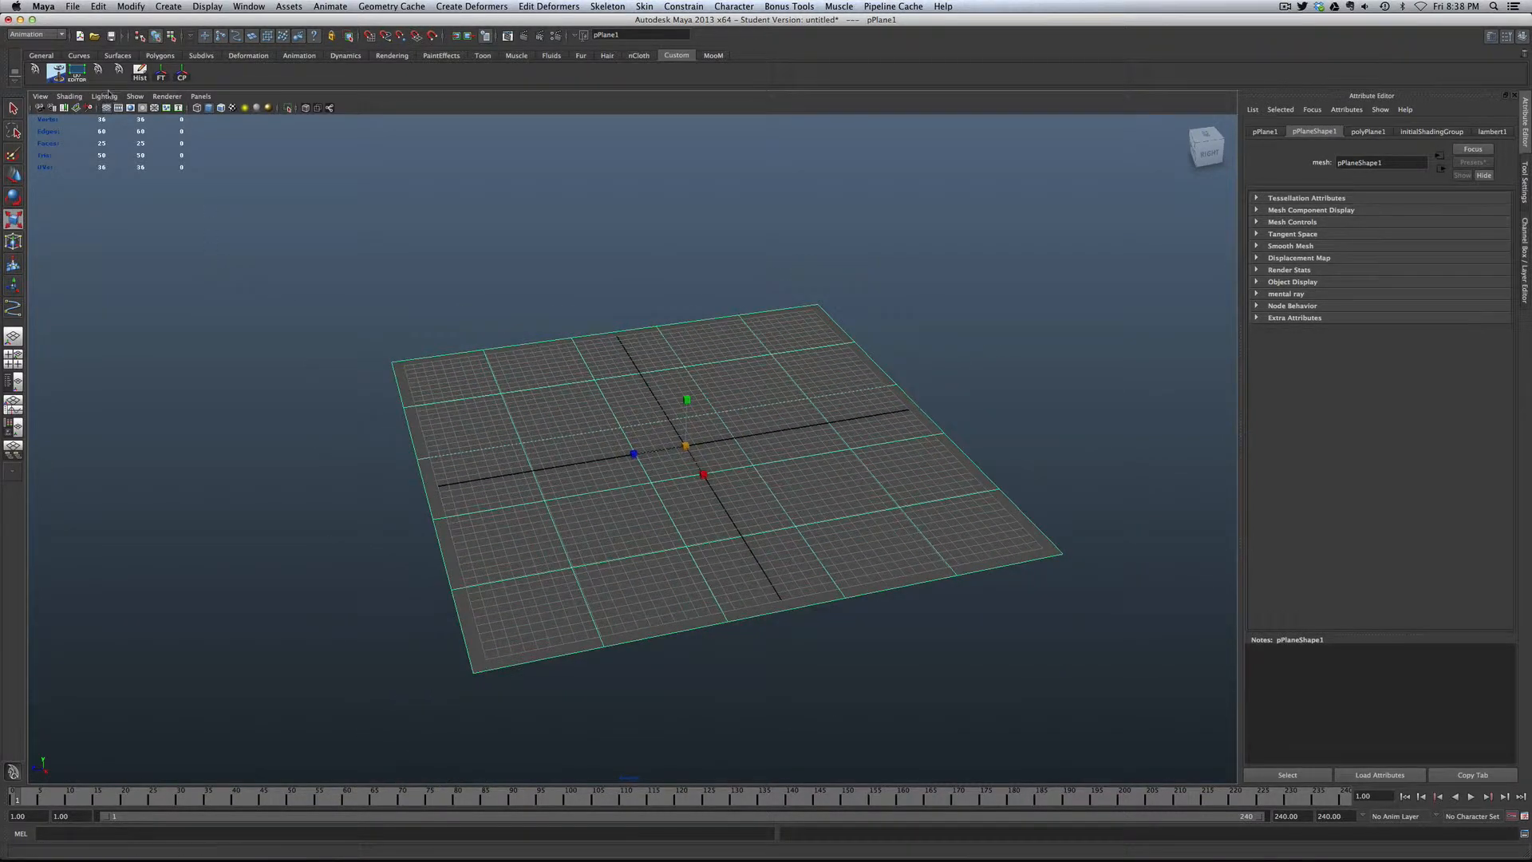
Step: Hide the viewport grid and set both the plane's width and height subdivisions to 40
click(106, 108)
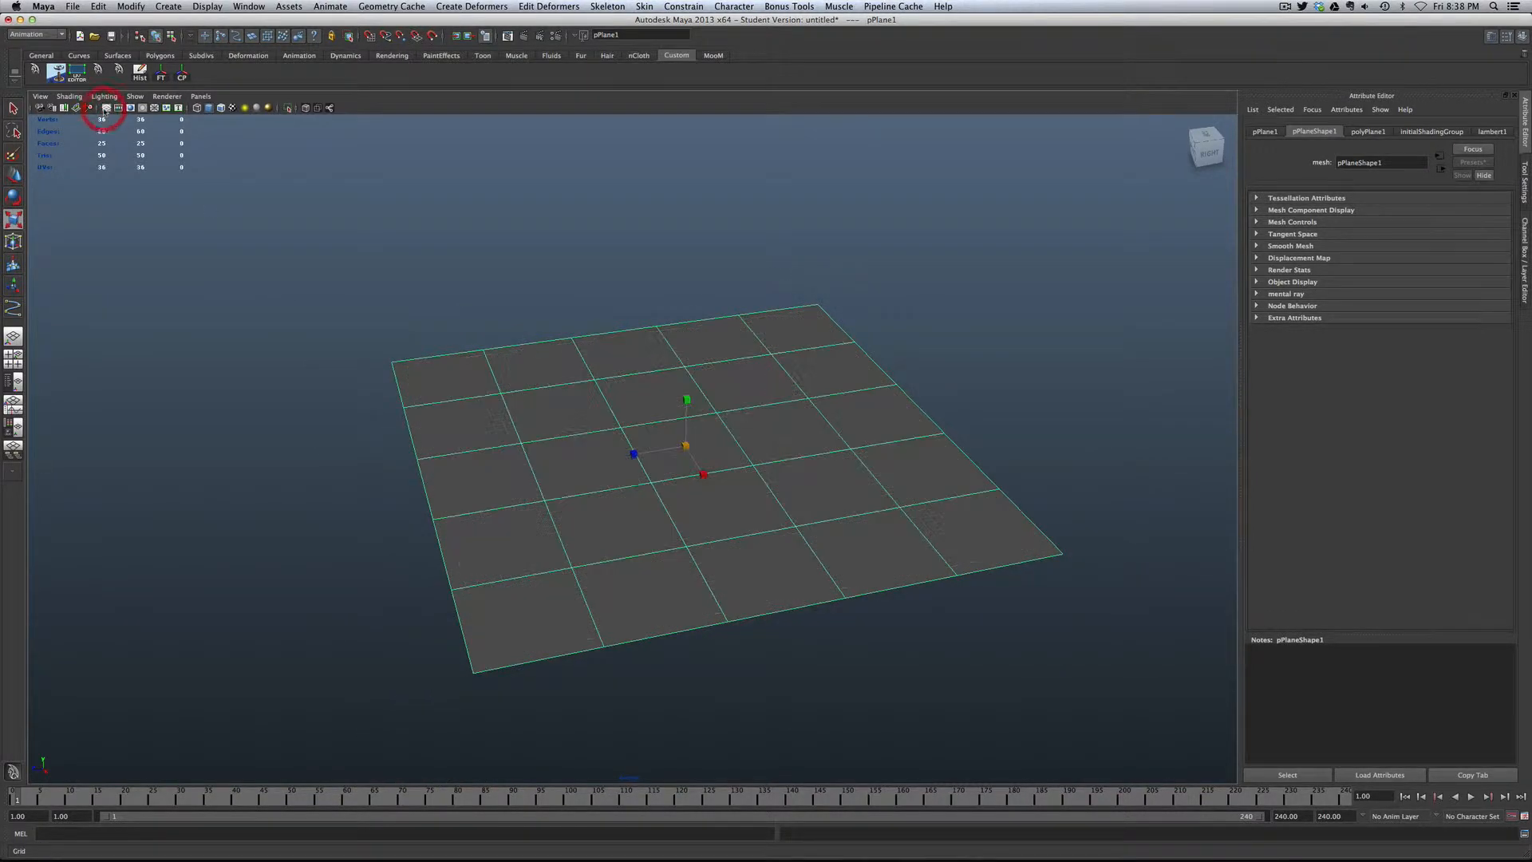
click(1522, 247)
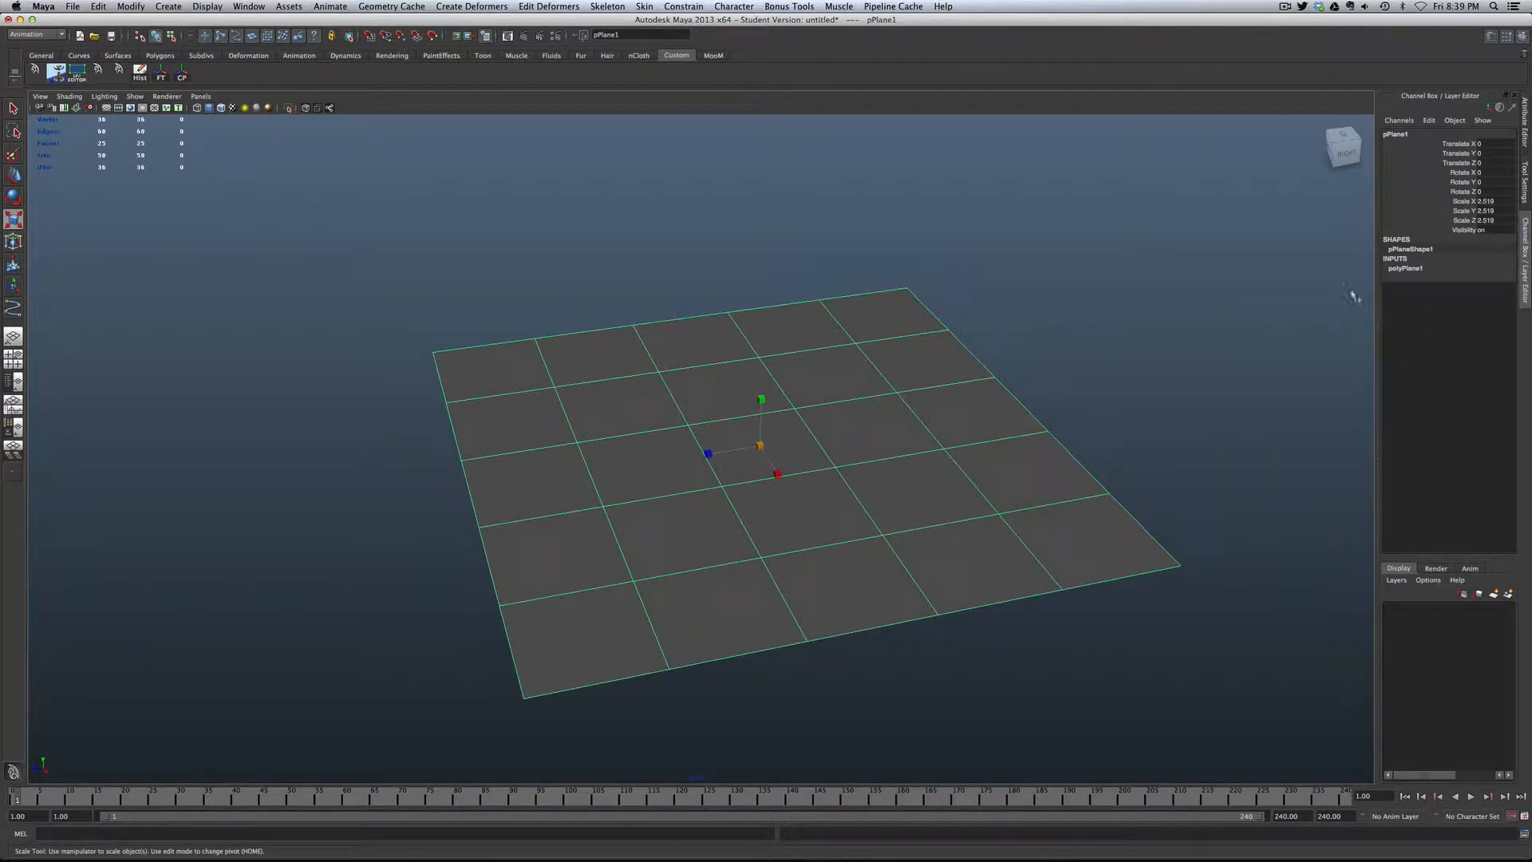
click(1403, 269)
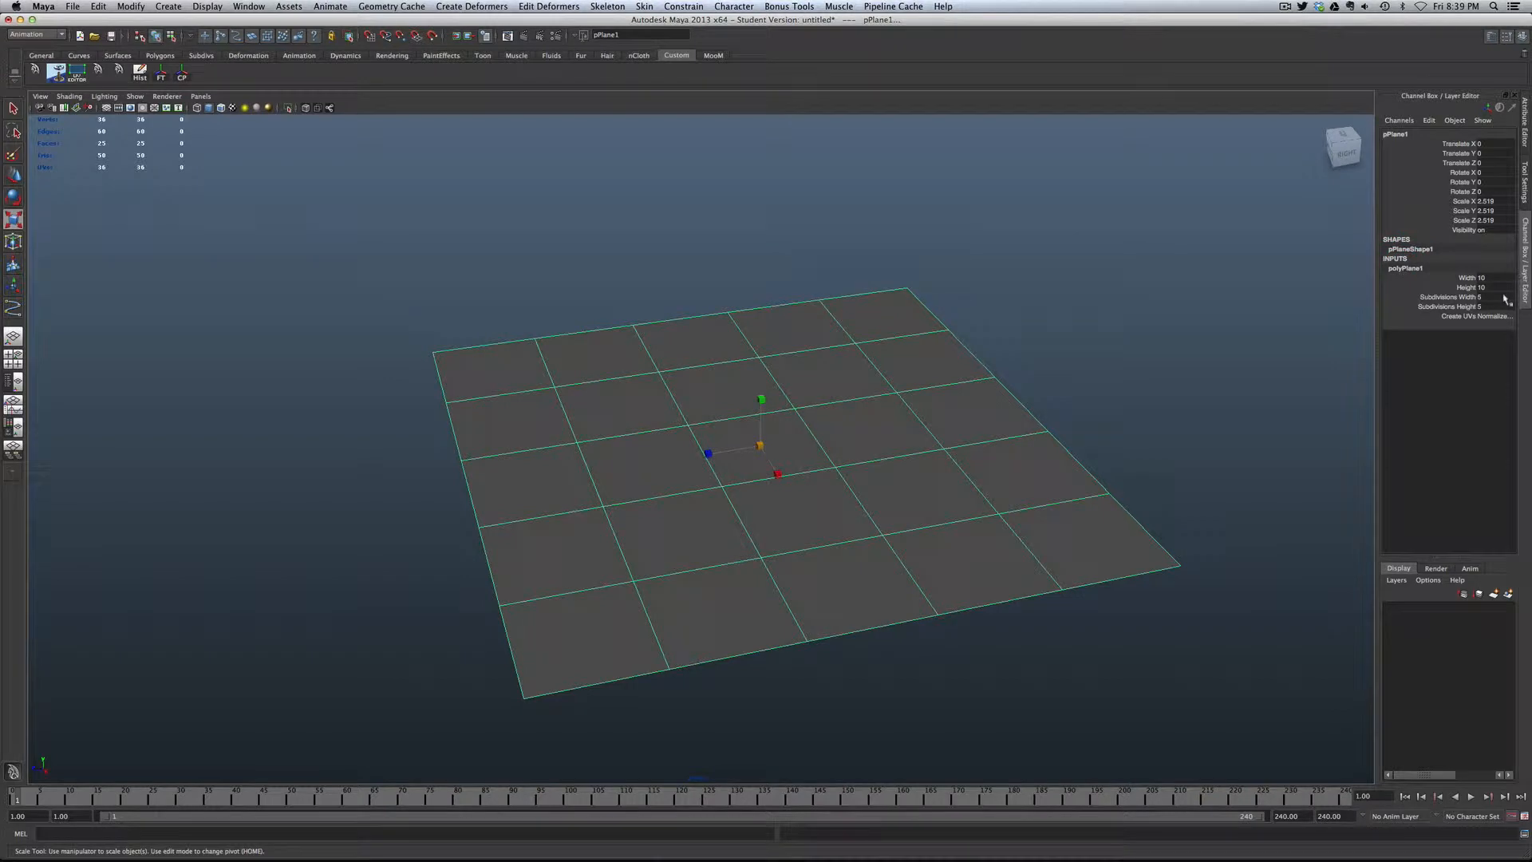
drag(1497, 297, 1500, 314)
text(40)
key(Return)
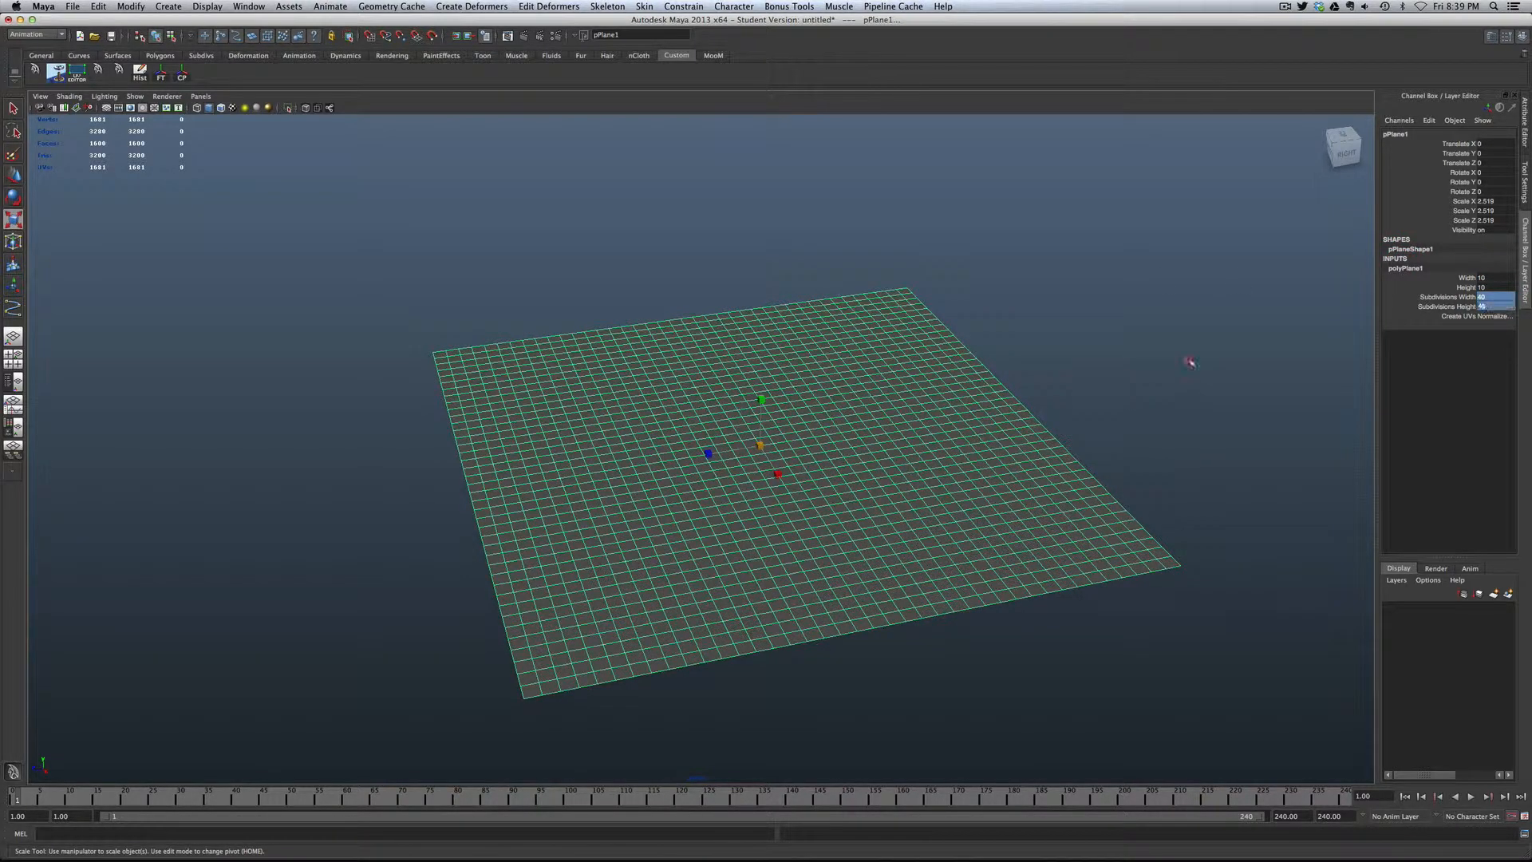
Step: Select the plane as an object and switch it to vertex selection mode
click(1186, 361)
scroll(933, 427, up, 3)
click(936, 430)
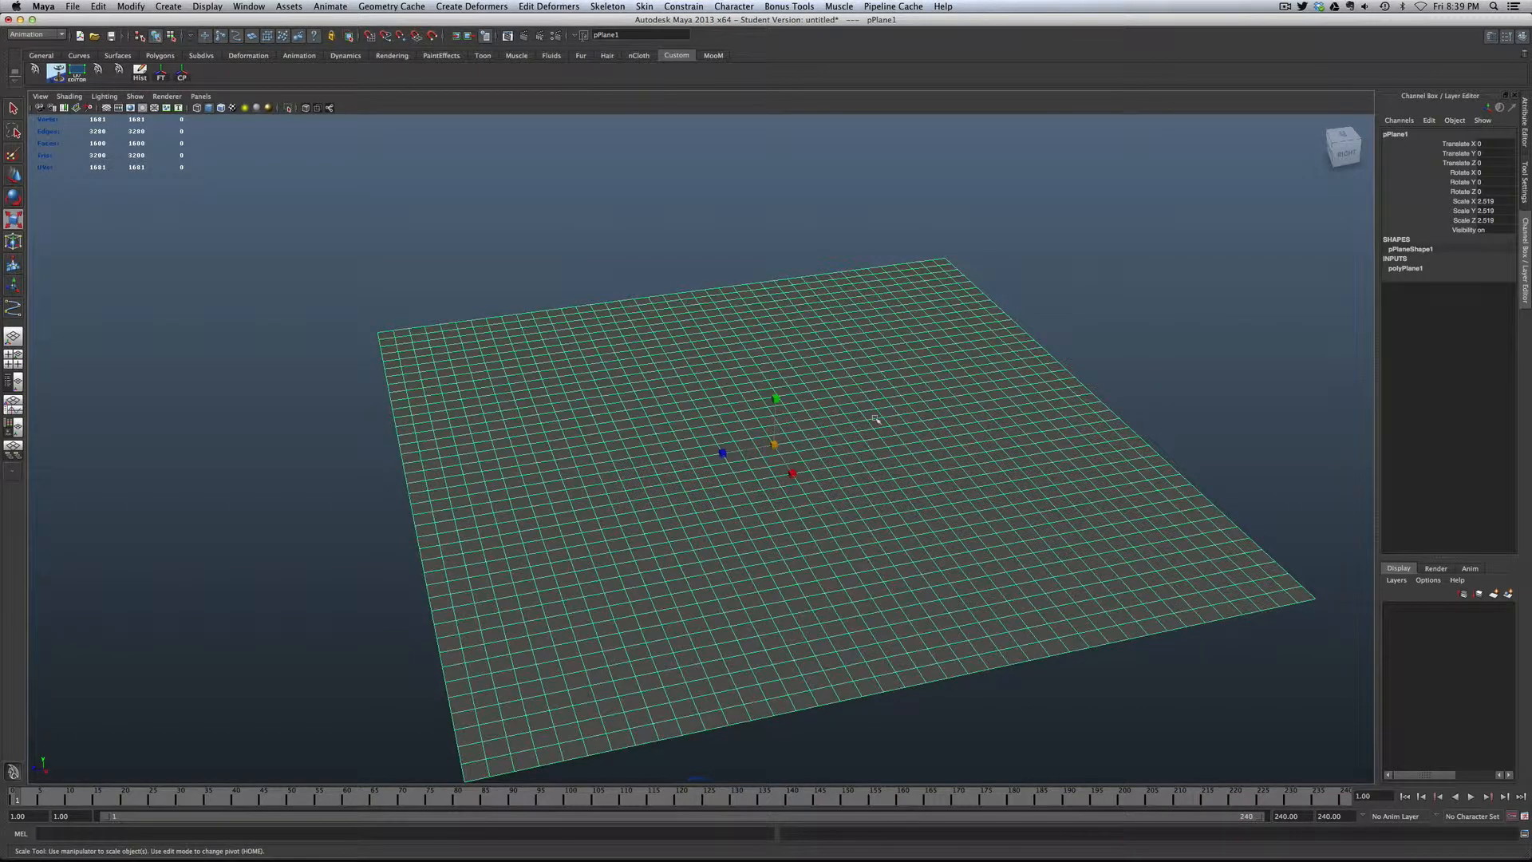
right_click(881, 324)
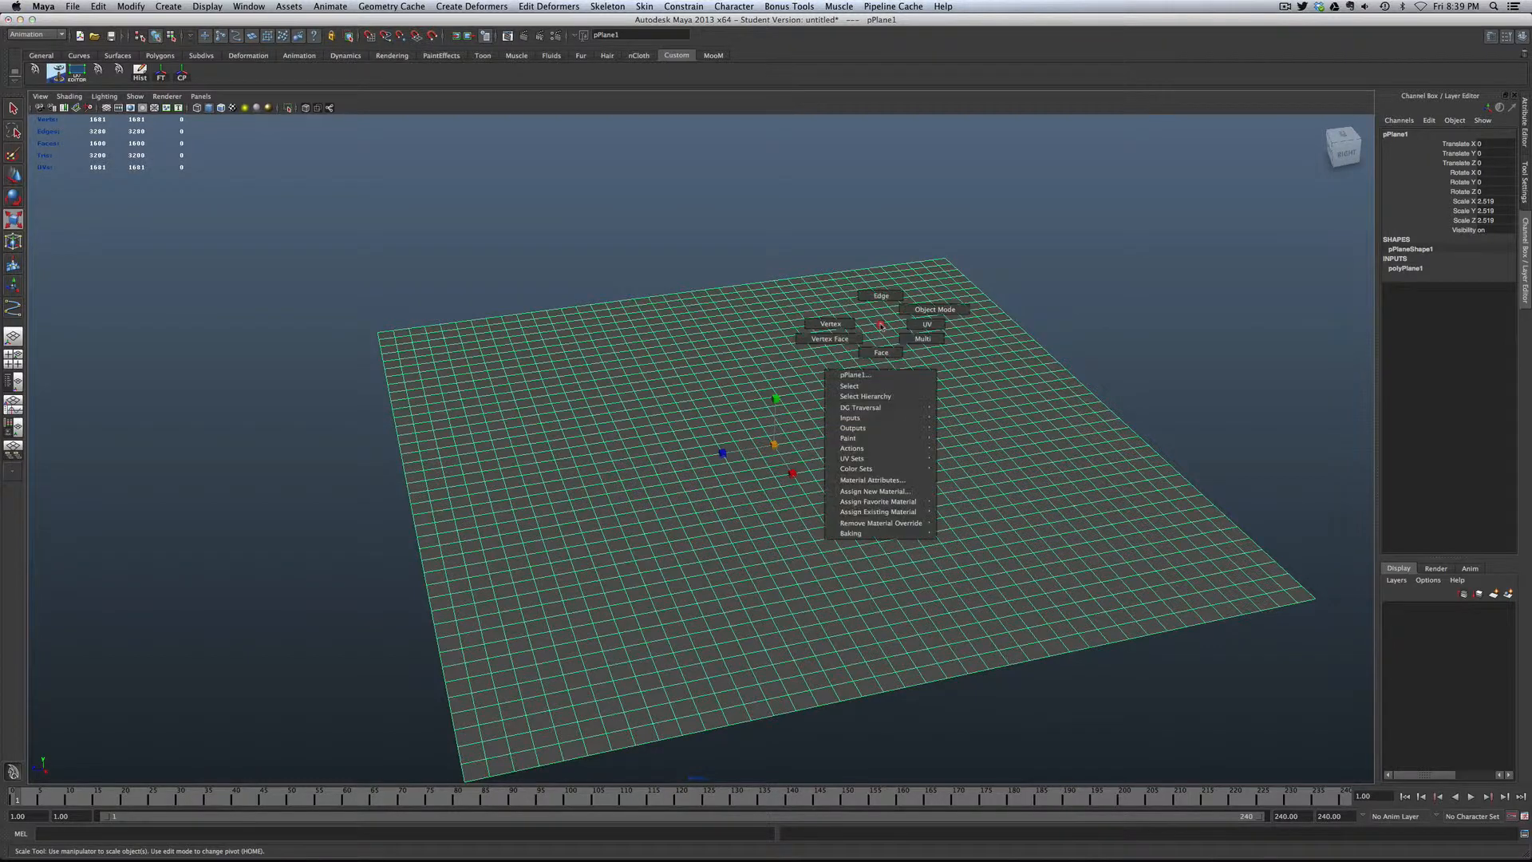
click(838, 323)
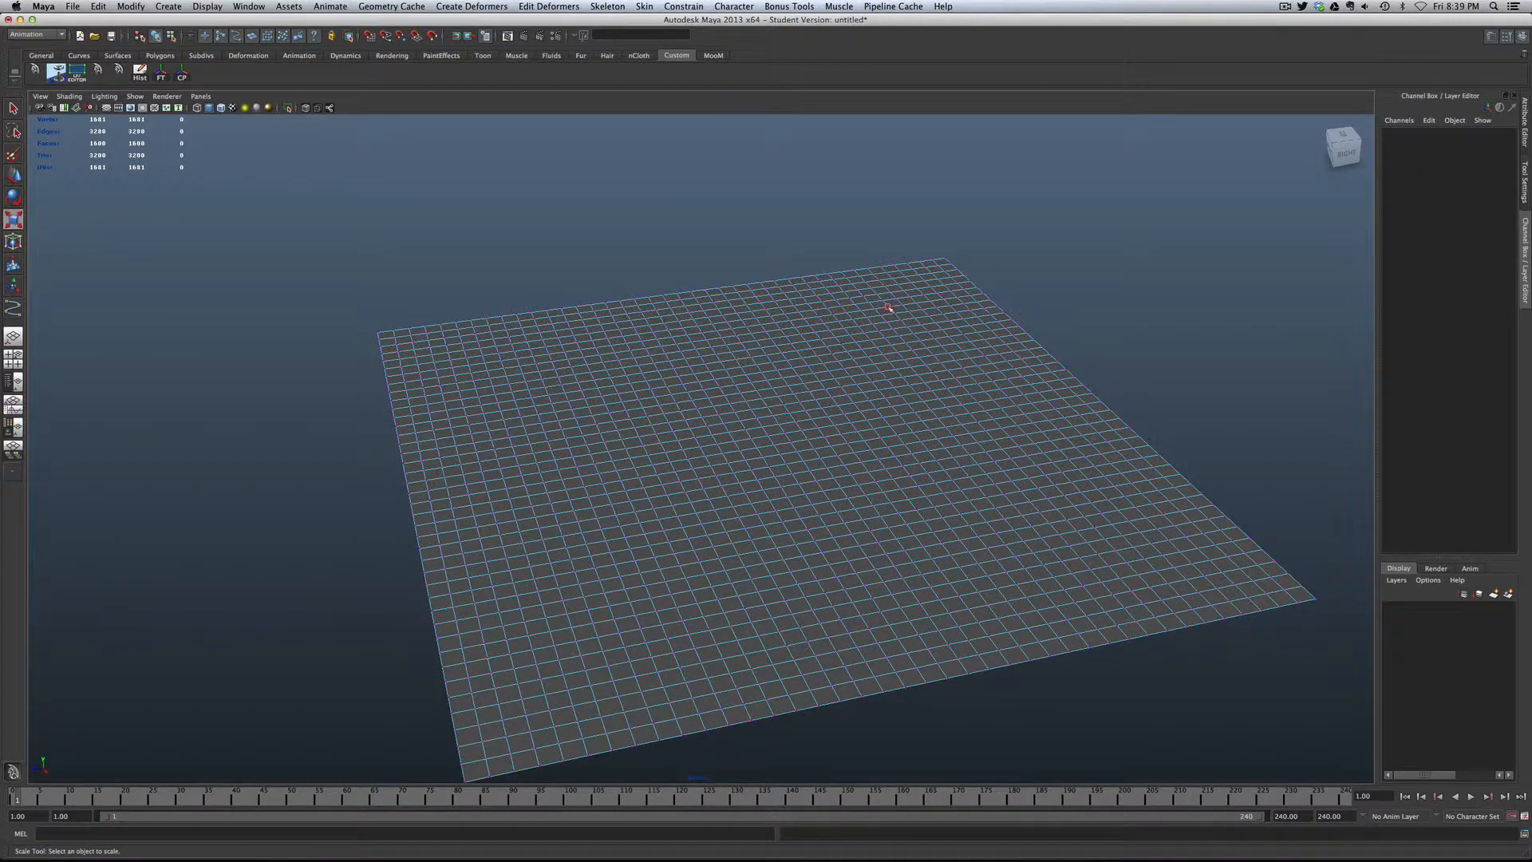
Step: Try raising one vertex about 4.1 cm, then a block of centre vertices about 5.3 cm, and undo each move
click(888, 307)
key(w)
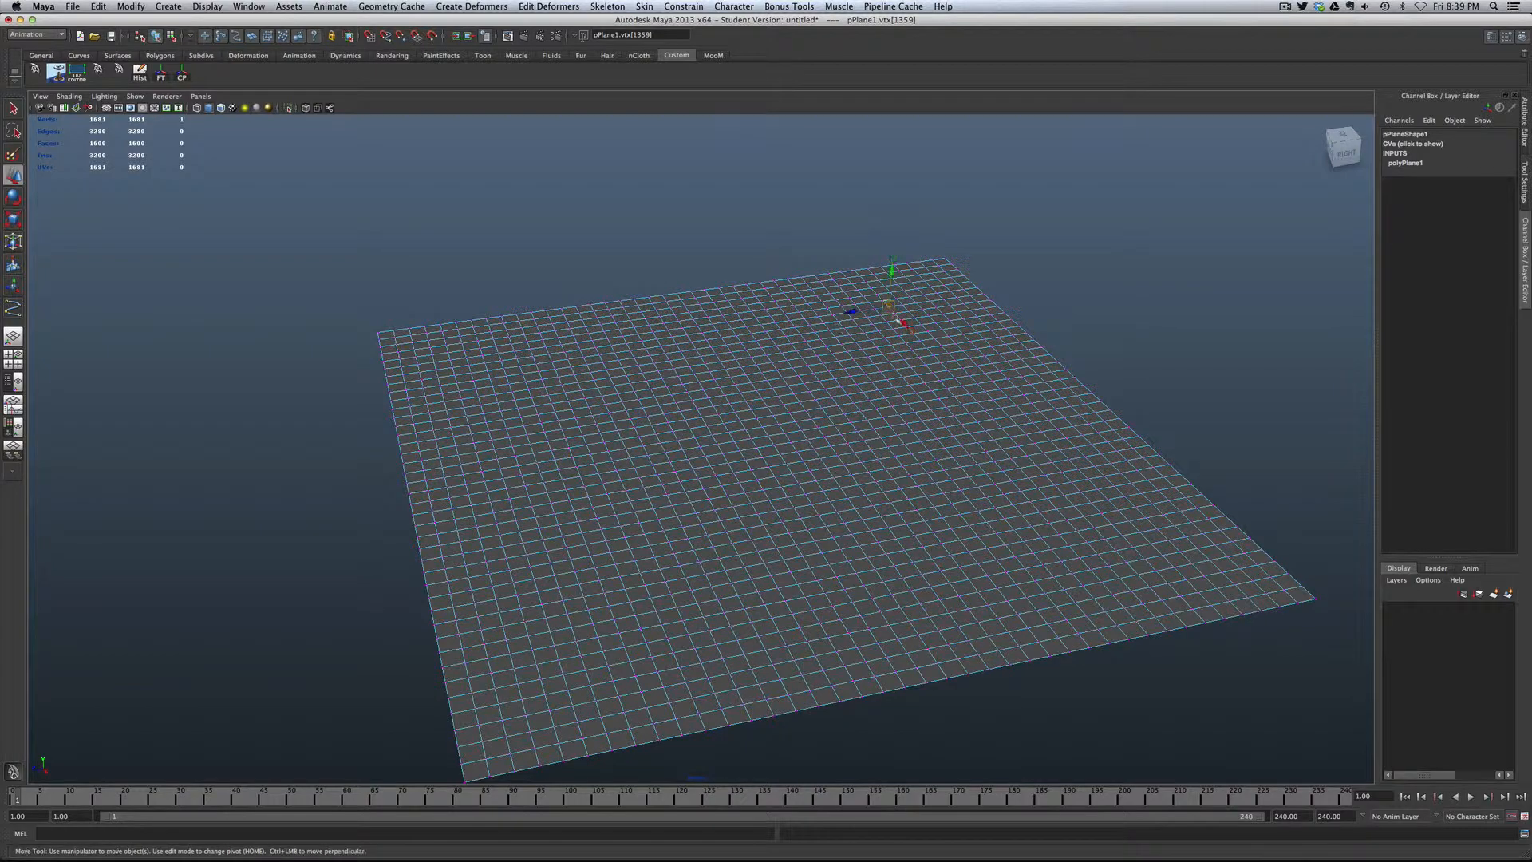
drag(892, 271, 895, 176)
key(z)
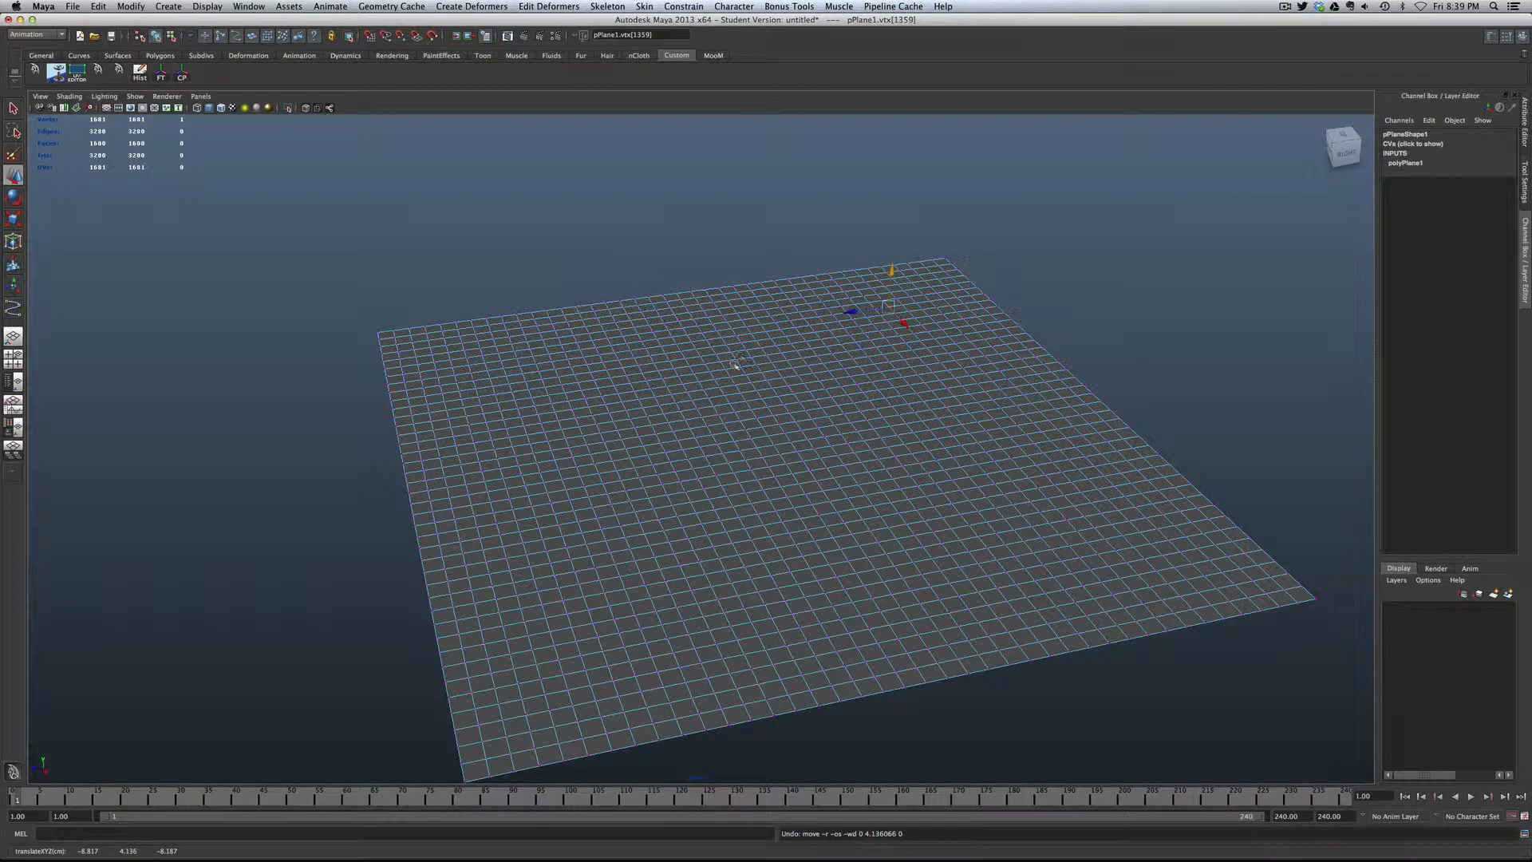
click(736, 376)
drag(706, 363, 831, 455)
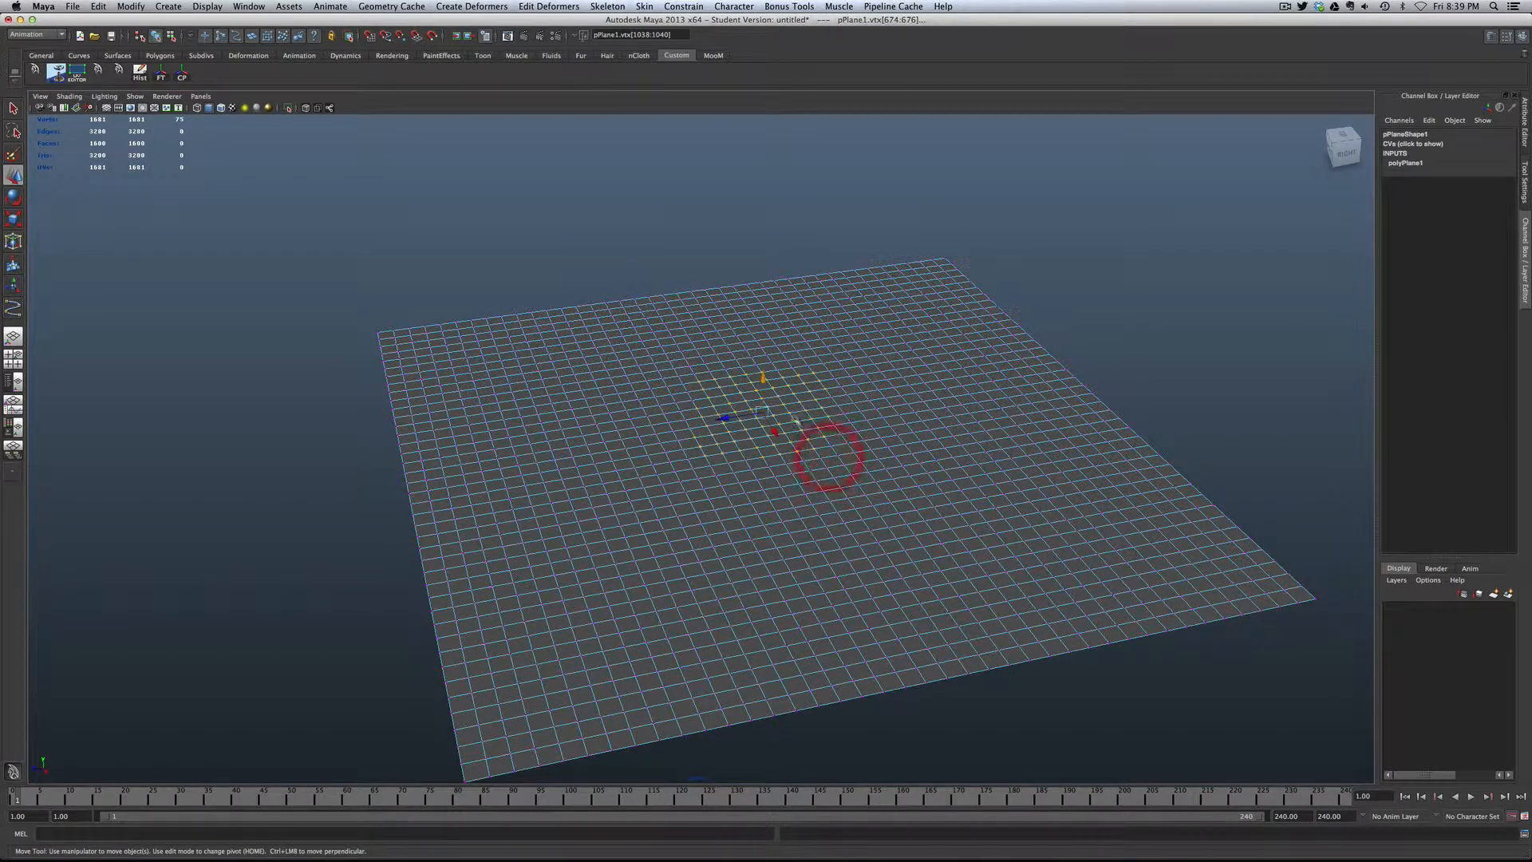
drag(766, 376, 762, 237)
key(z)
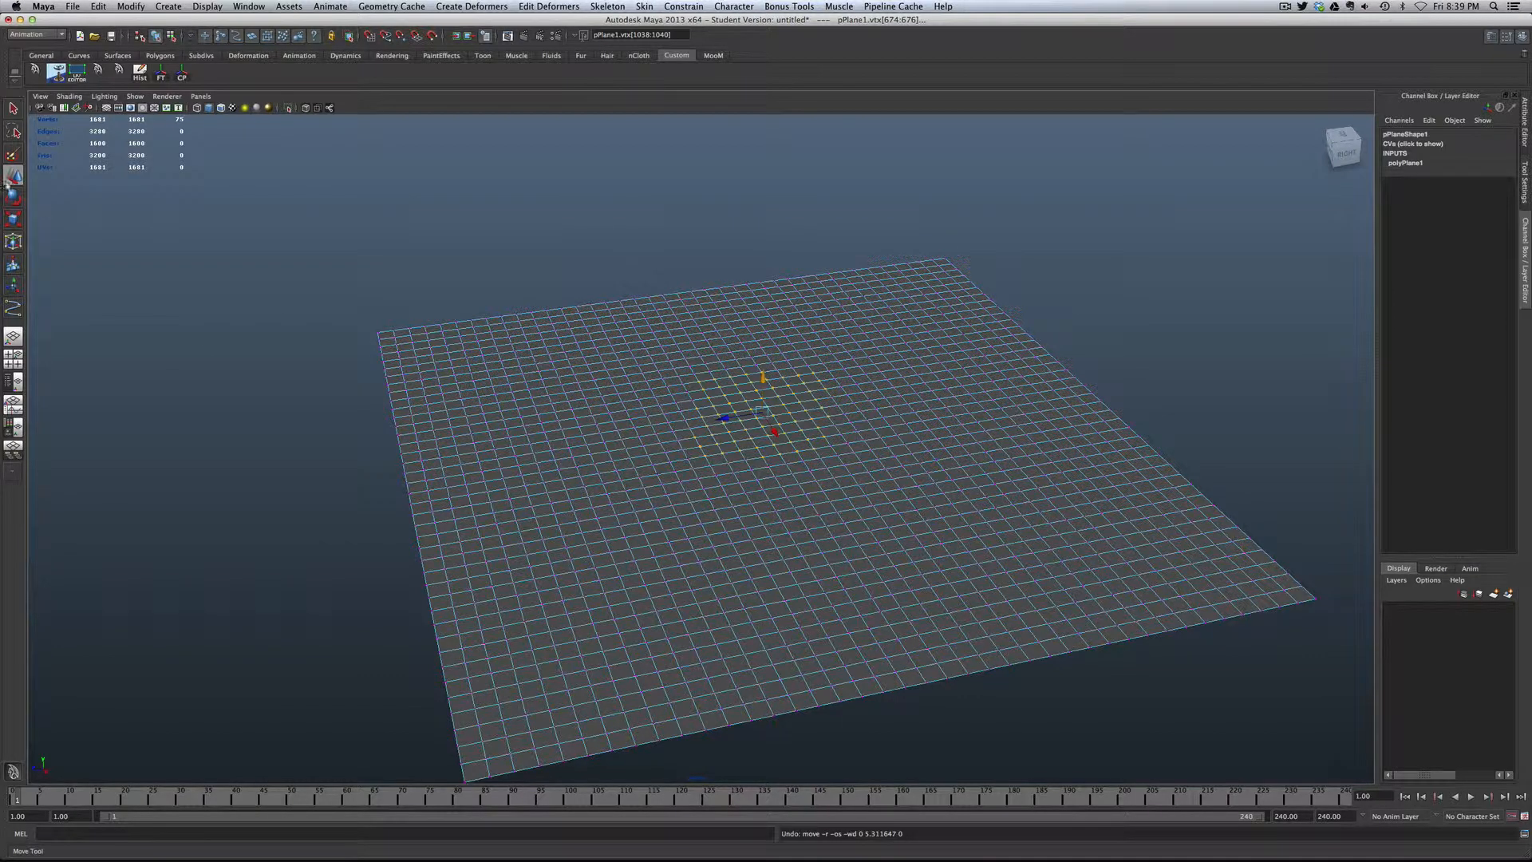
Step: Enable Soft Select for the Move Tool and select a single vertex near the plane's right-hand corner
double_click(13, 176)
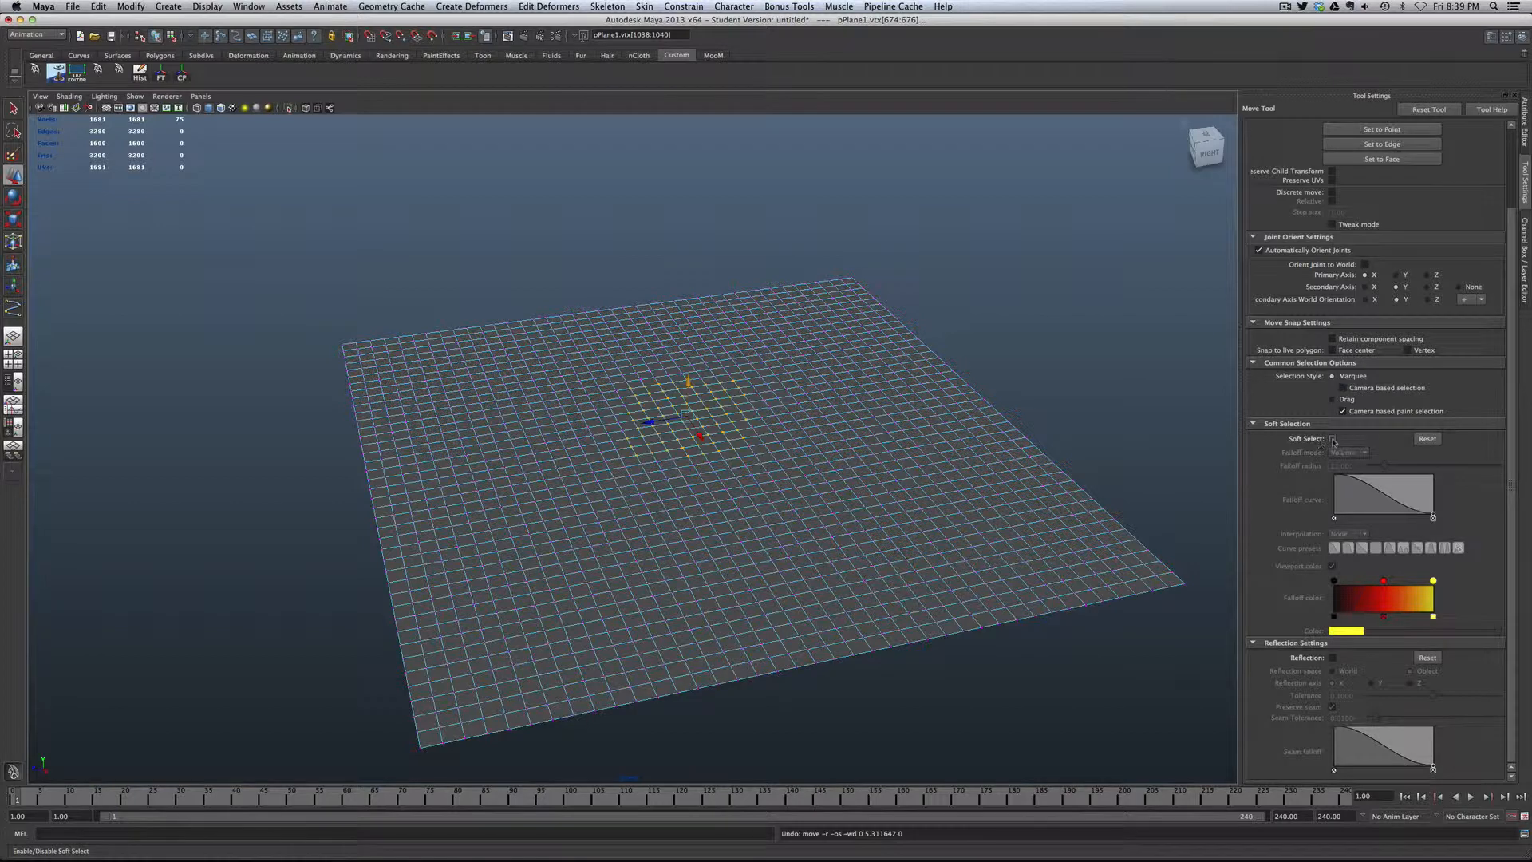
click(1333, 439)
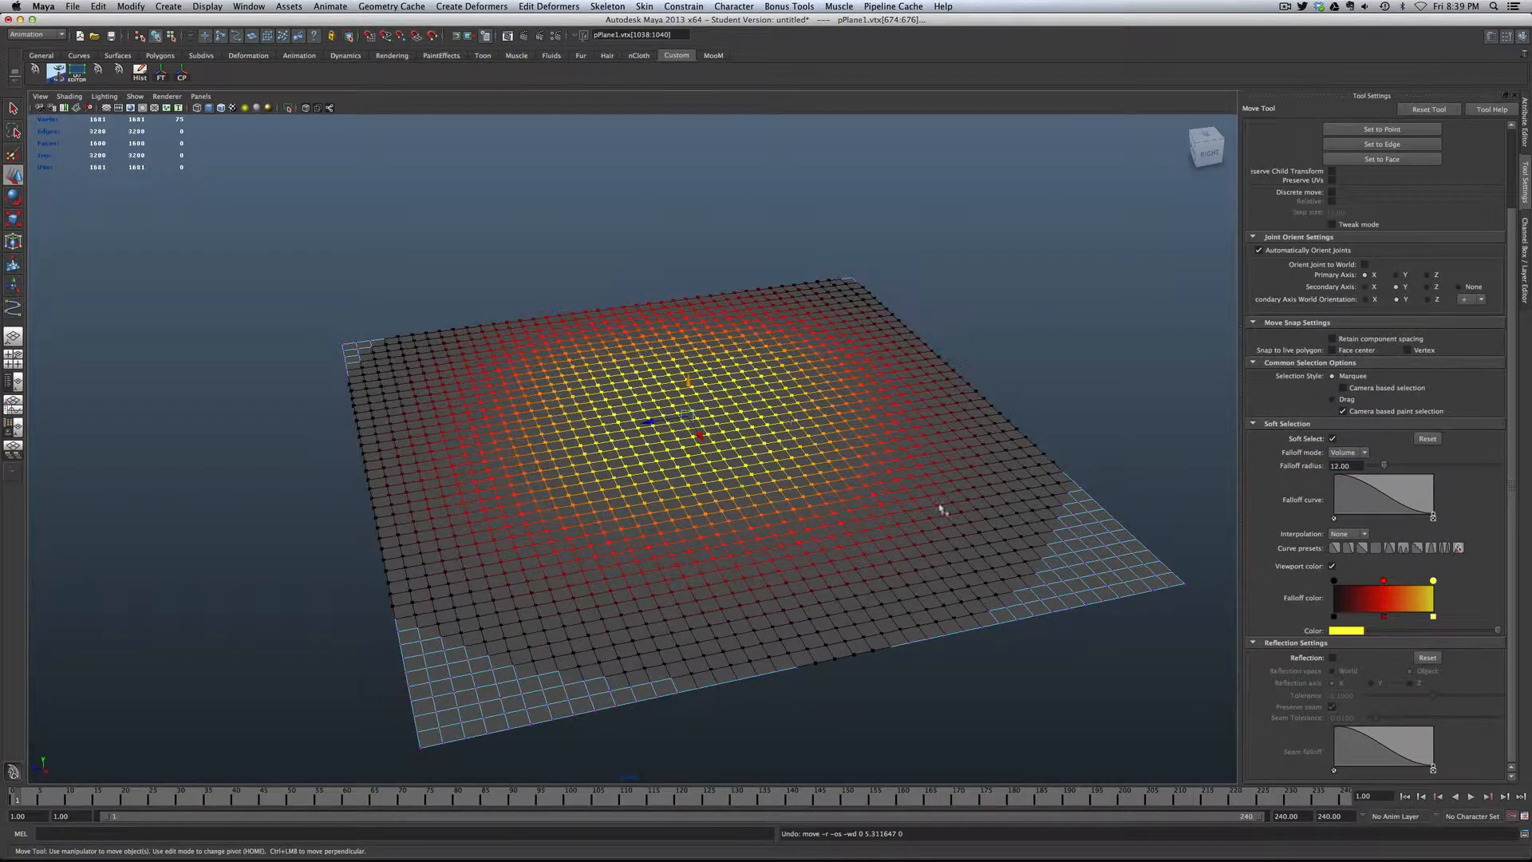
click(1035, 532)
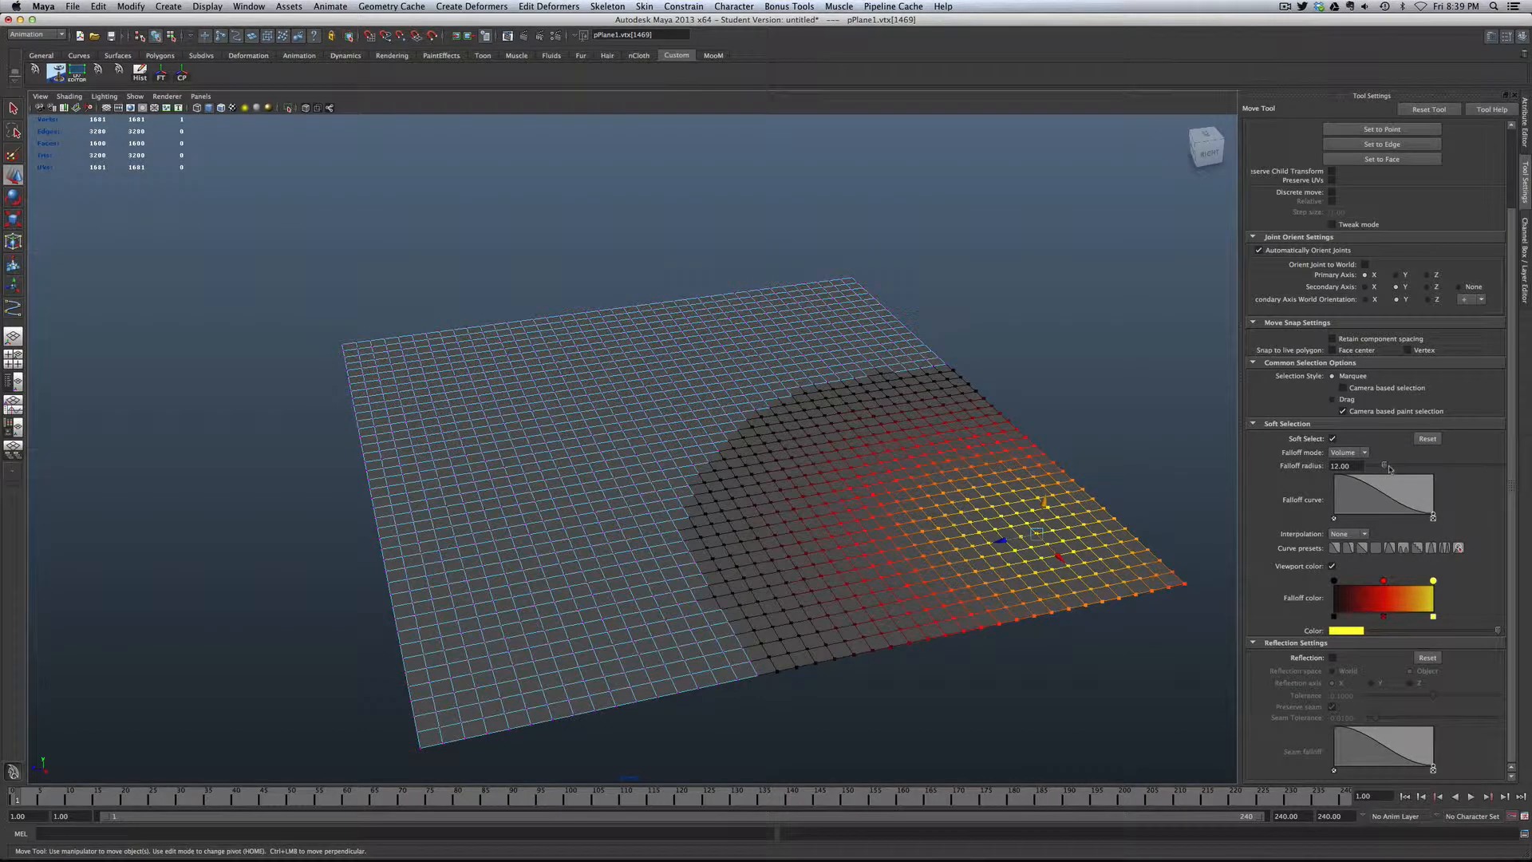
Step: Try a falloff radius of 6.10 with other falloff curve presets, raise the corner about 2.2 cm with the flat one, and undo the move
drag(1385, 468, 1375, 465)
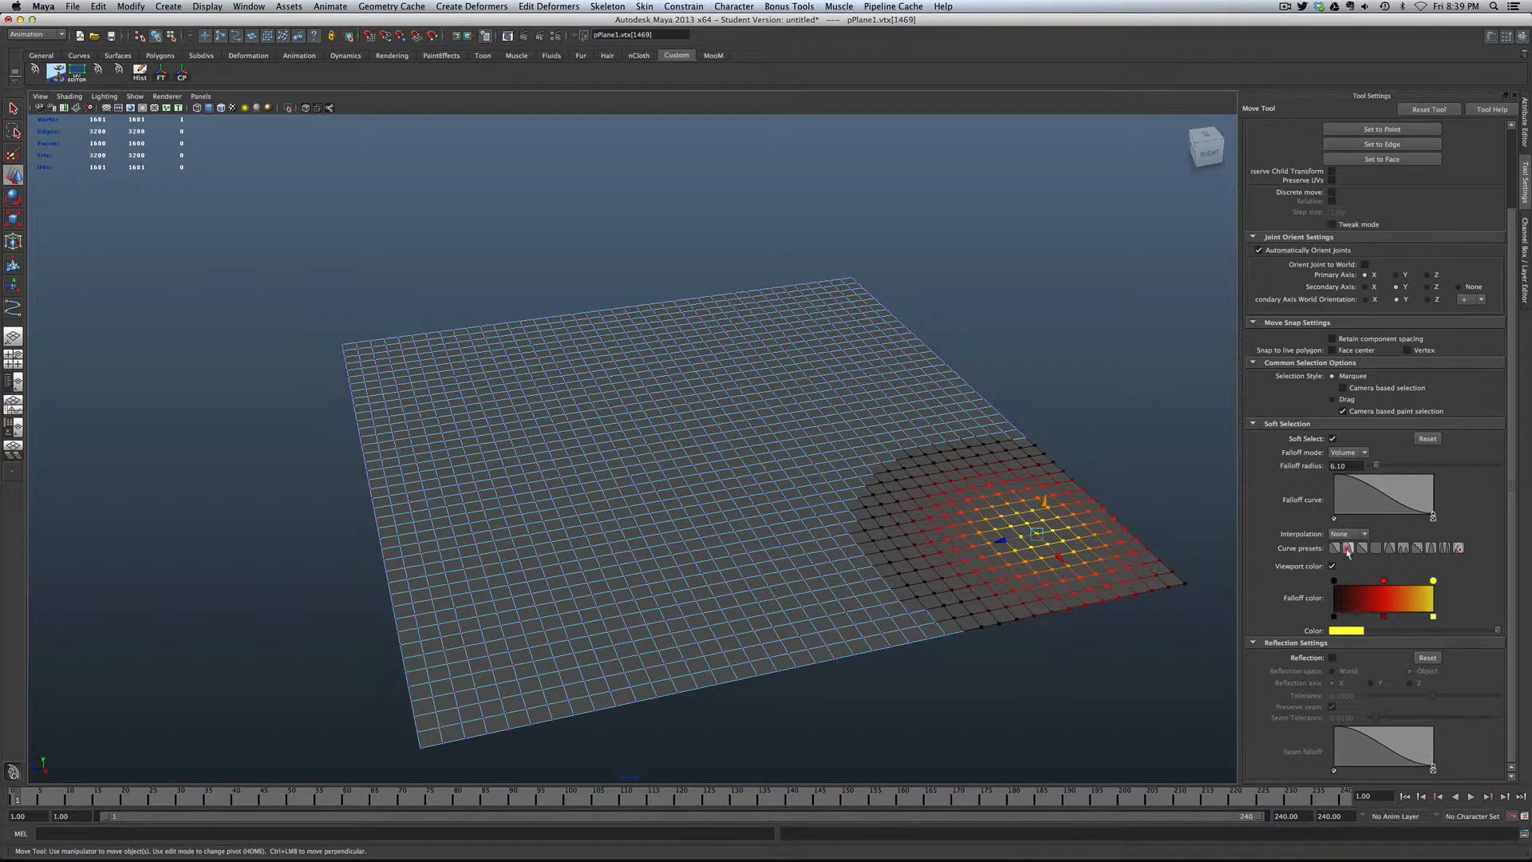
click(1348, 548)
click(1360, 548)
click(1374, 548)
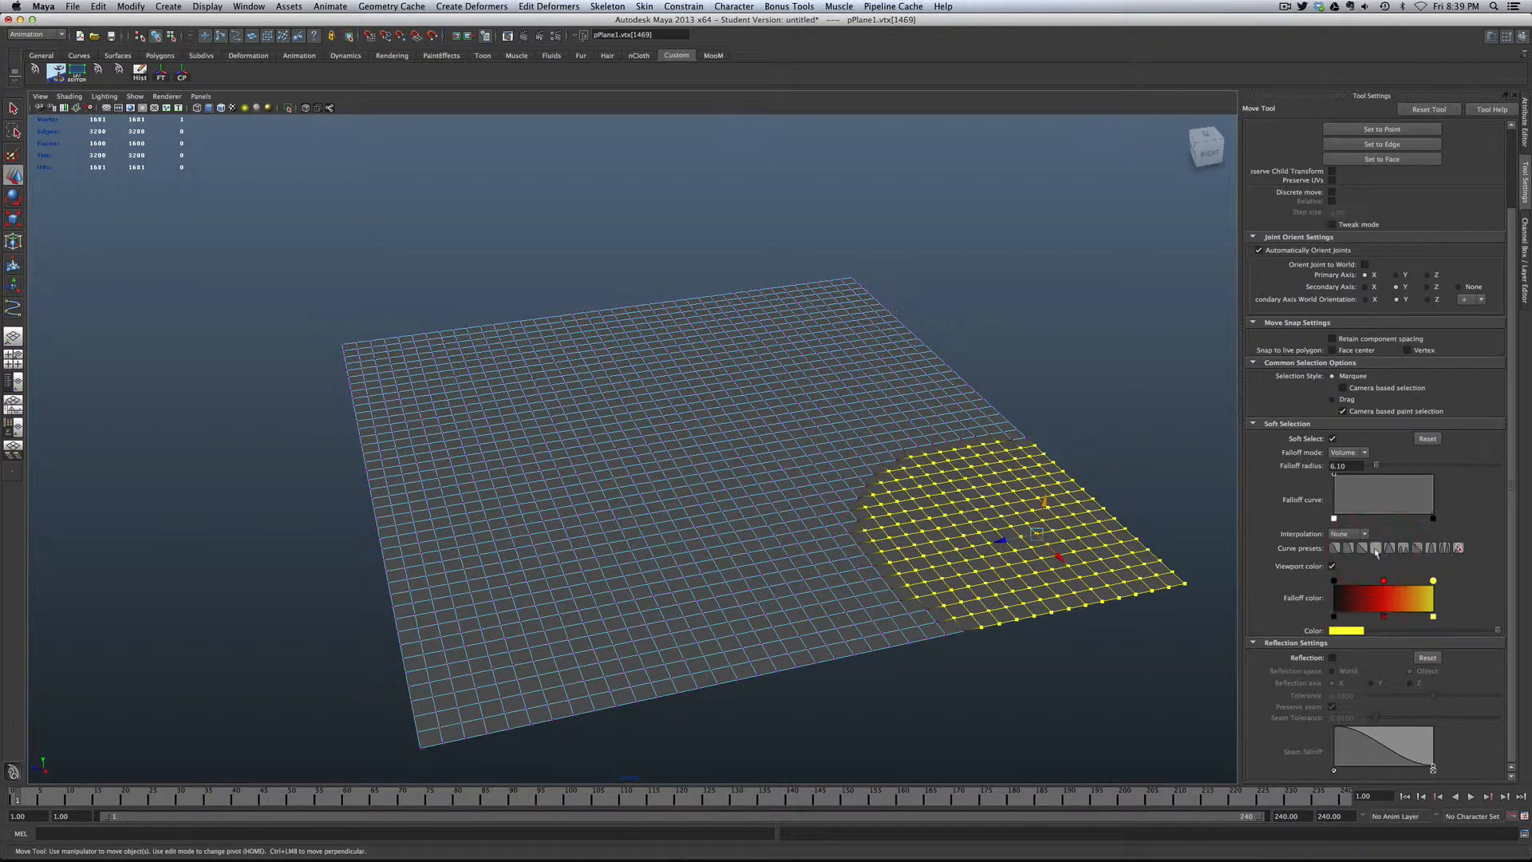
drag(1045, 503, 1045, 463)
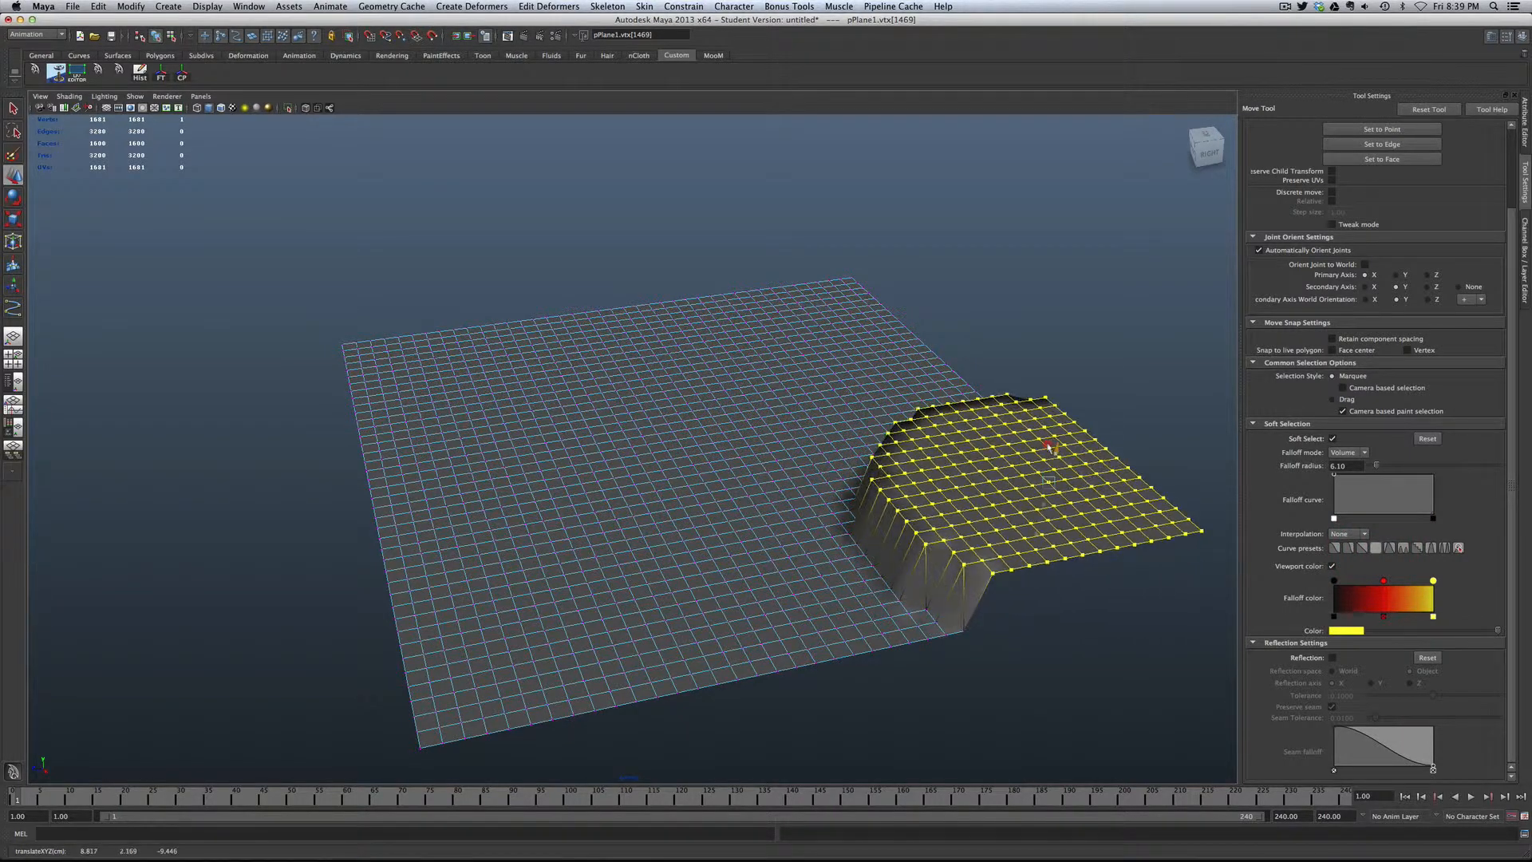
key(z)
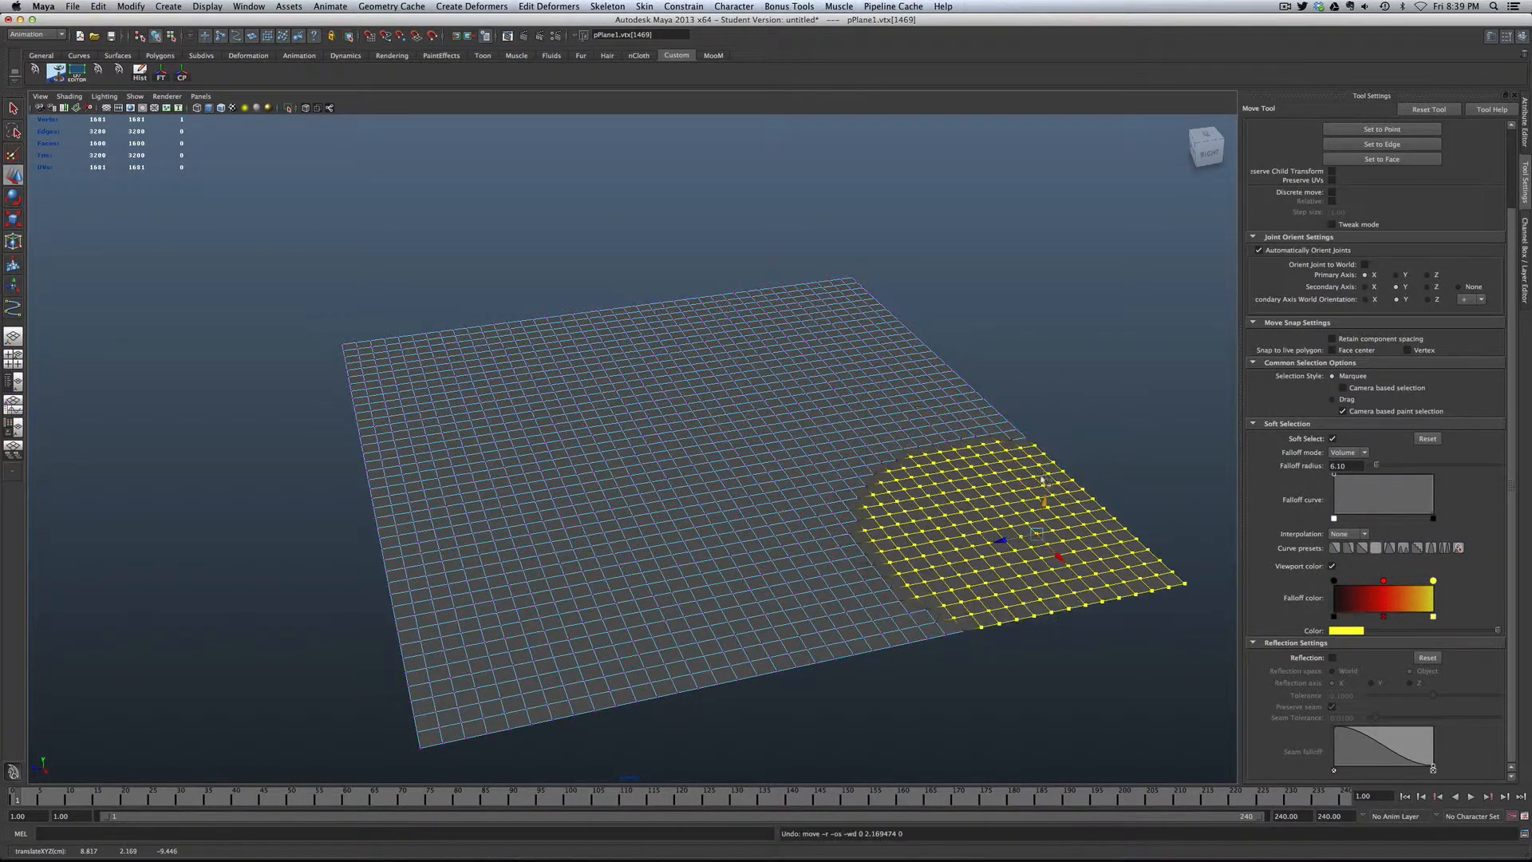
Step: Restore the smooth falloff curve preset and set the soft selection falloff radius to 10
click(1334, 548)
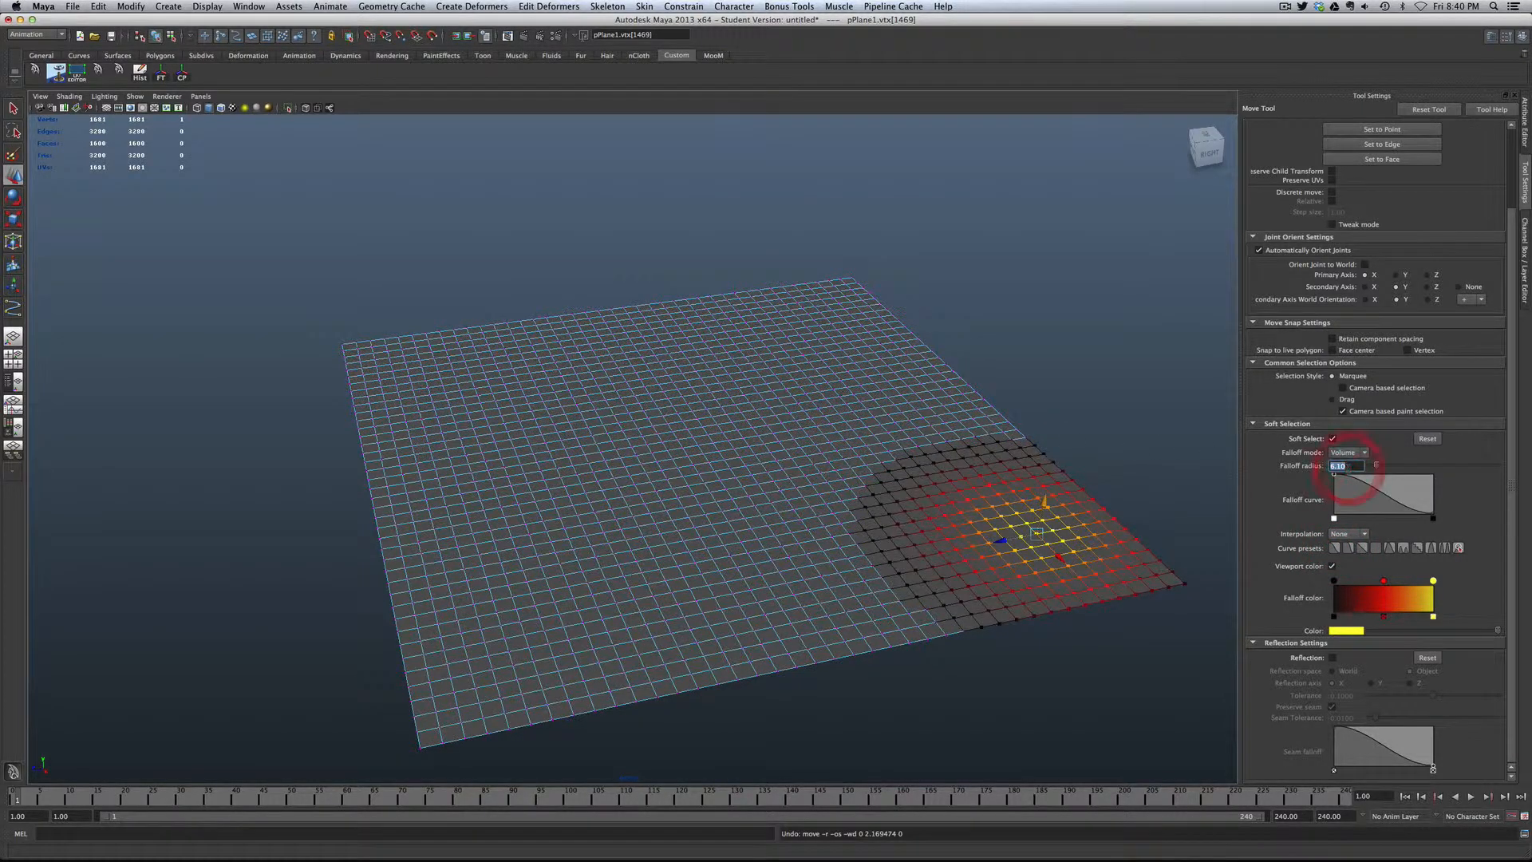
text(10)
key(Return)
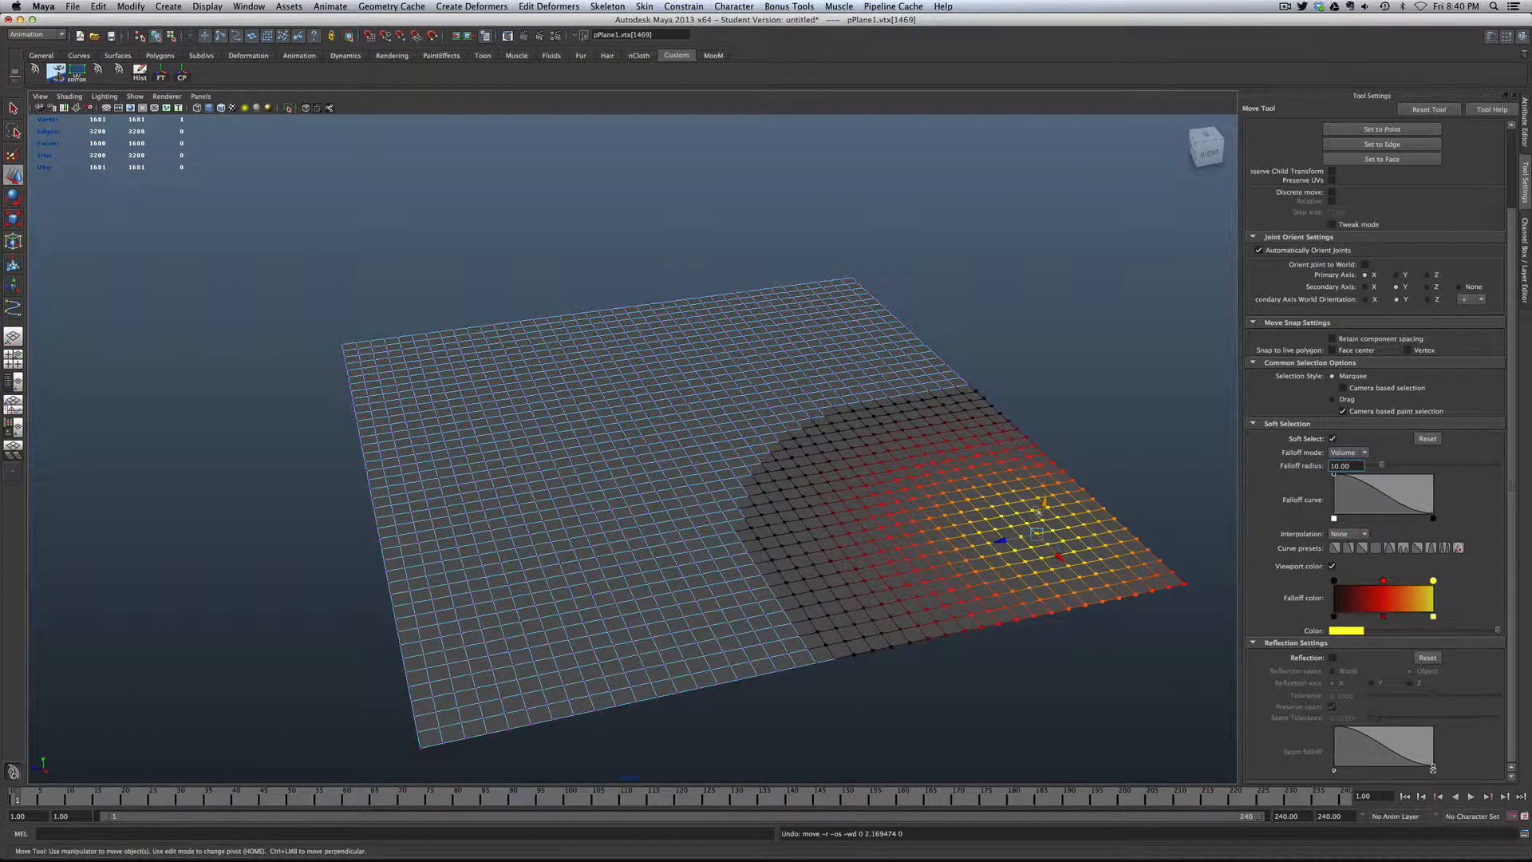
Step: Raise the selected corner area into a hill and form a second hill about 2.8 cm high near the plane's back corner
drag(1045, 503, 1053, 428)
alt+drag(919, 544, 965, 536)
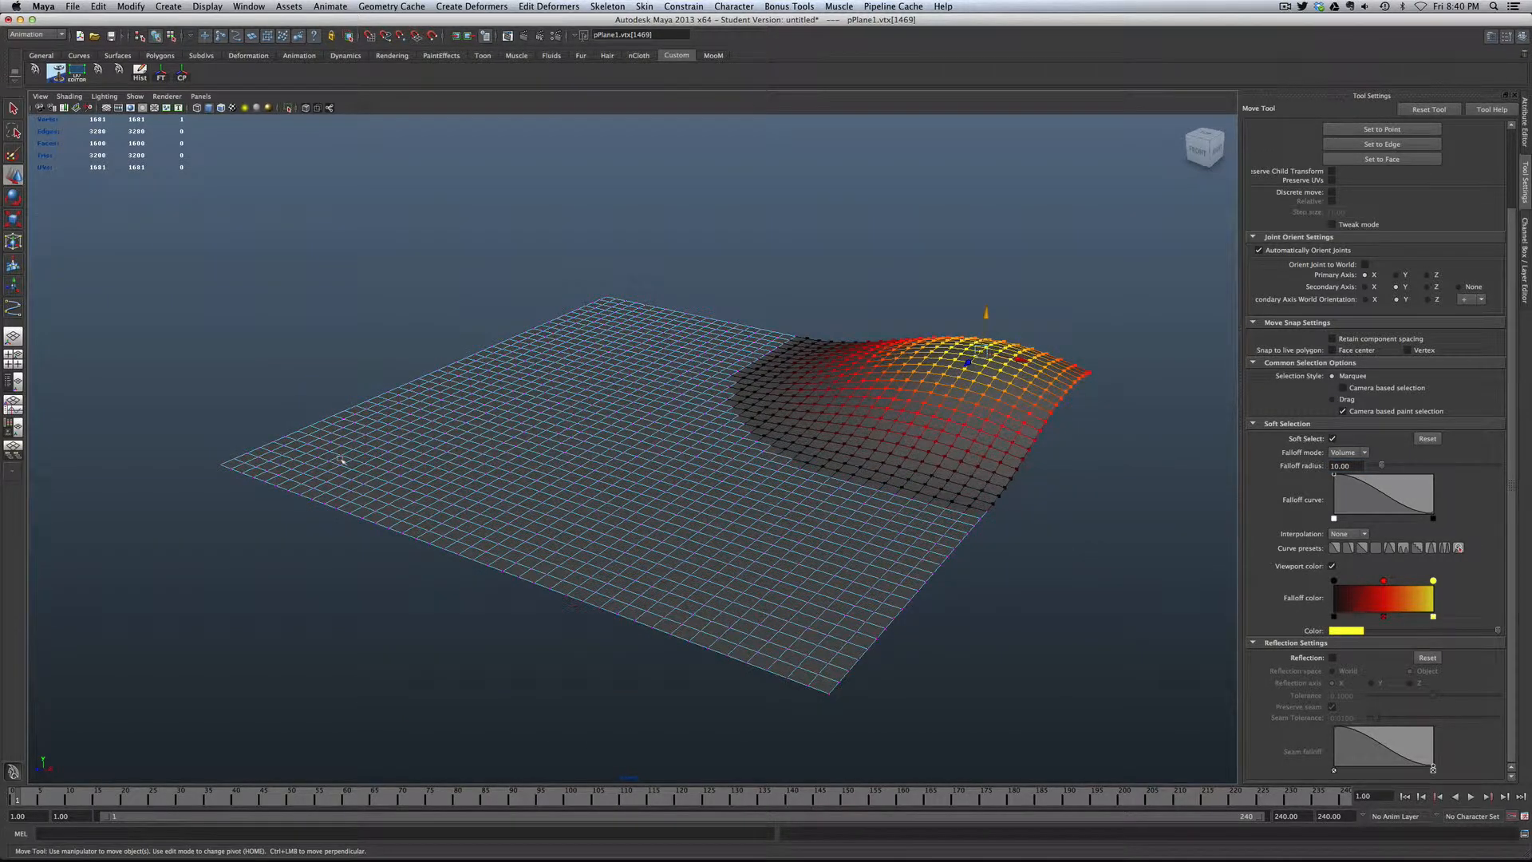
click(558, 348)
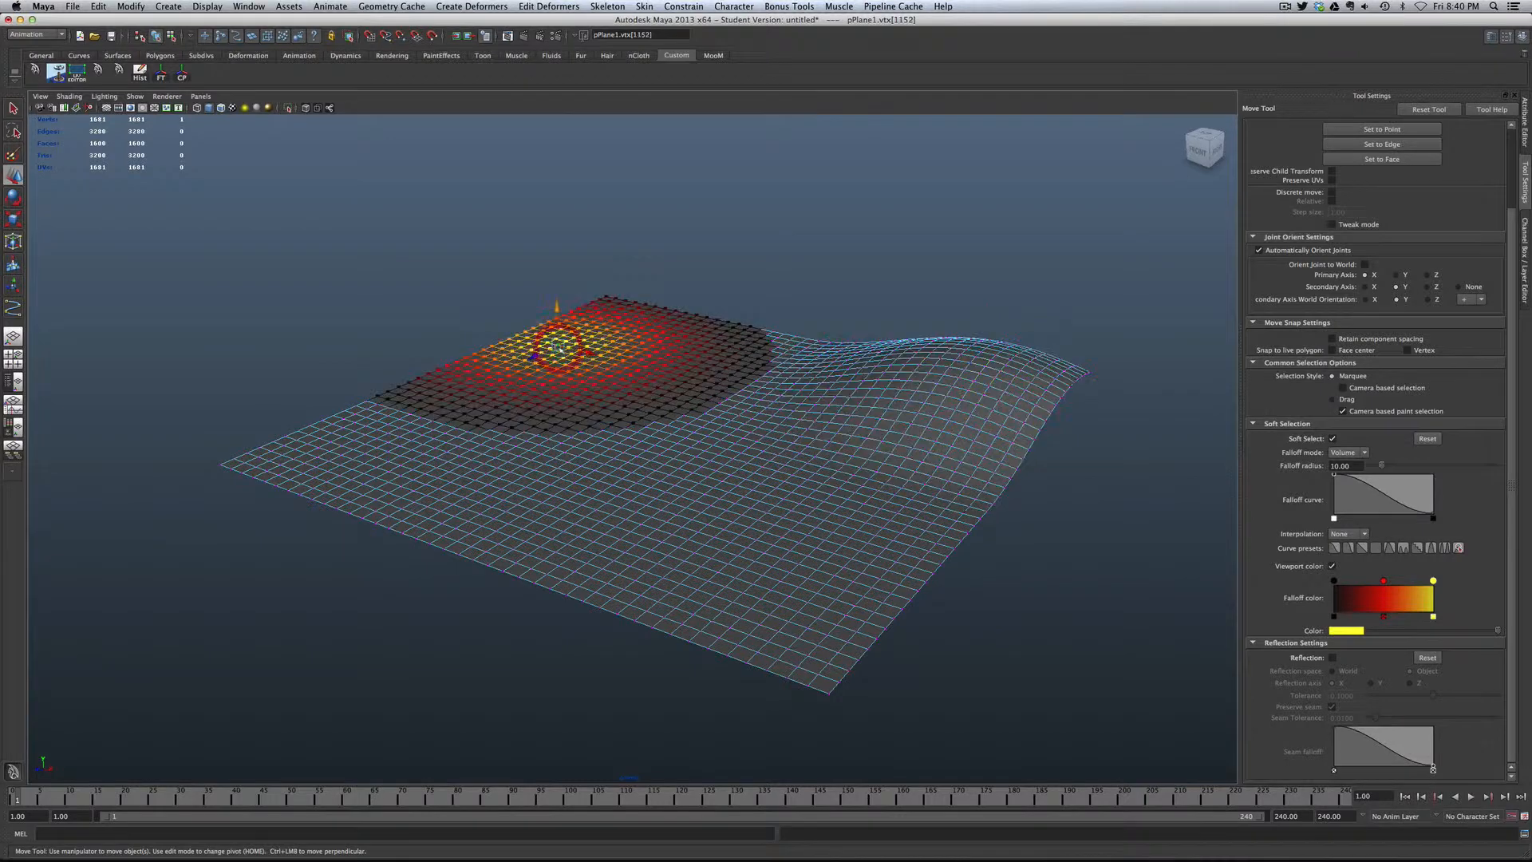
drag(556, 321, 549, 254)
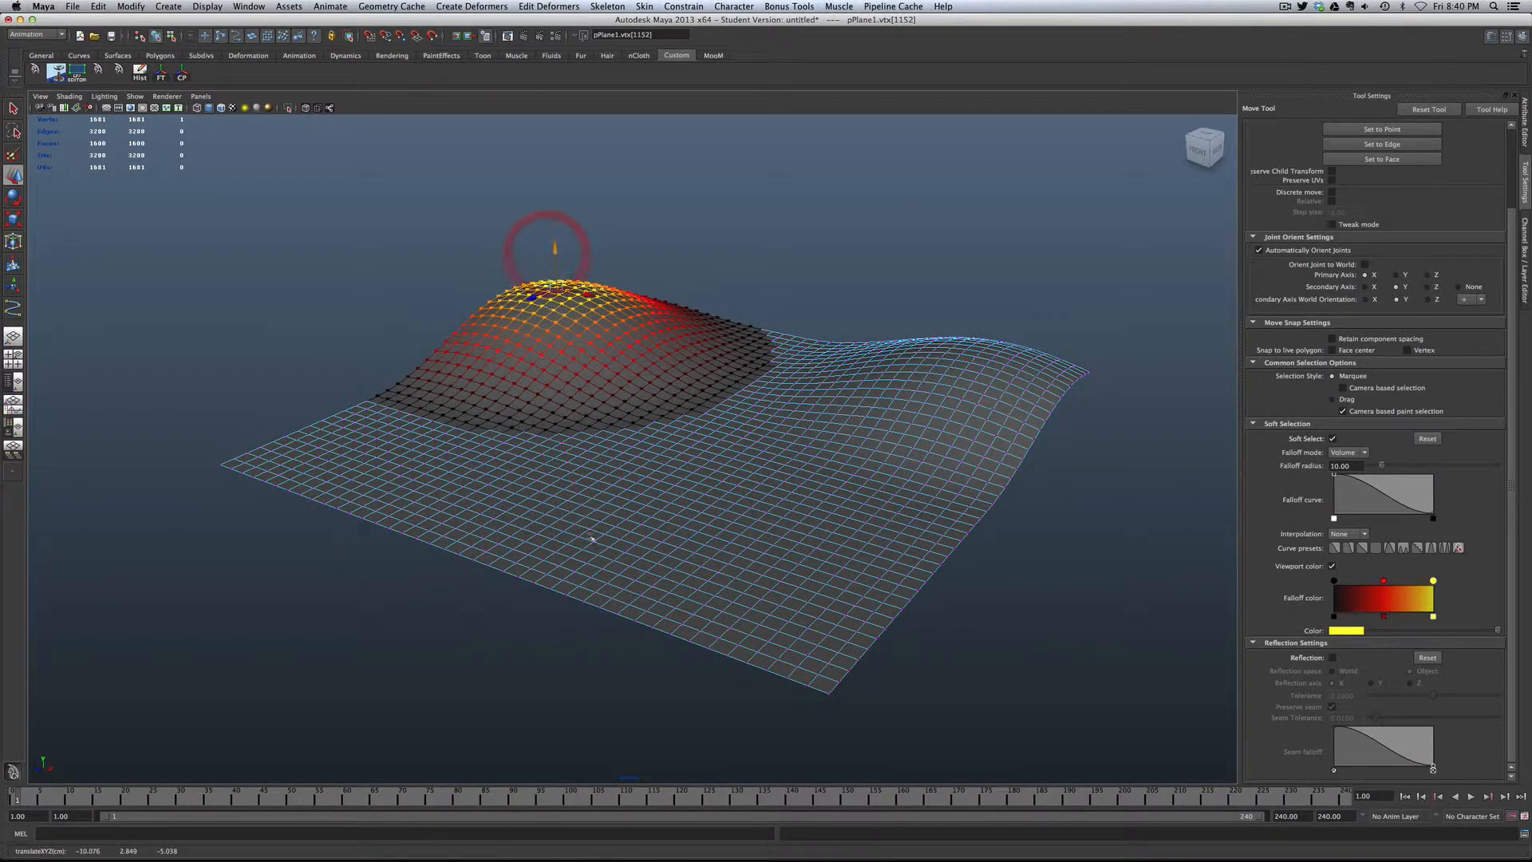
Step: Lower the centre of the plane to about -0.7 cm and raise the area around the front corner into a gentle hill
click(678, 453)
click(678, 453)
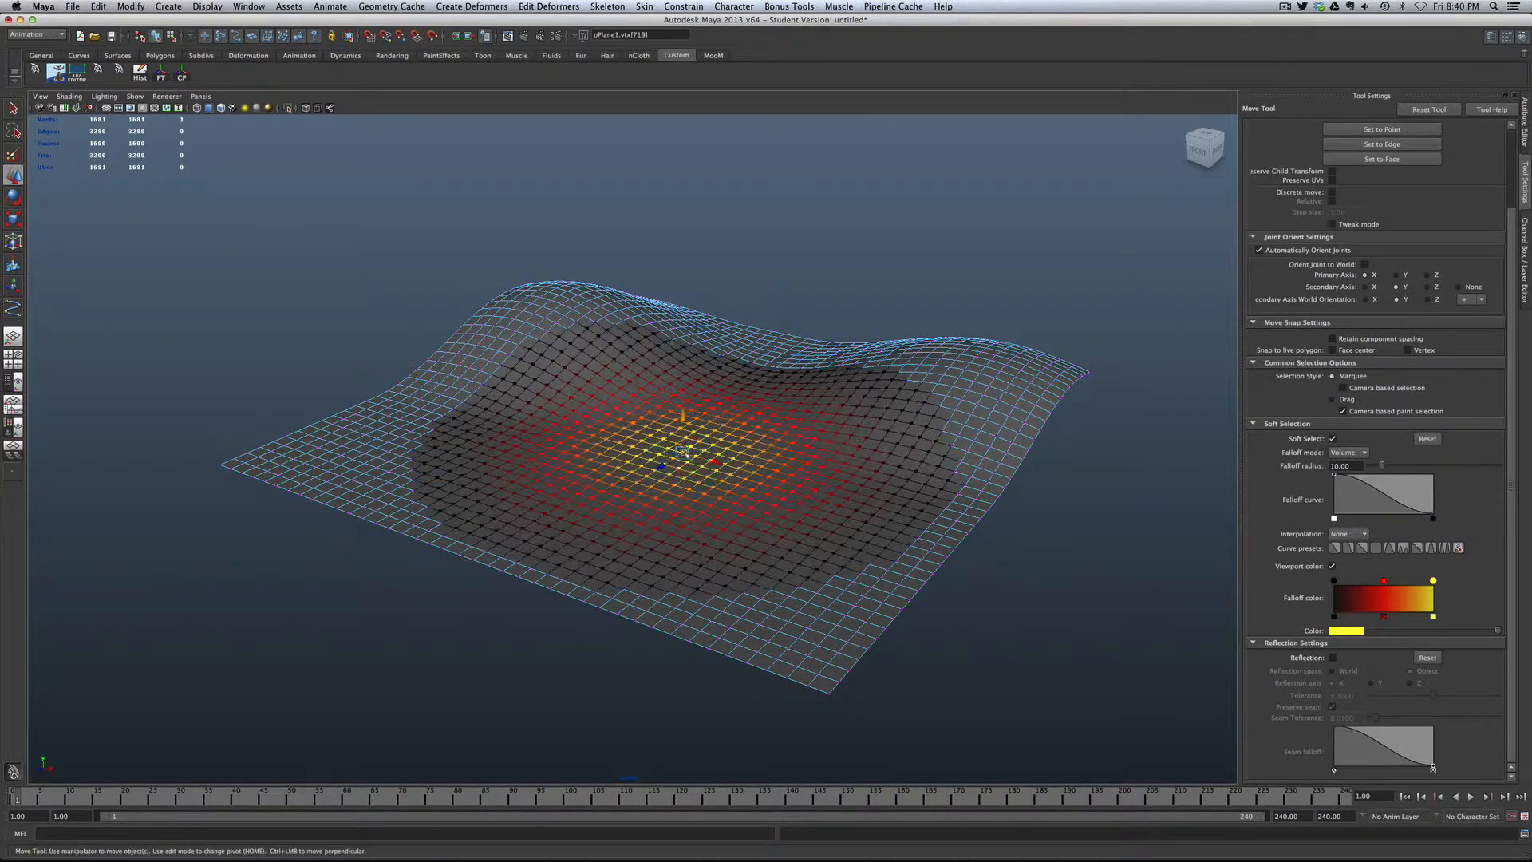
drag(683, 415, 684, 436)
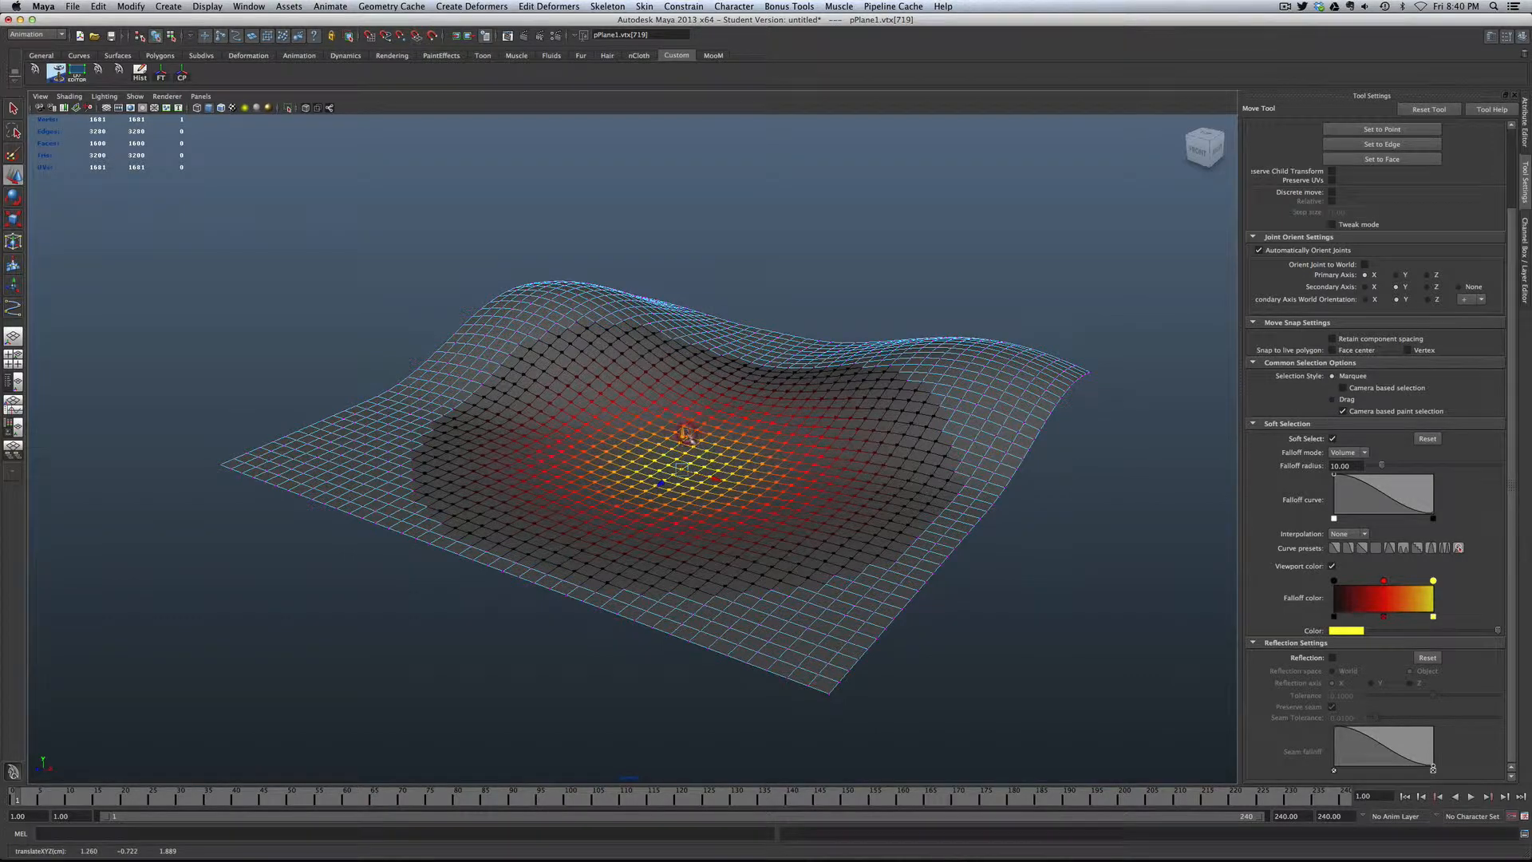
click(815, 638)
drag(812, 614, 812, 551)
Step: Return the terrain plane to Object Mode, select it, and make it a live surface
mouse_move(743, 400)
right_down()
mouse_move(750, 381)
mouse_move(765, 386)
right_up()
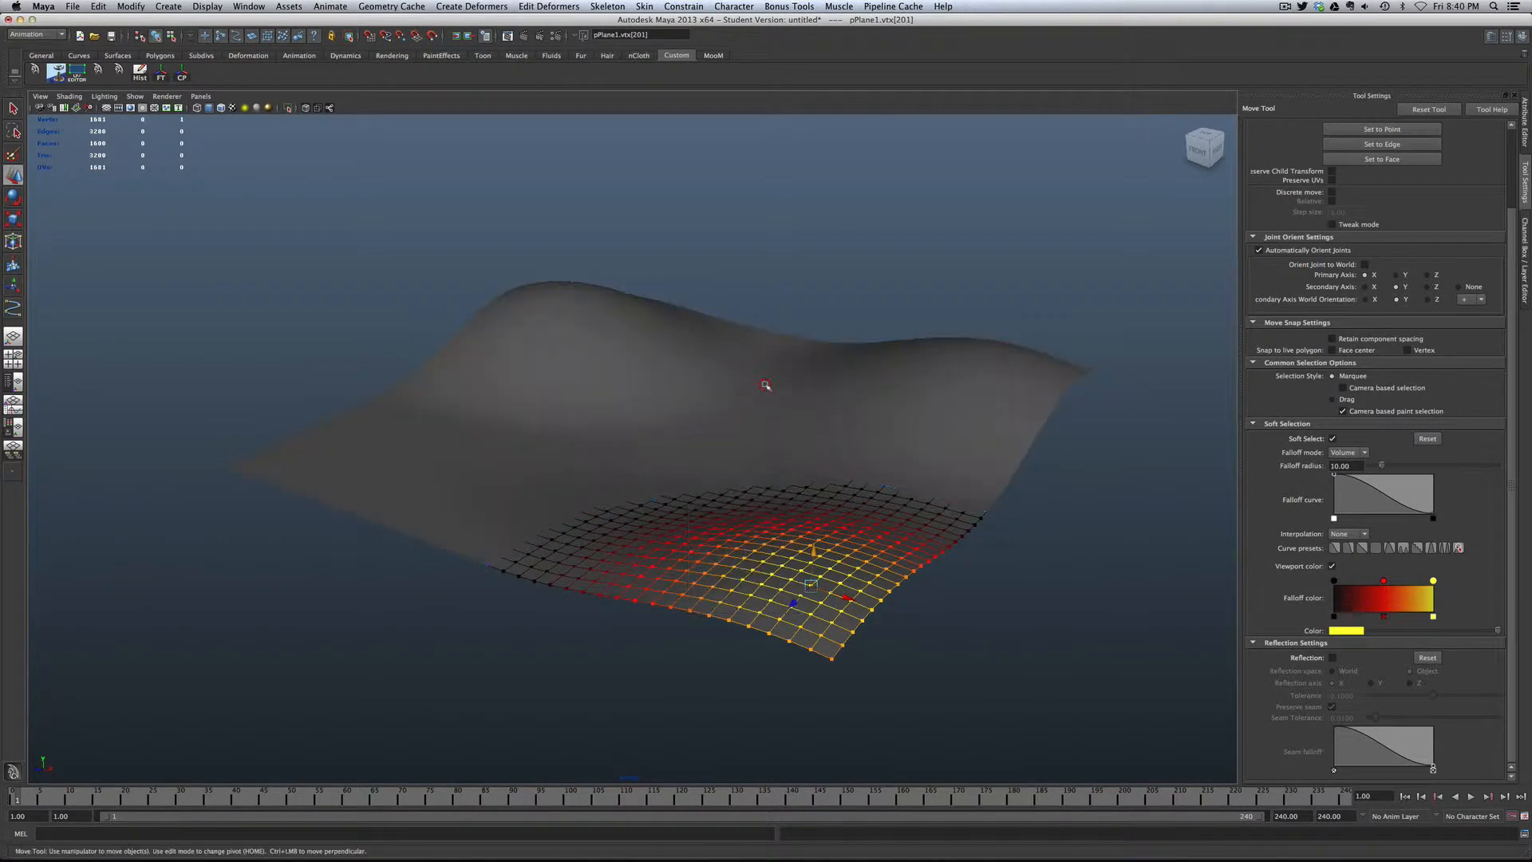
alt+drag(684, 470, 653, 485)
click(958, 483)
click(792, 471)
click(1011, 451)
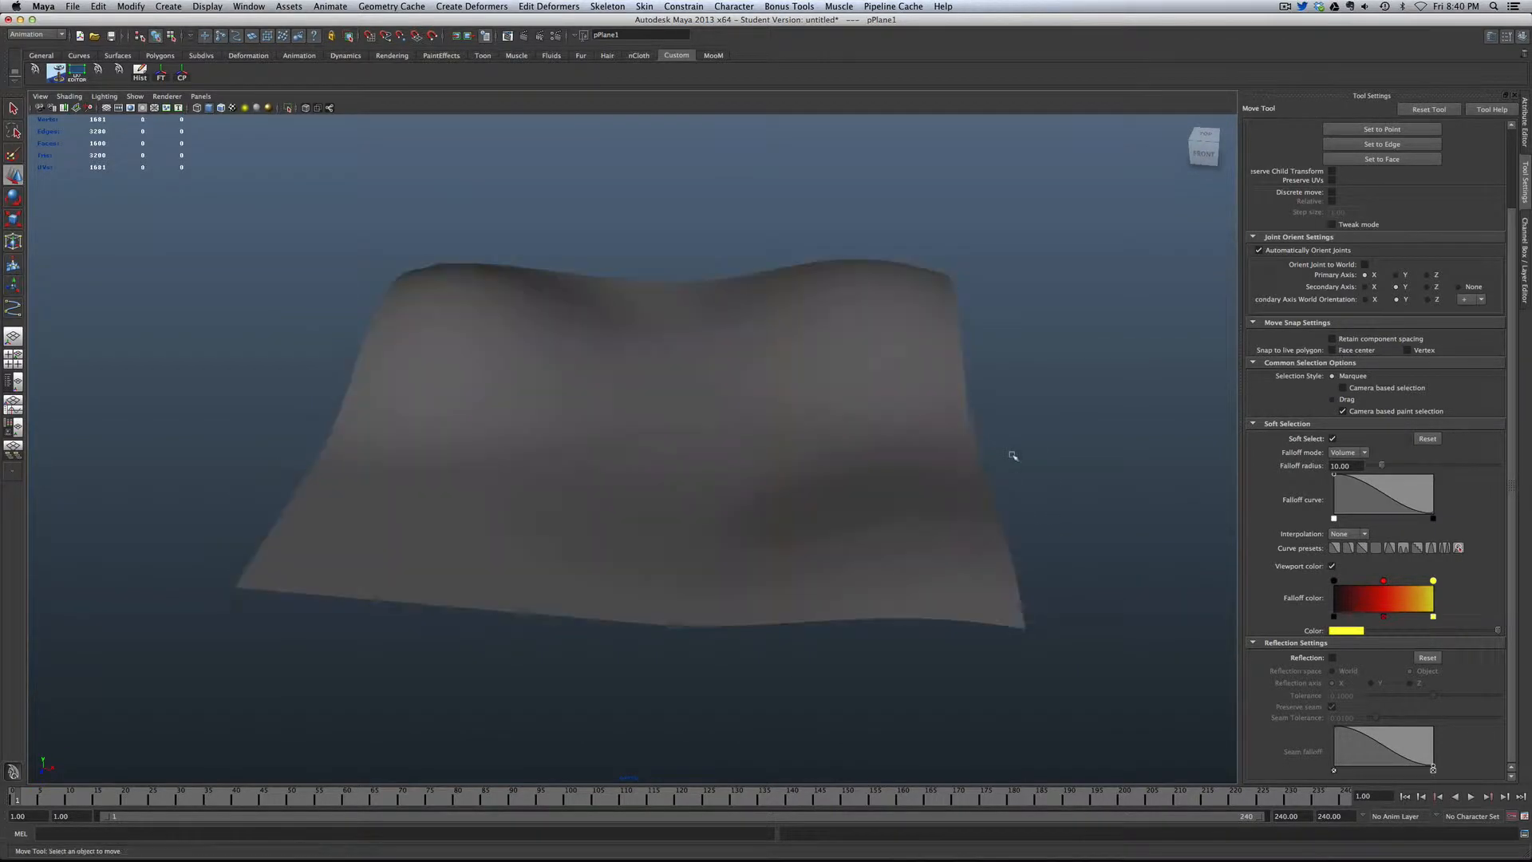
click(716, 443)
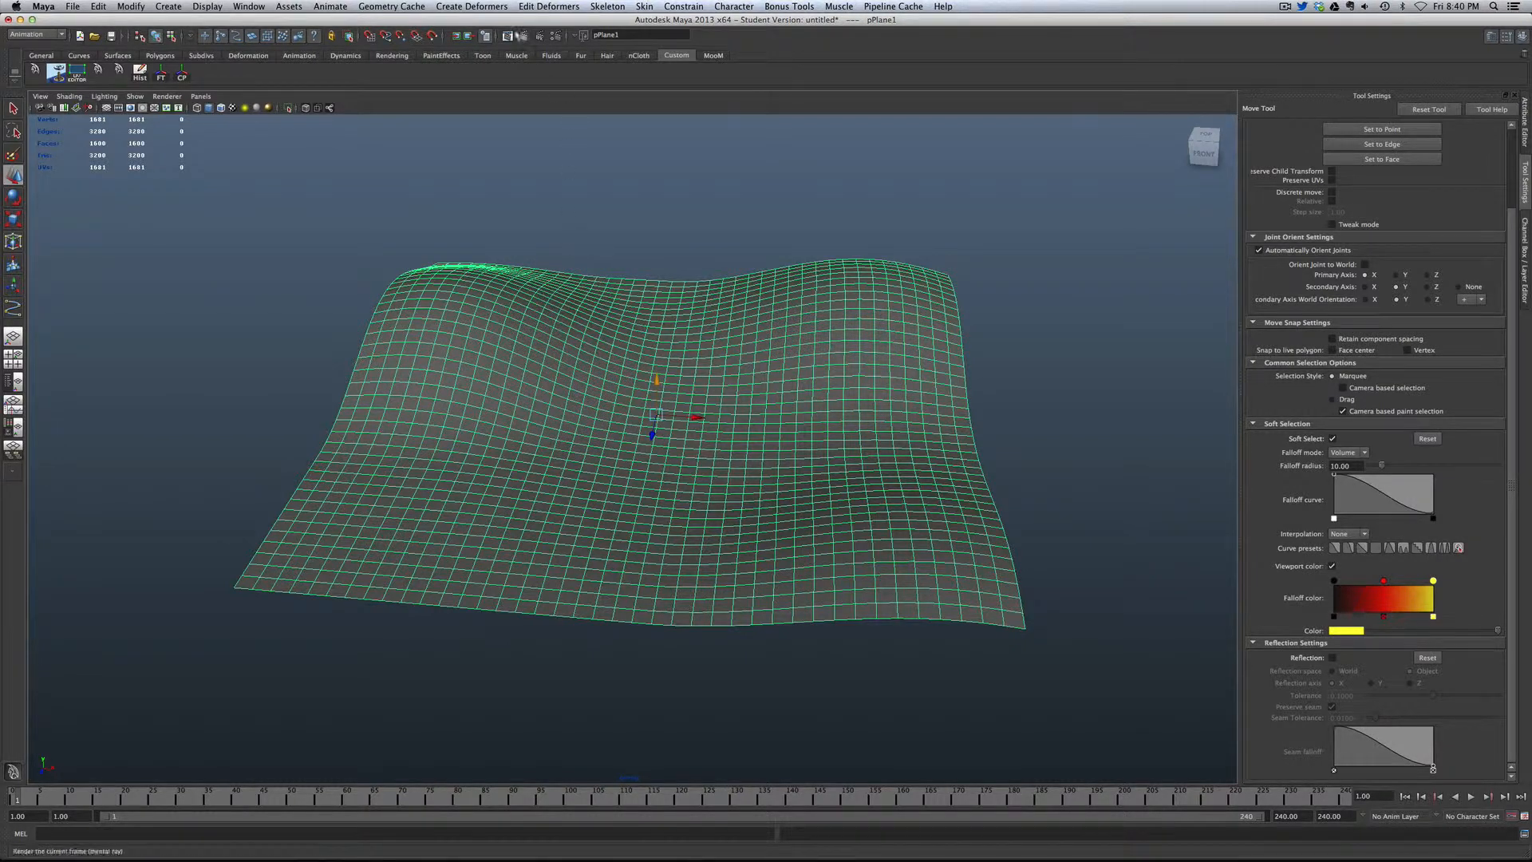
click(432, 36)
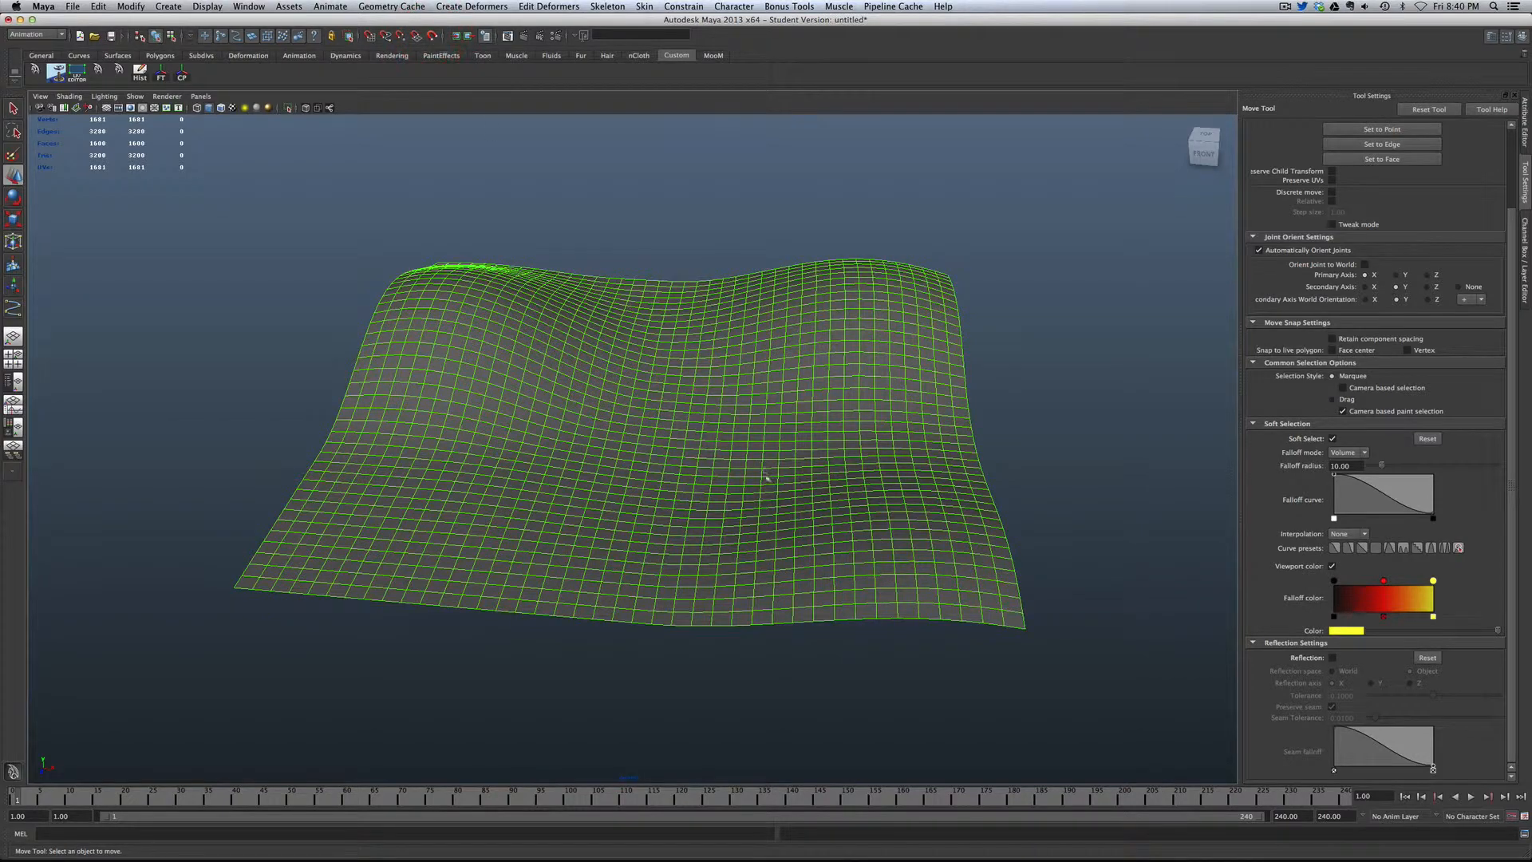
Step: From the top view, draw a winding cubic CV curve across the live terrain, sweeping from the back-left area around to the left side
alt+drag(720, 389, 653, 428)
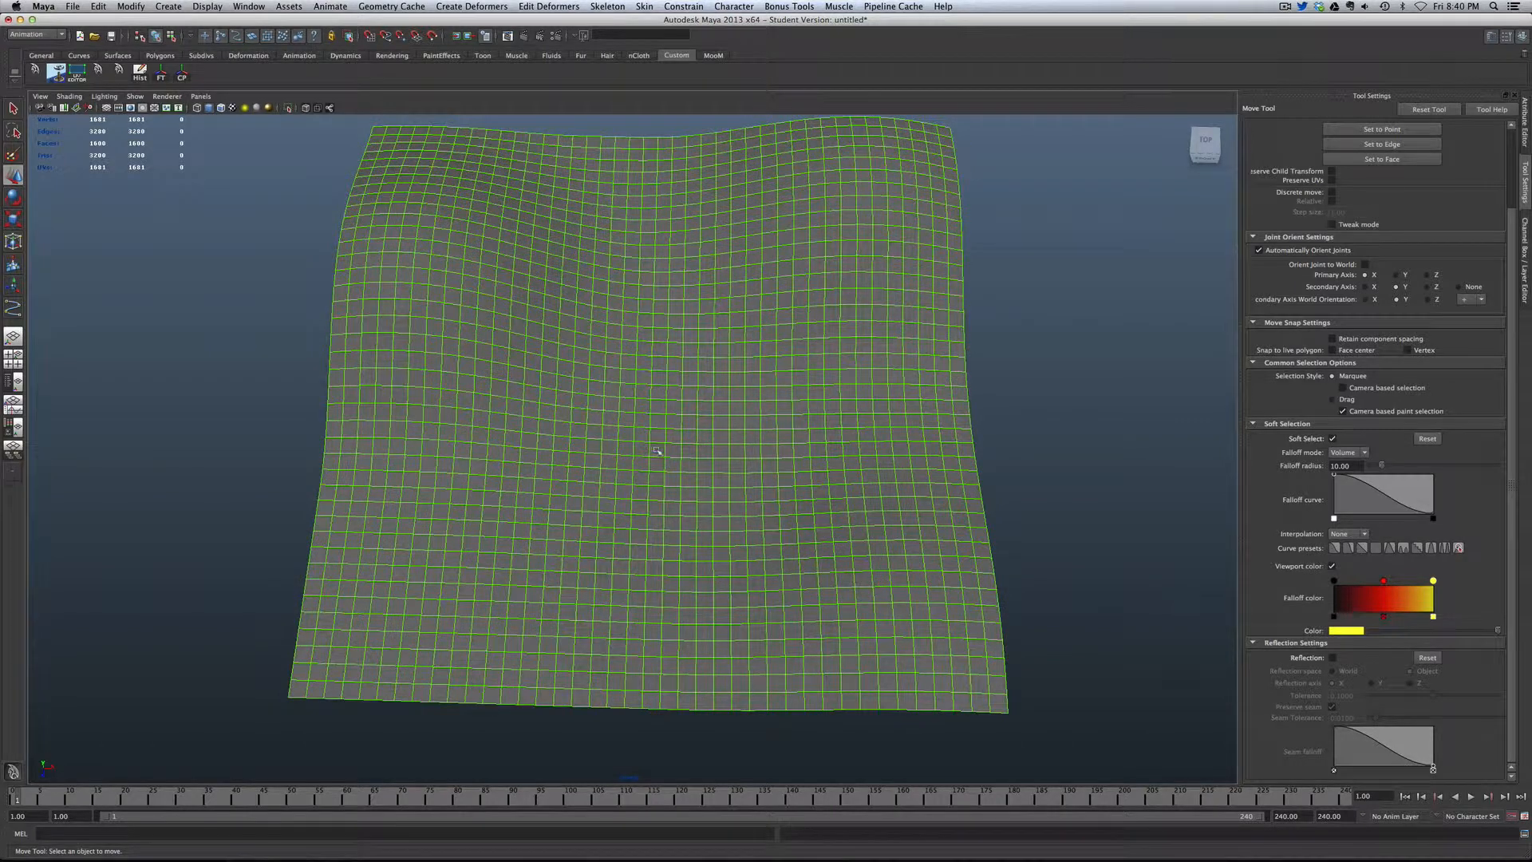
key(space)
drag(663, 442, 619, 441)
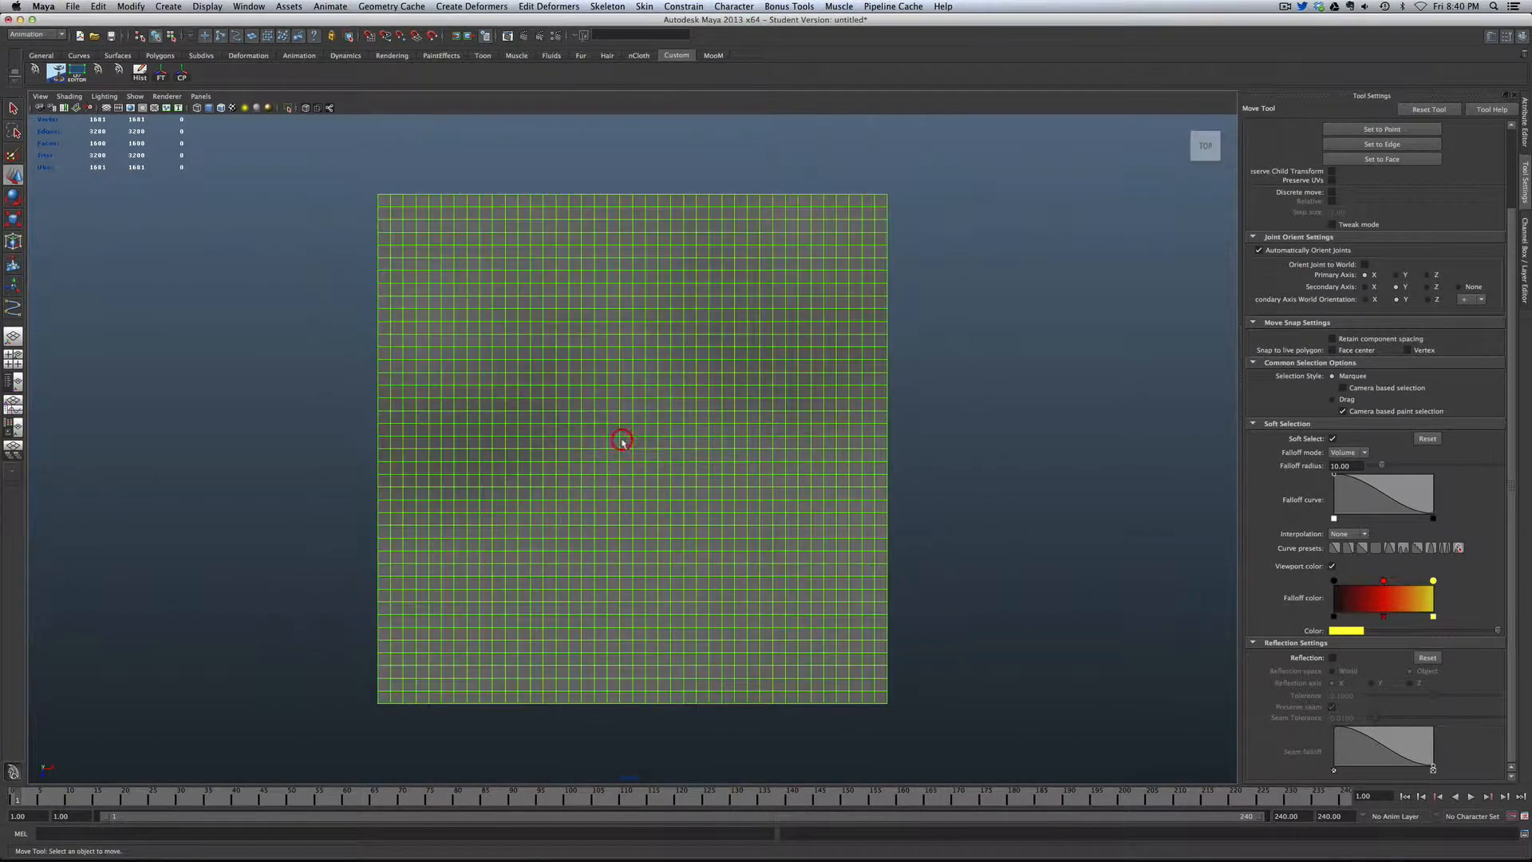
click(164, 7)
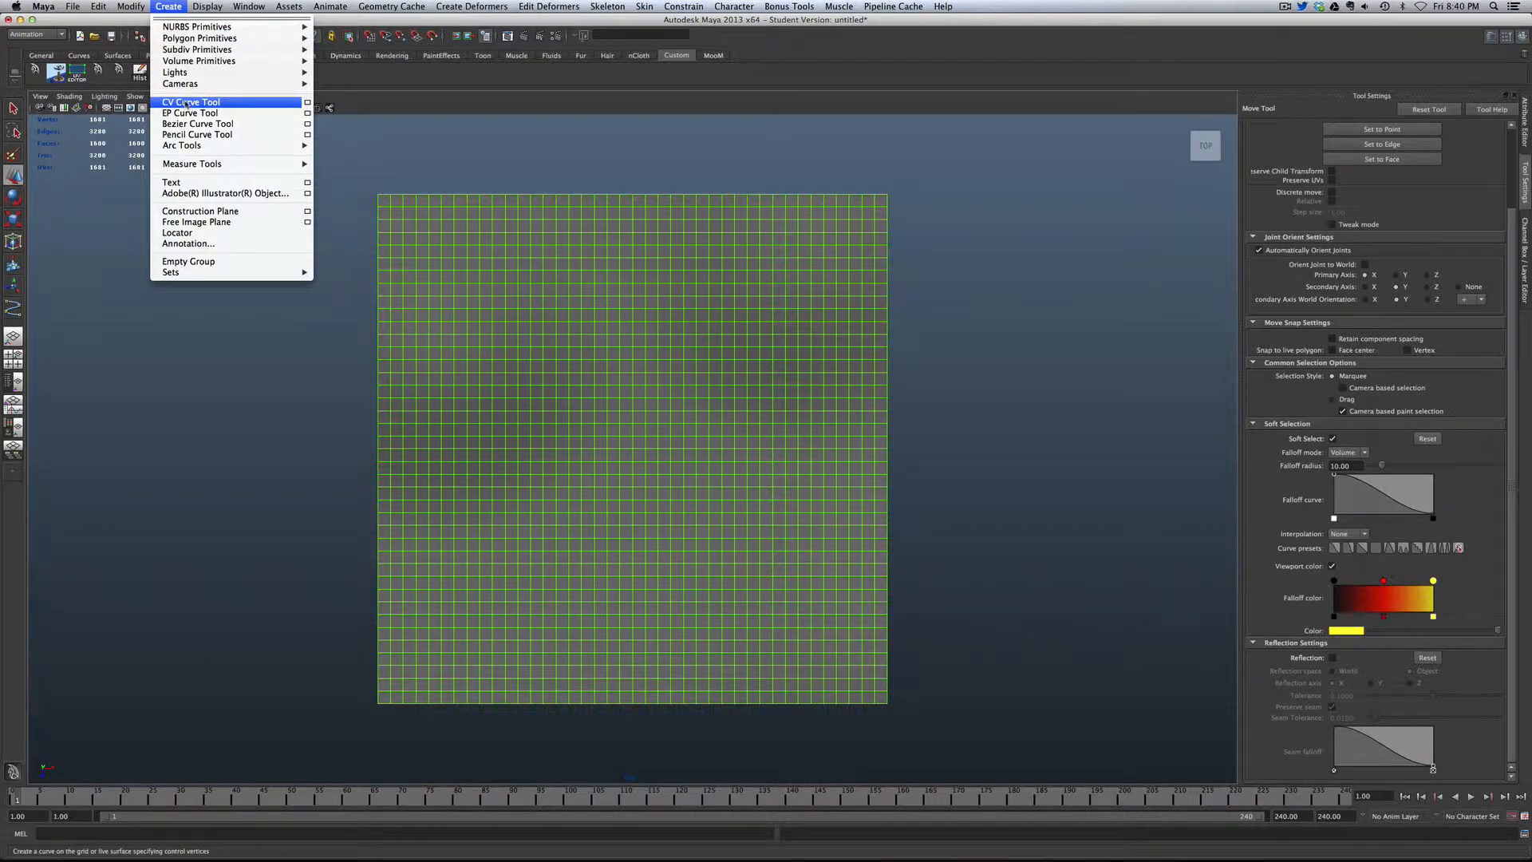
click(186, 102)
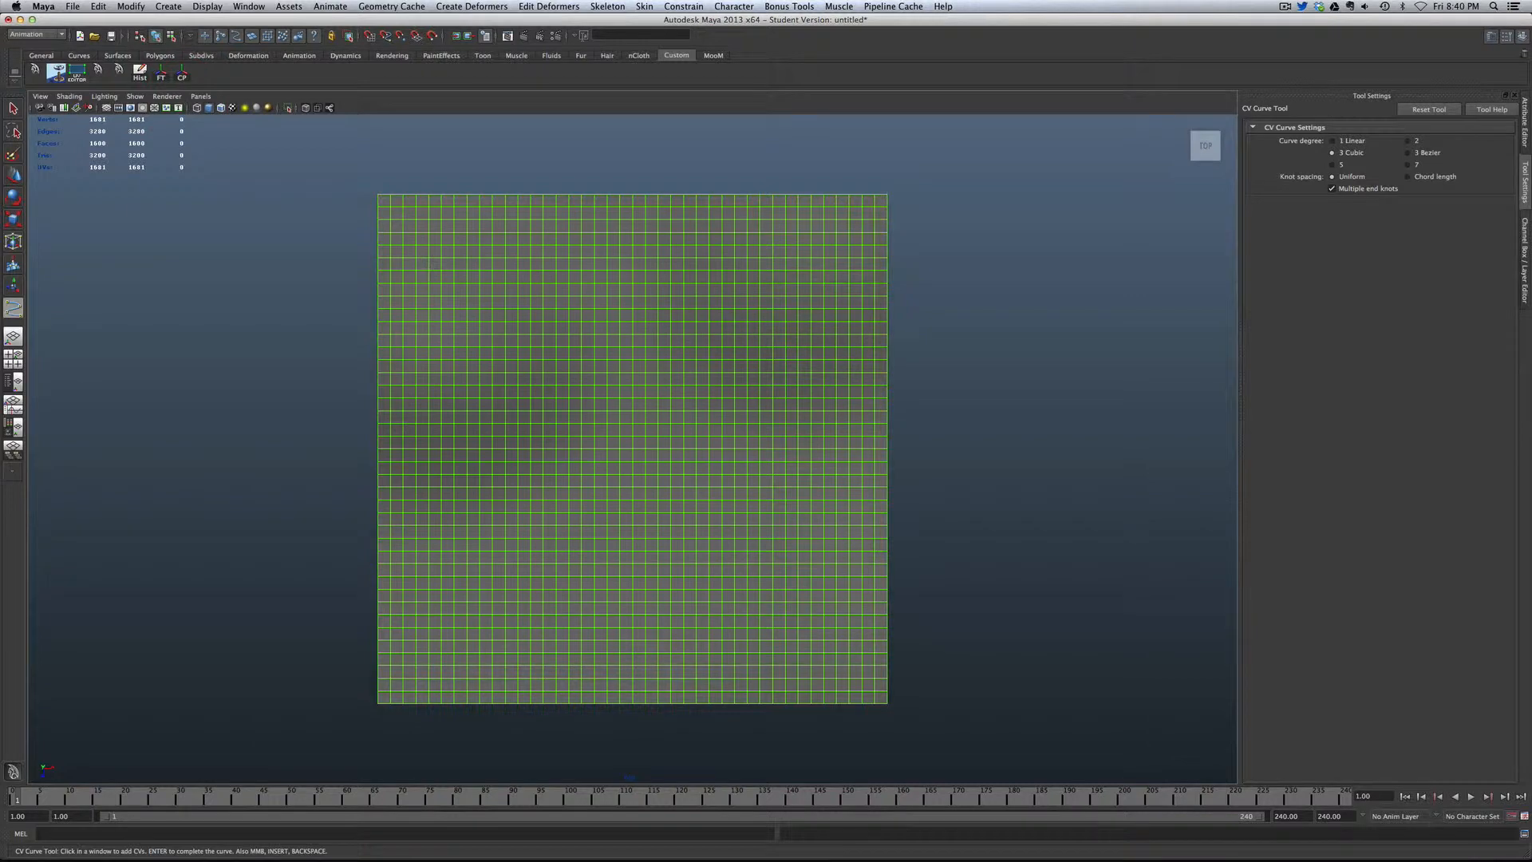
click(427, 310)
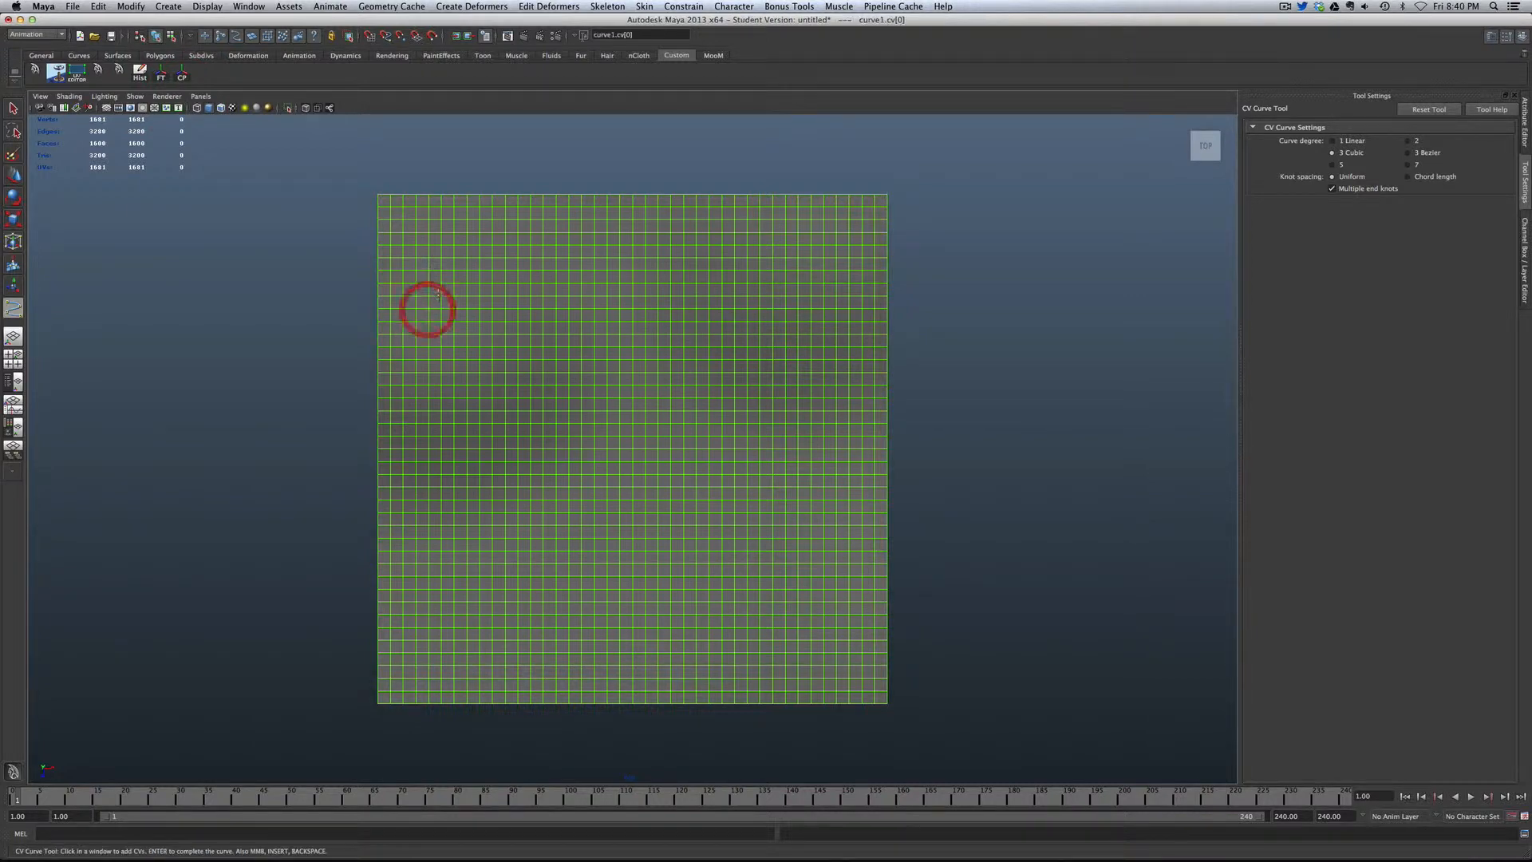
click(478, 278)
click(508, 277)
click(532, 276)
click(564, 276)
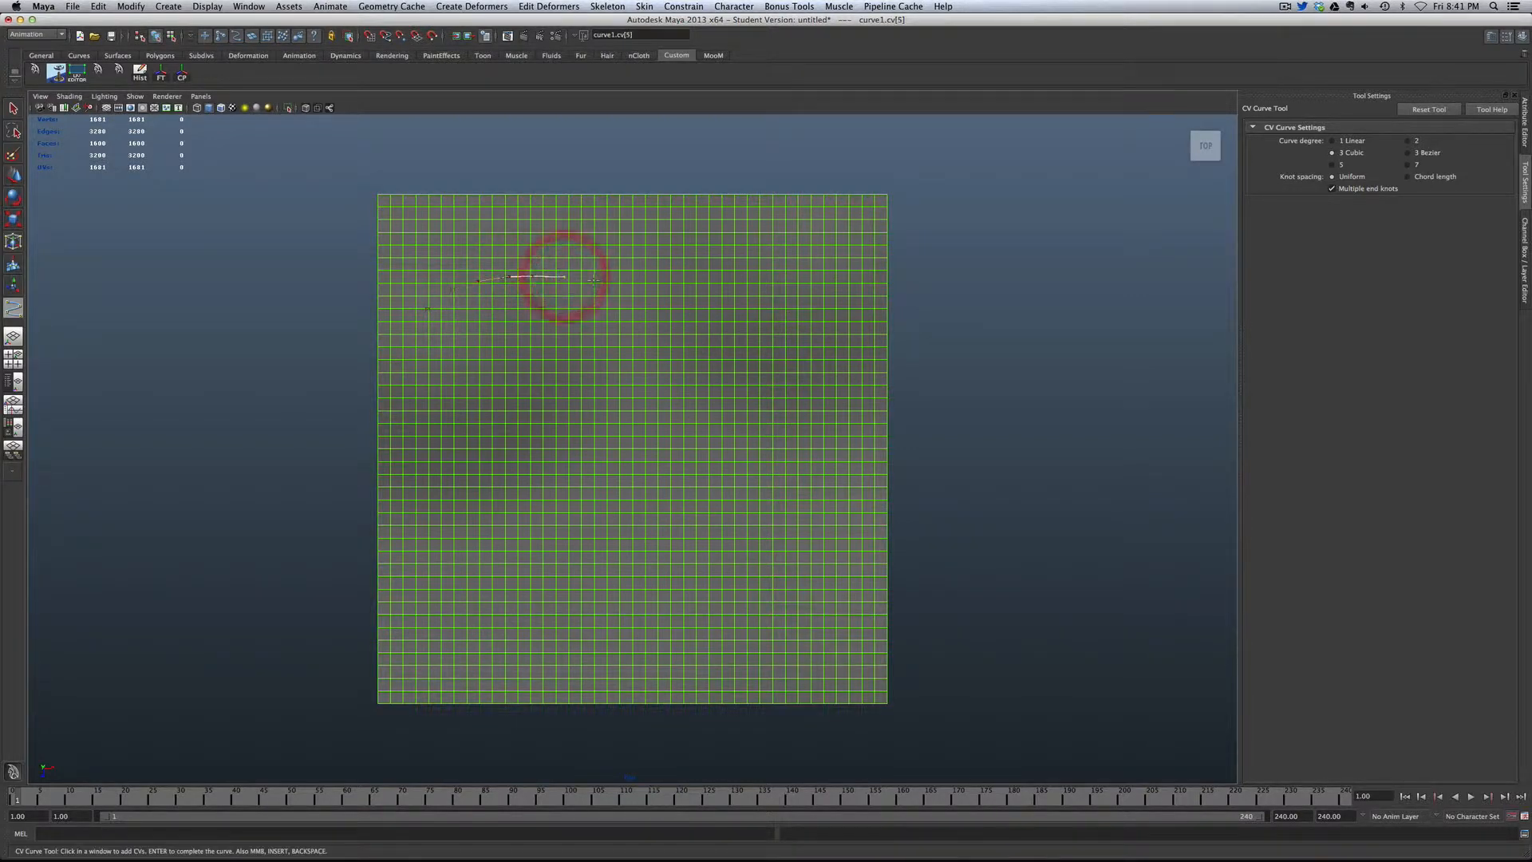
click(594, 281)
click(616, 291)
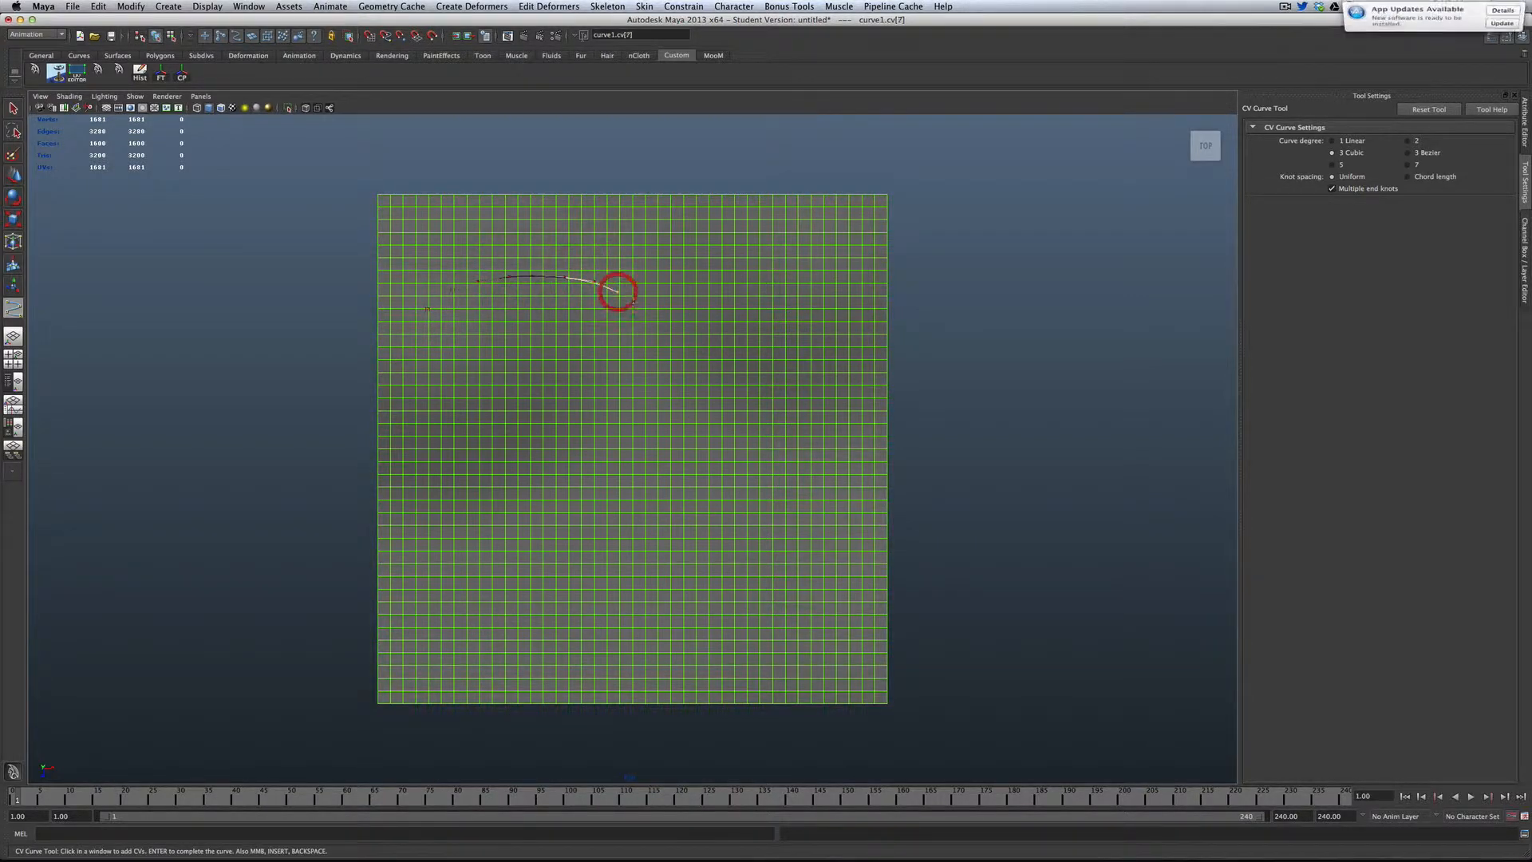
click(638, 310)
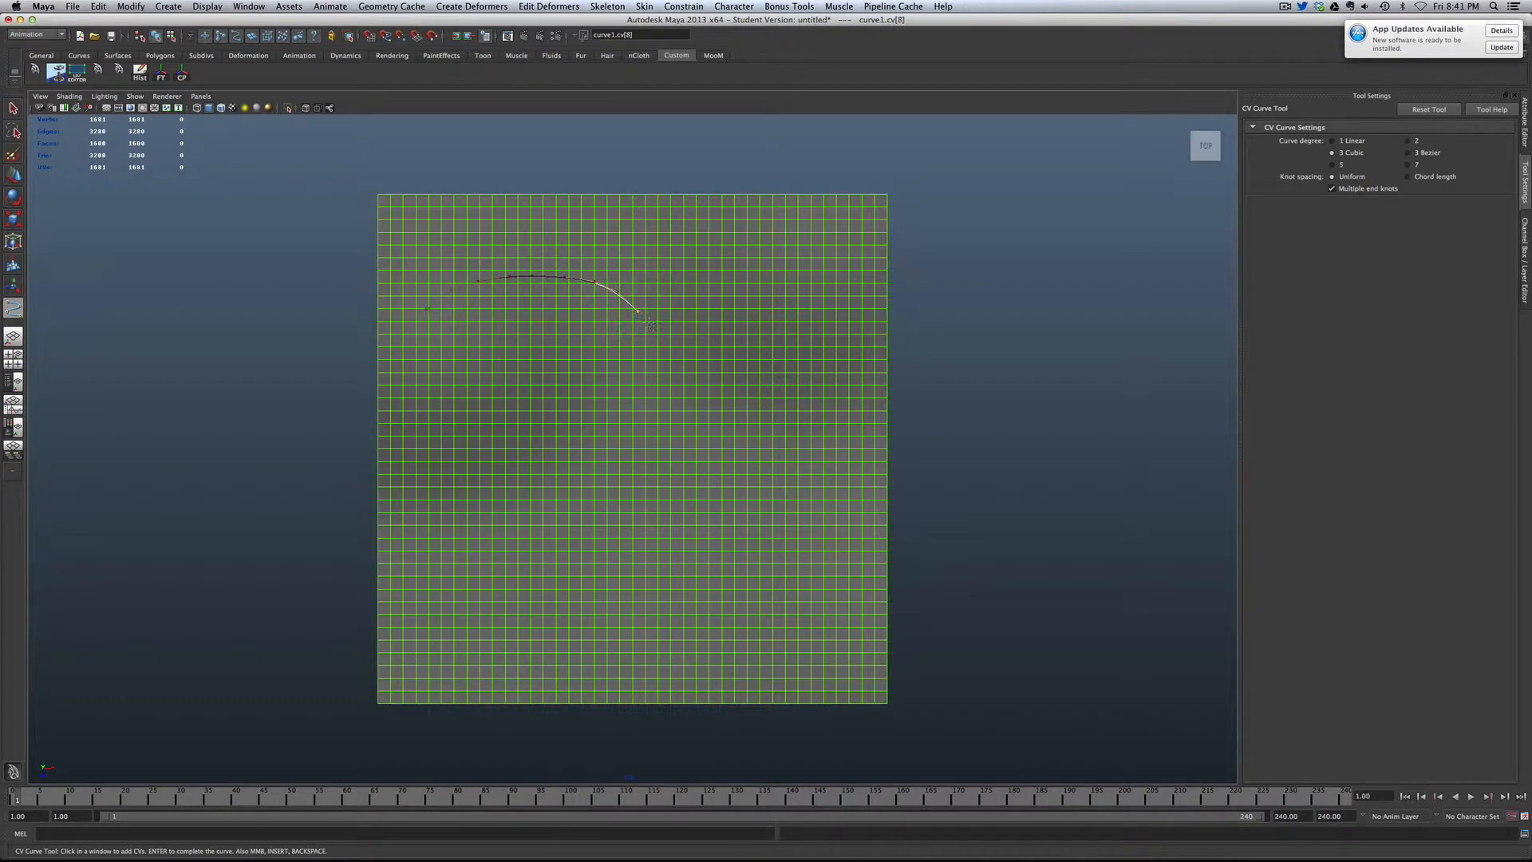
click(672, 356)
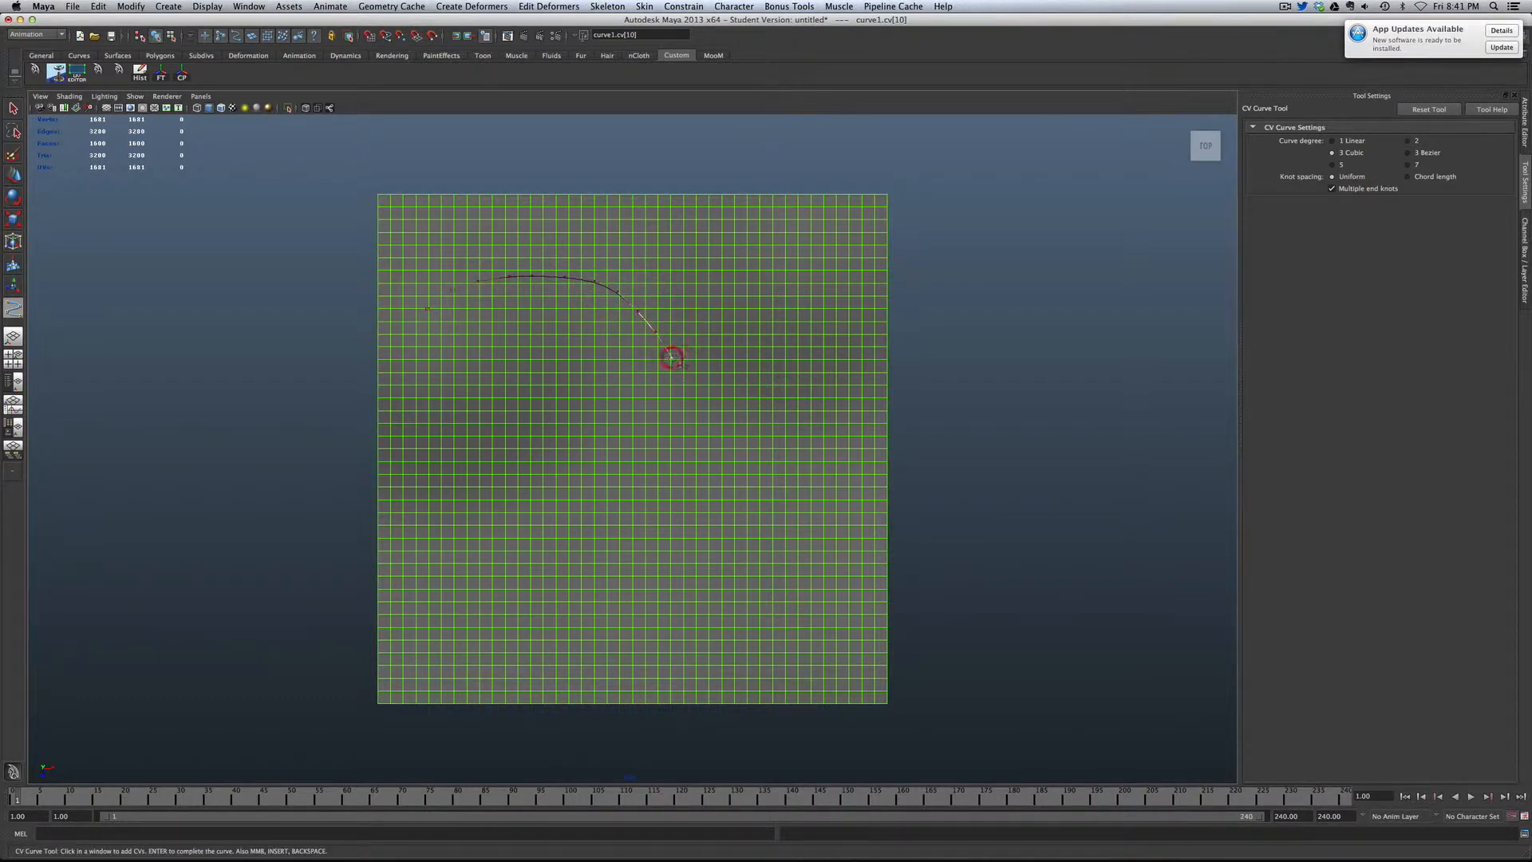
click(691, 383)
click(714, 392)
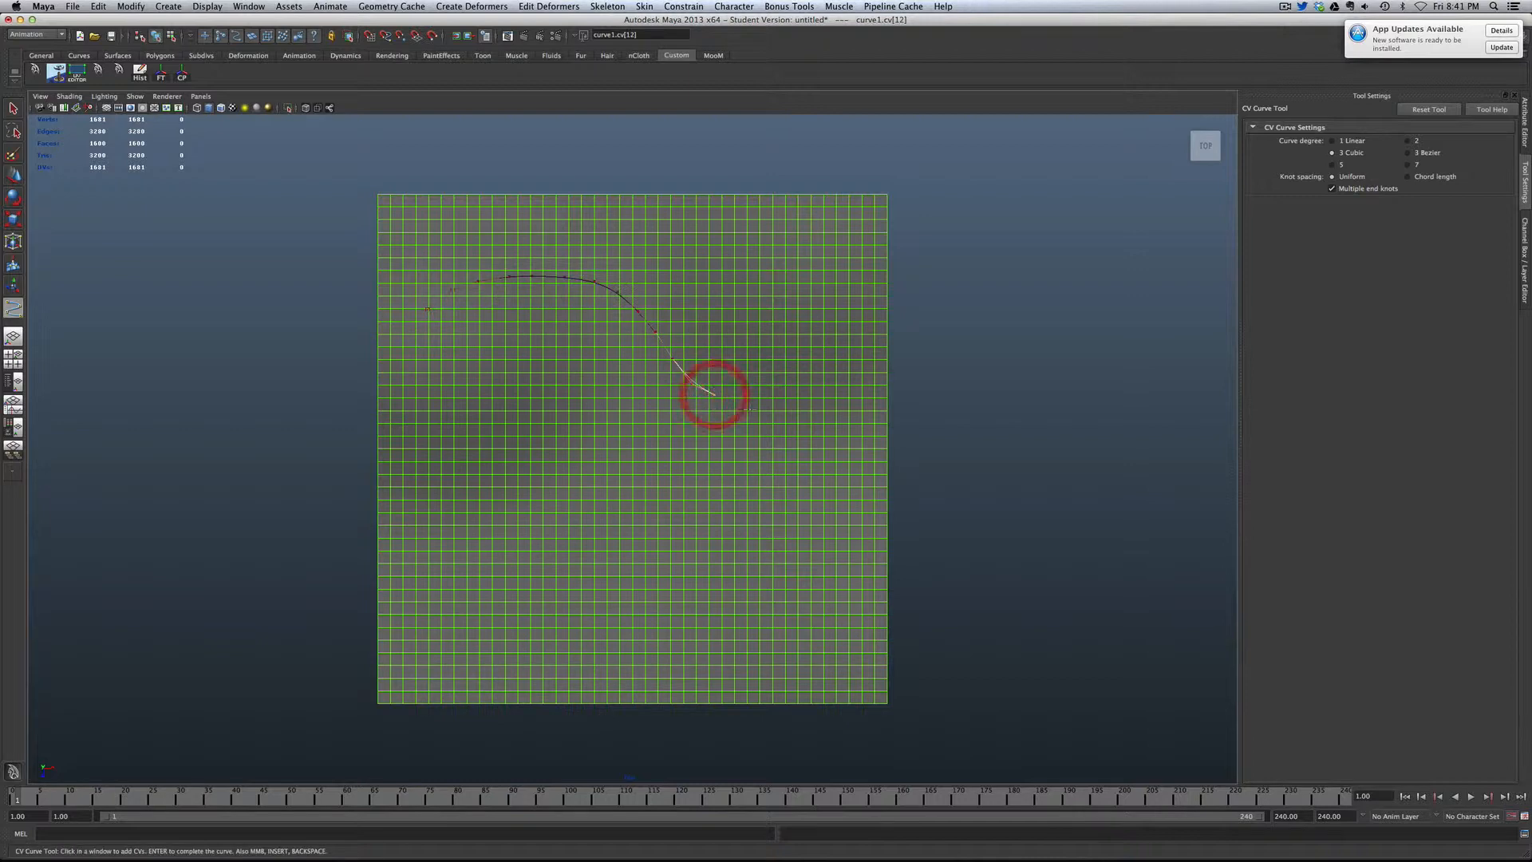
click(749, 410)
click(770, 431)
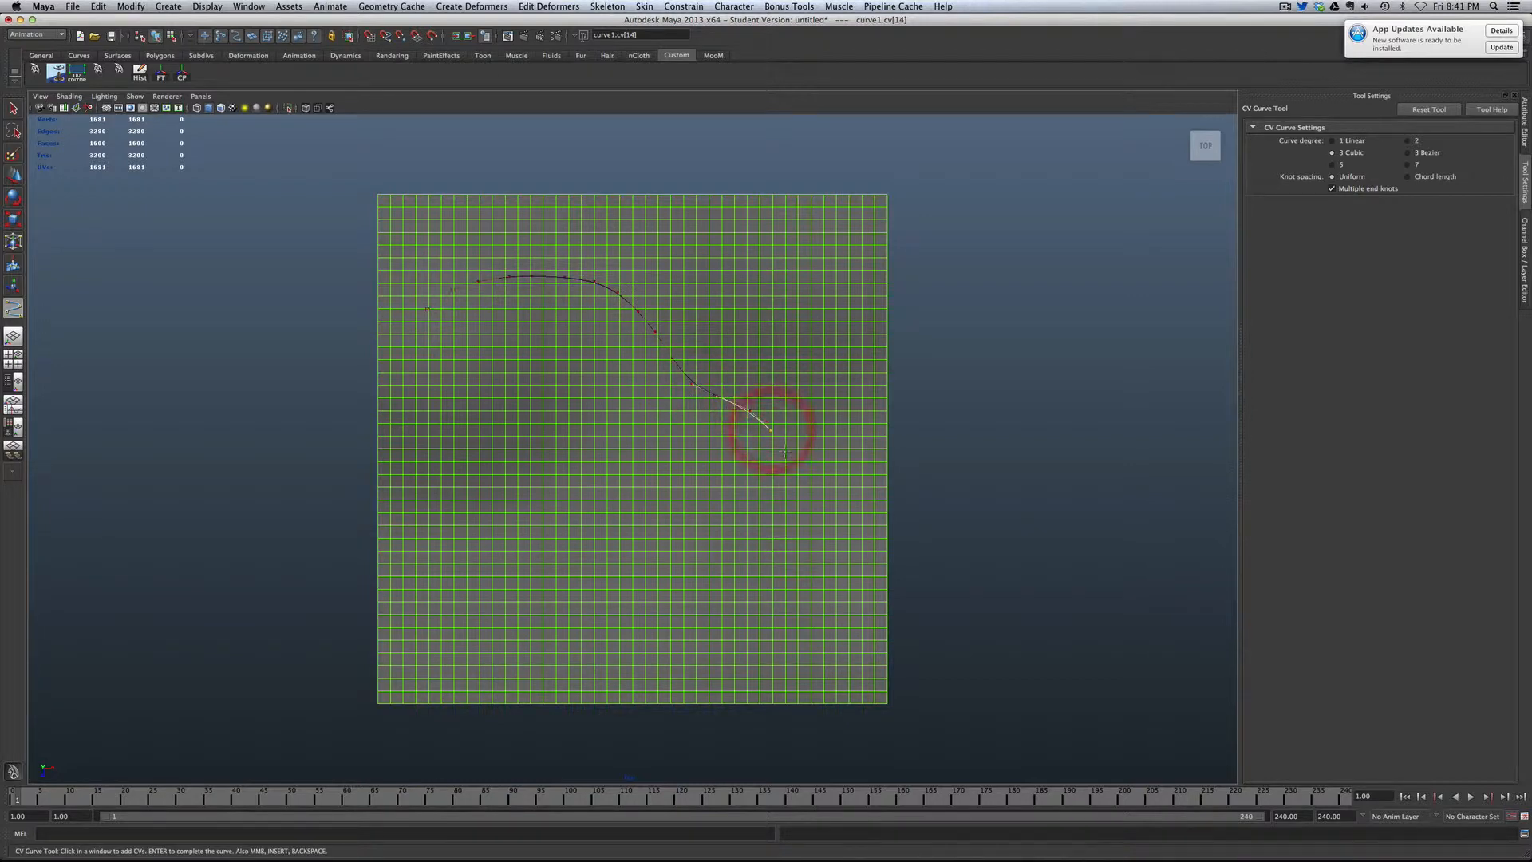
click(784, 456)
click(785, 480)
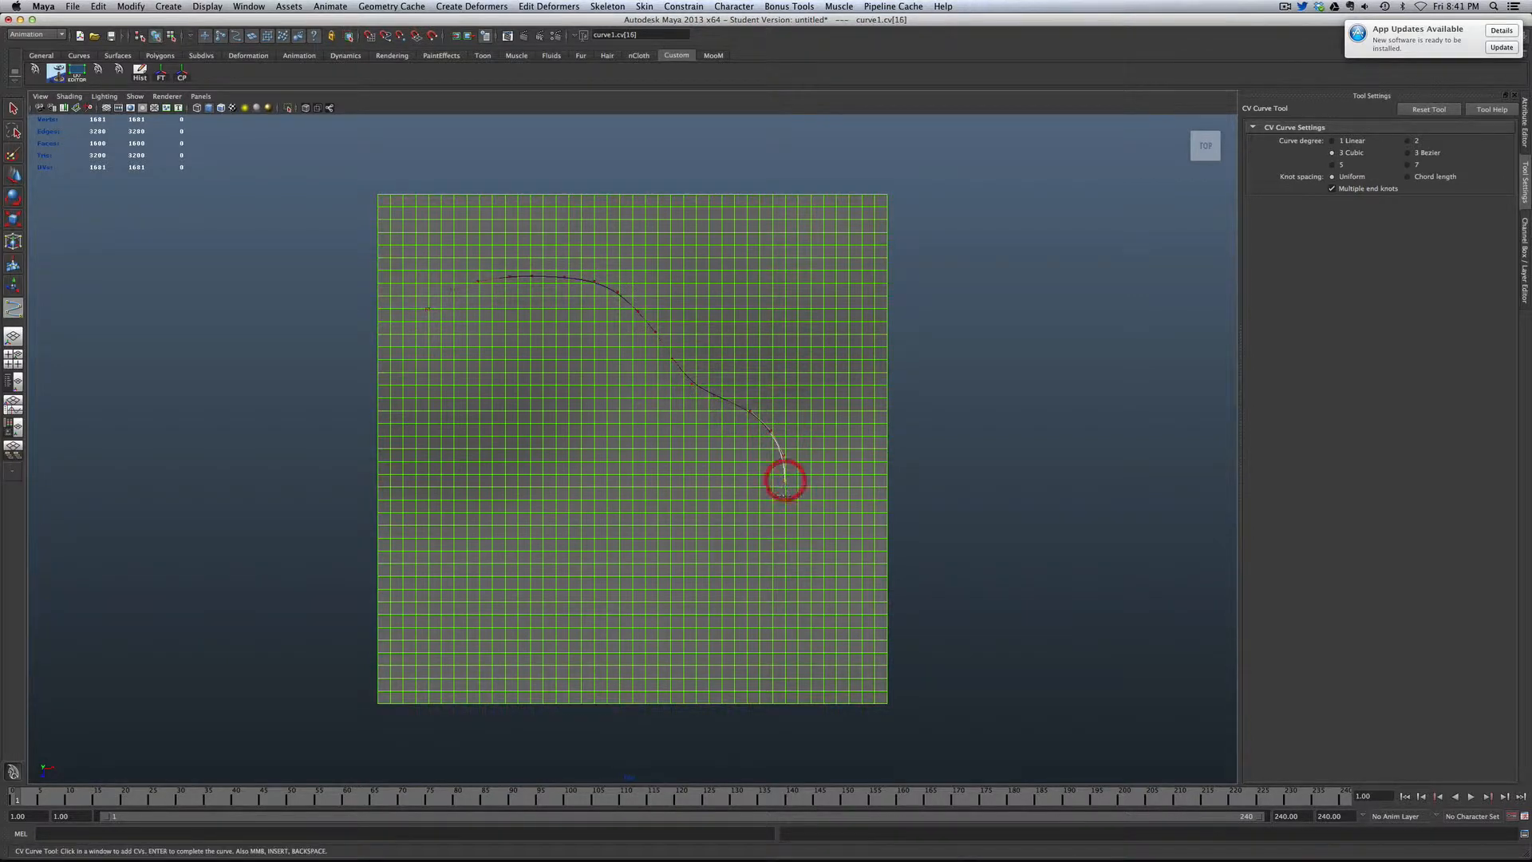
click(782, 506)
click(771, 533)
click(756, 551)
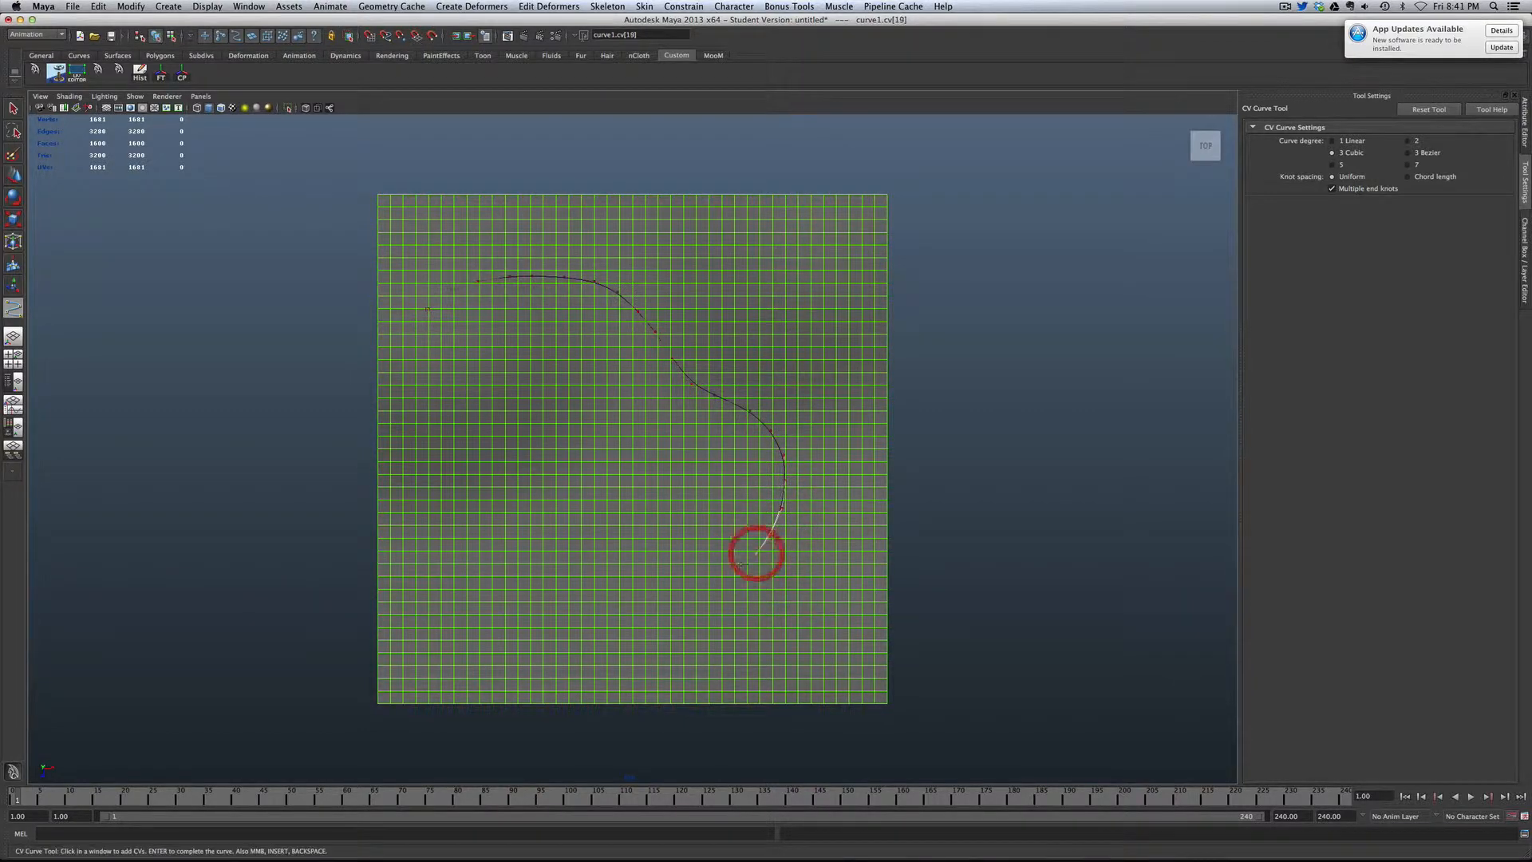
click(732, 568)
click(702, 580)
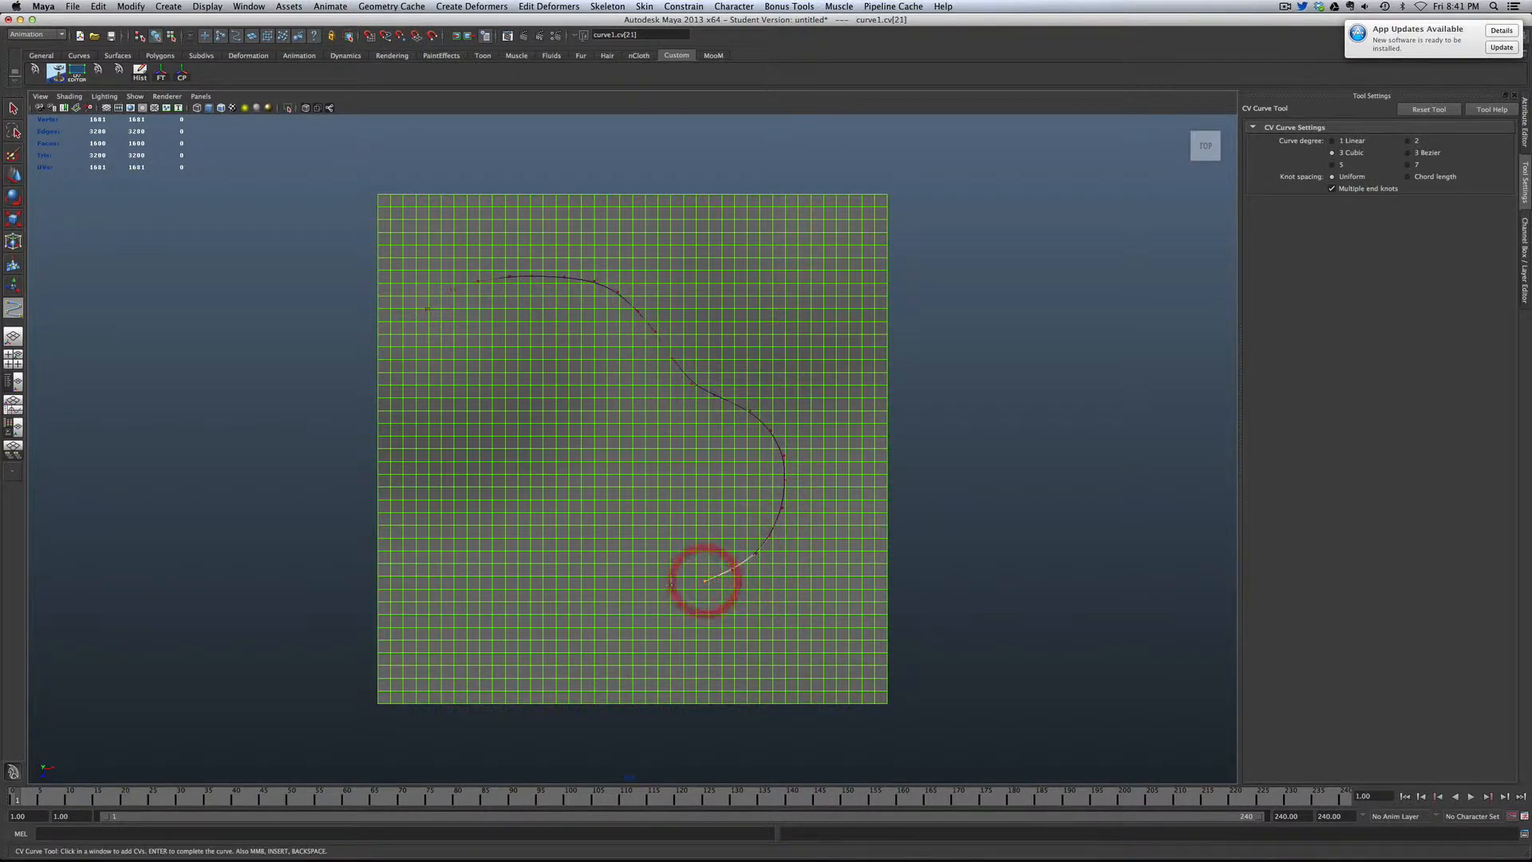
click(670, 583)
click(604, 582)
click(604, 583)
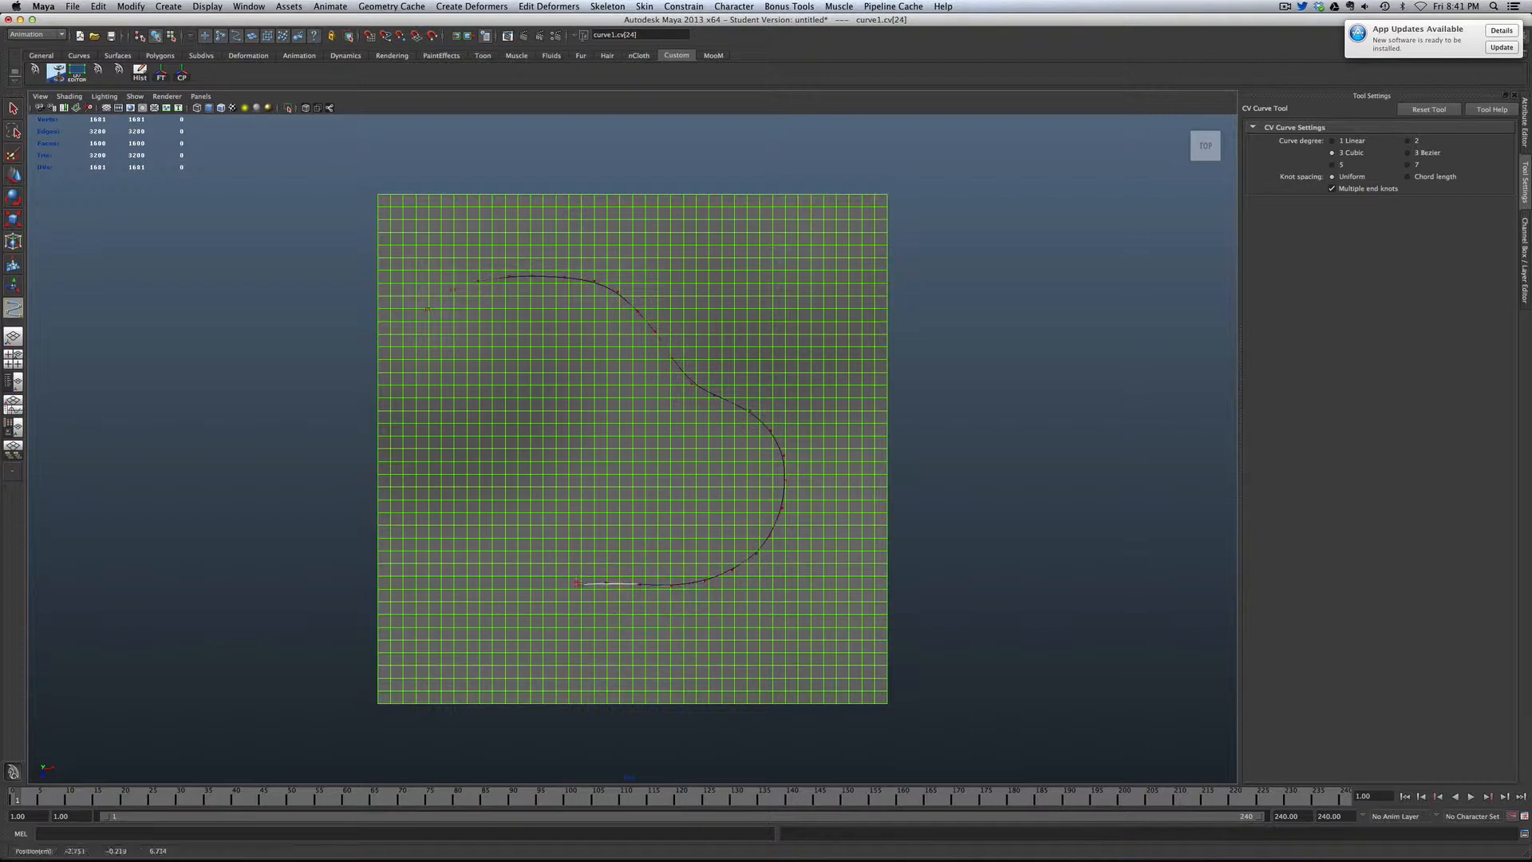
click(578, 584)
click(529, 584)
click(492, 586)
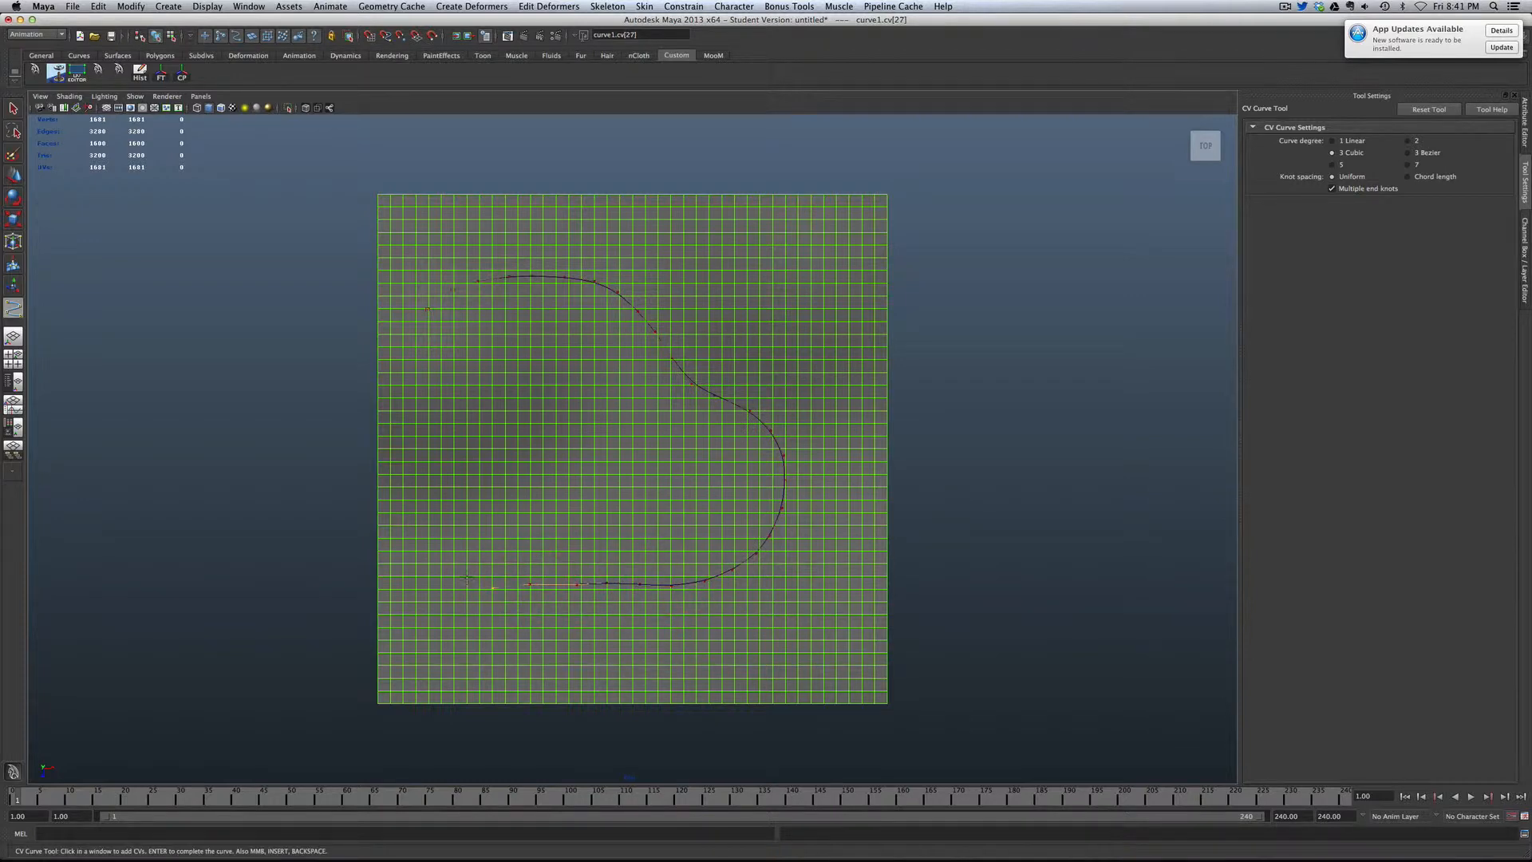
click(452, 548)
click(443, 489)
key(Return)
key(w)
scroll(445, 491, up, 1)
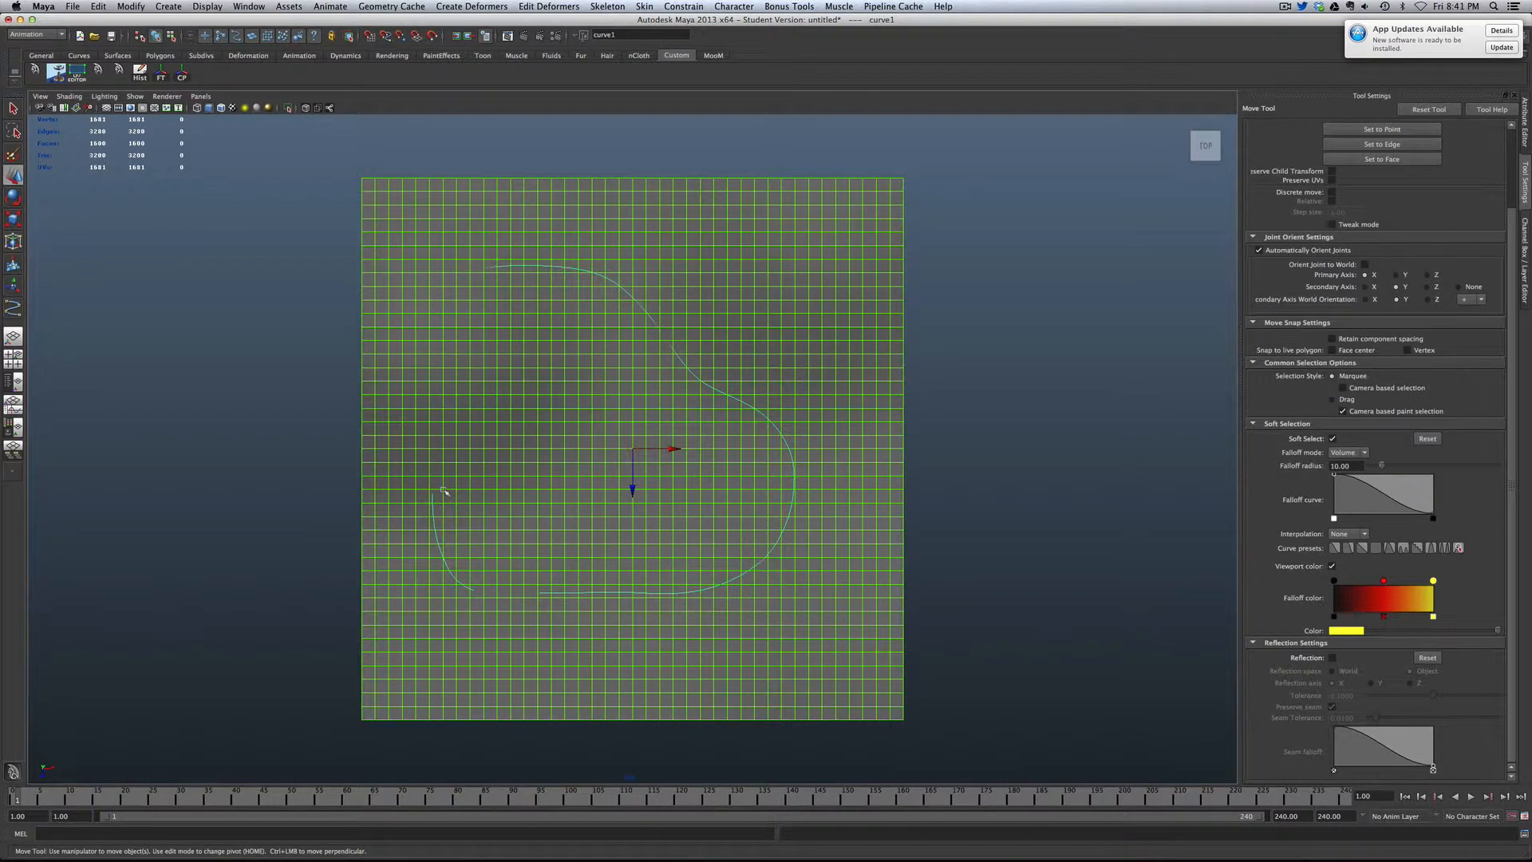
Step: Return to the full-size perspective view, turn off the terrain's live surface state, and select the terrain plane
key(space)
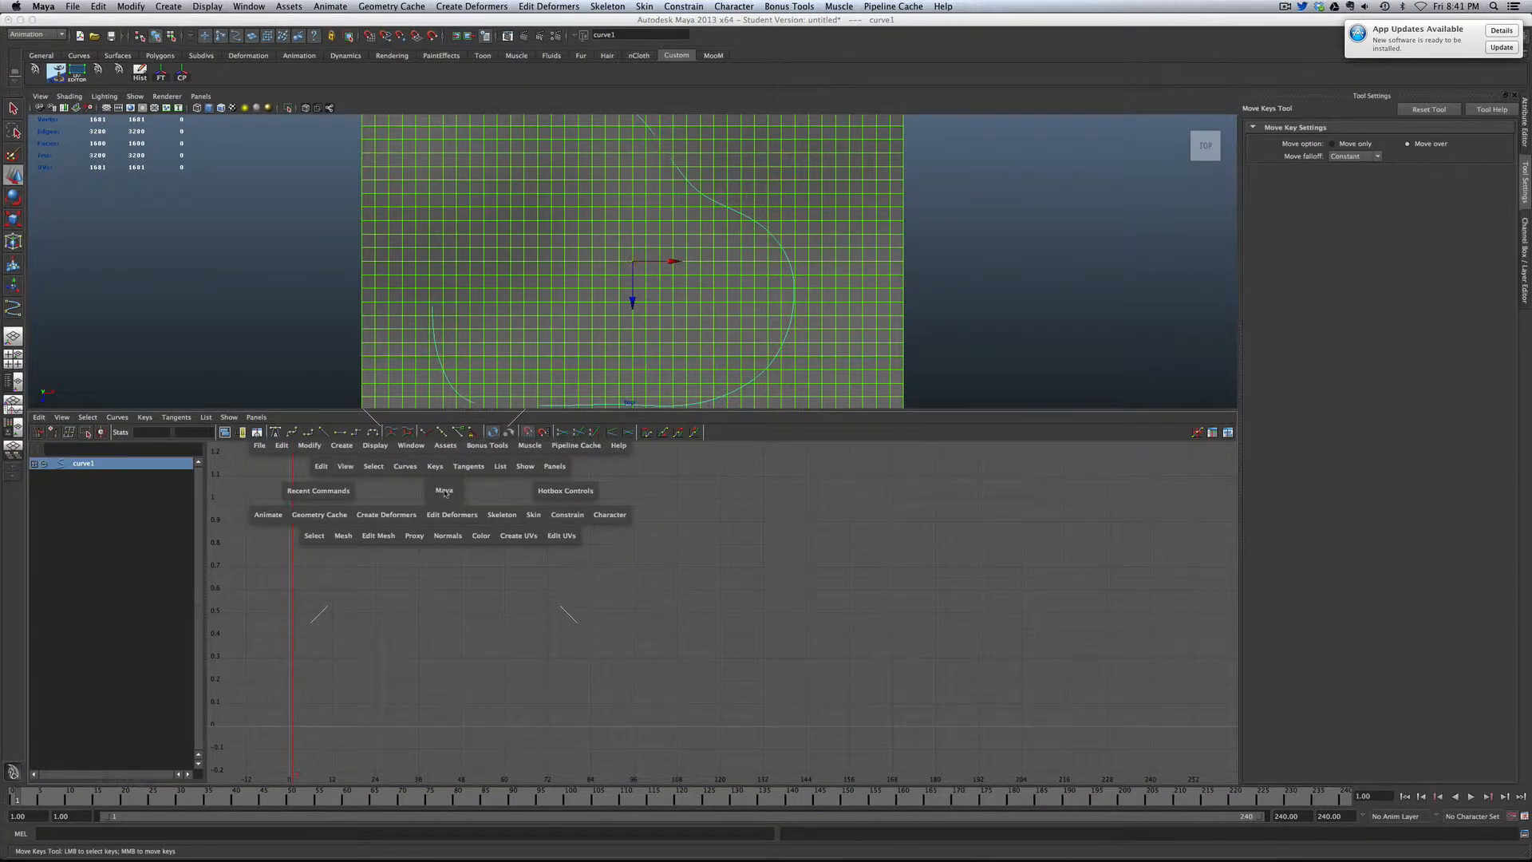
click(445, 489)
key(space)
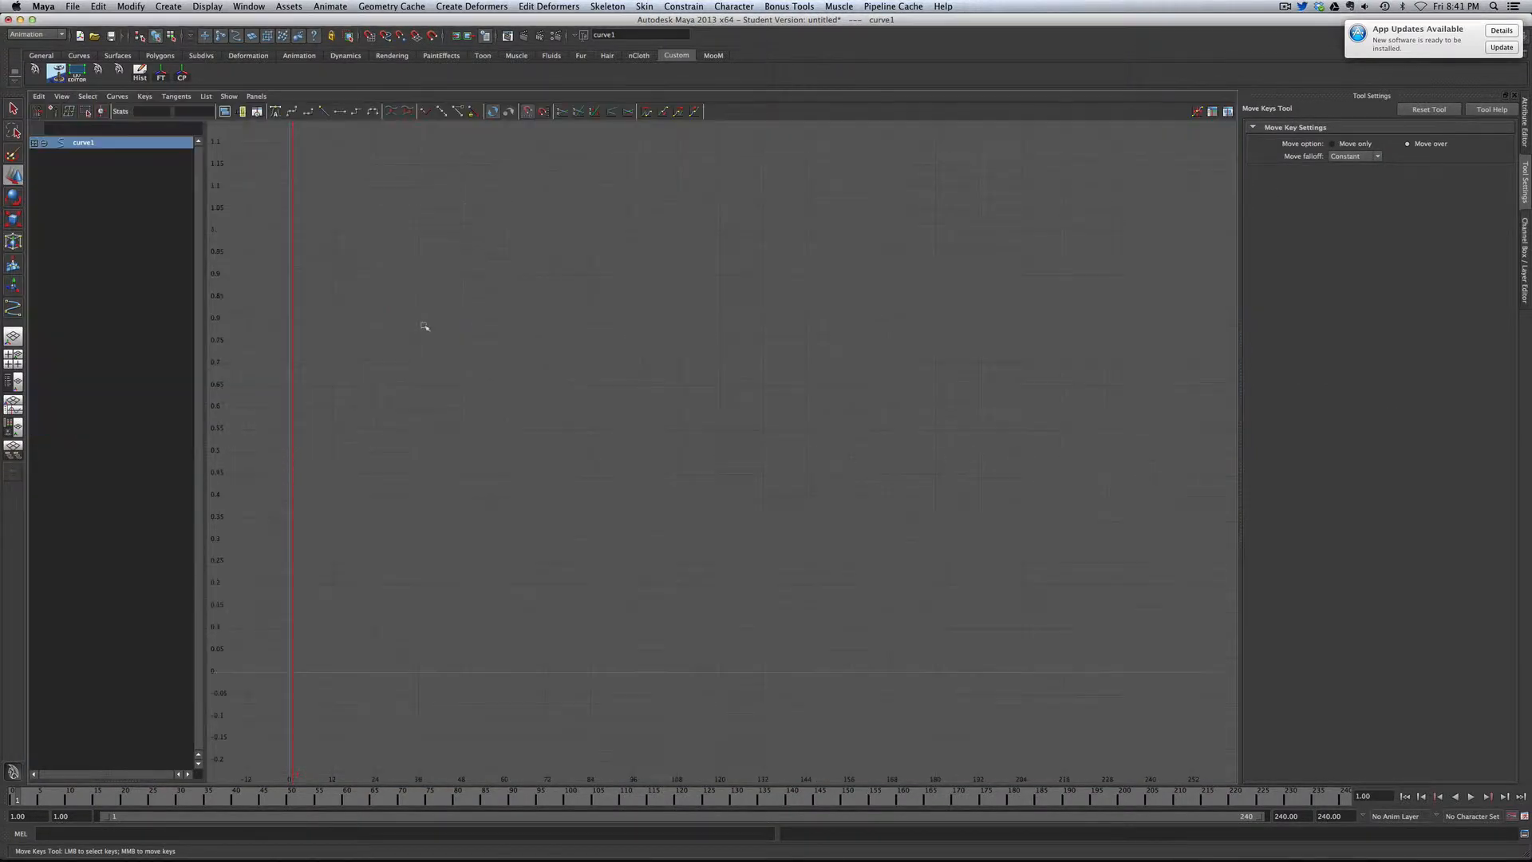
key(space)
key(space)
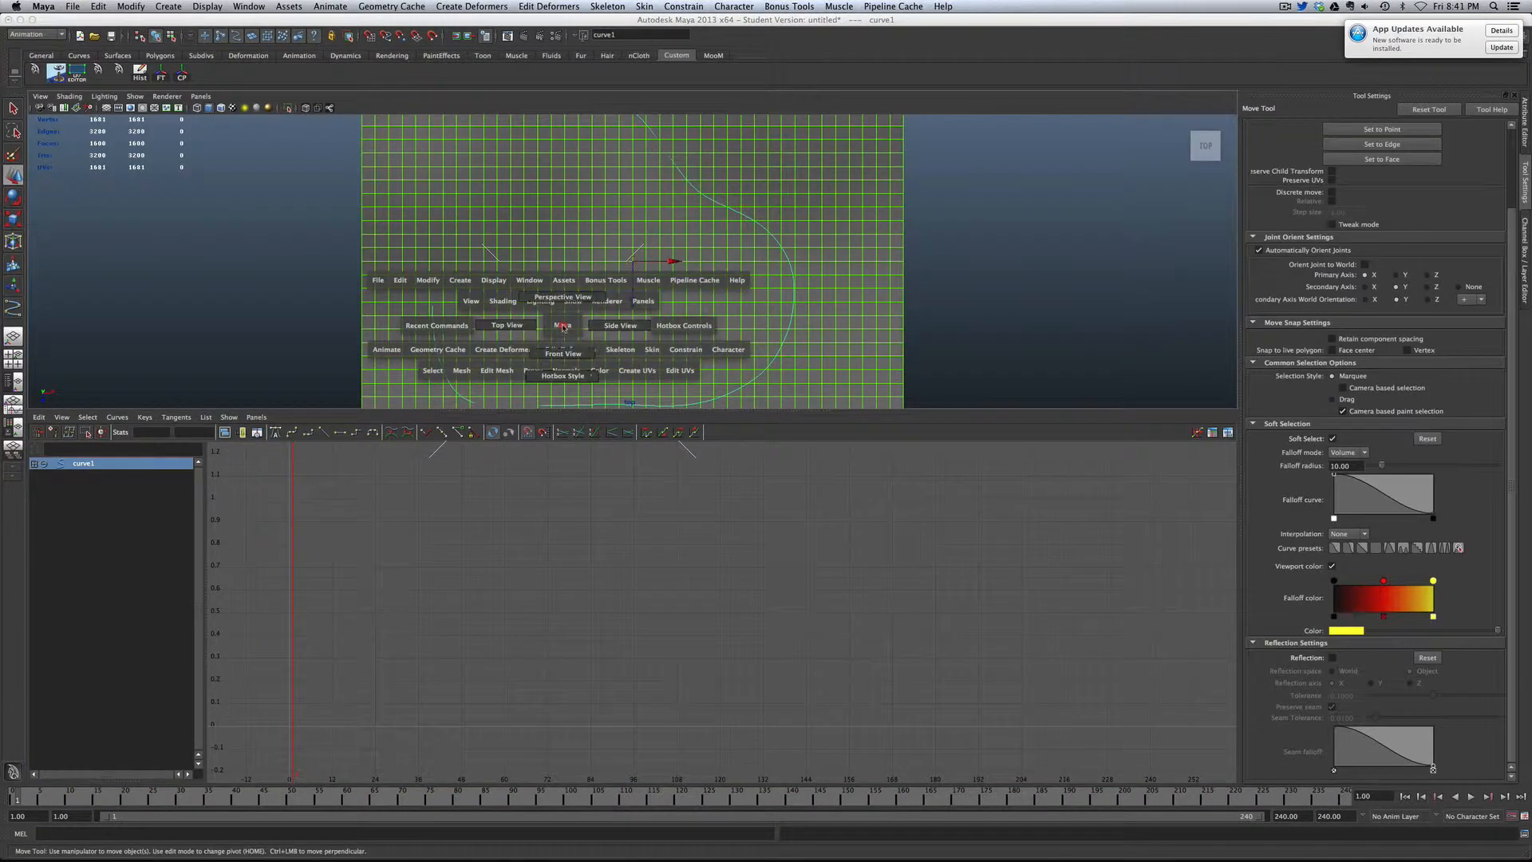
drag(565, 313, 448, 256)
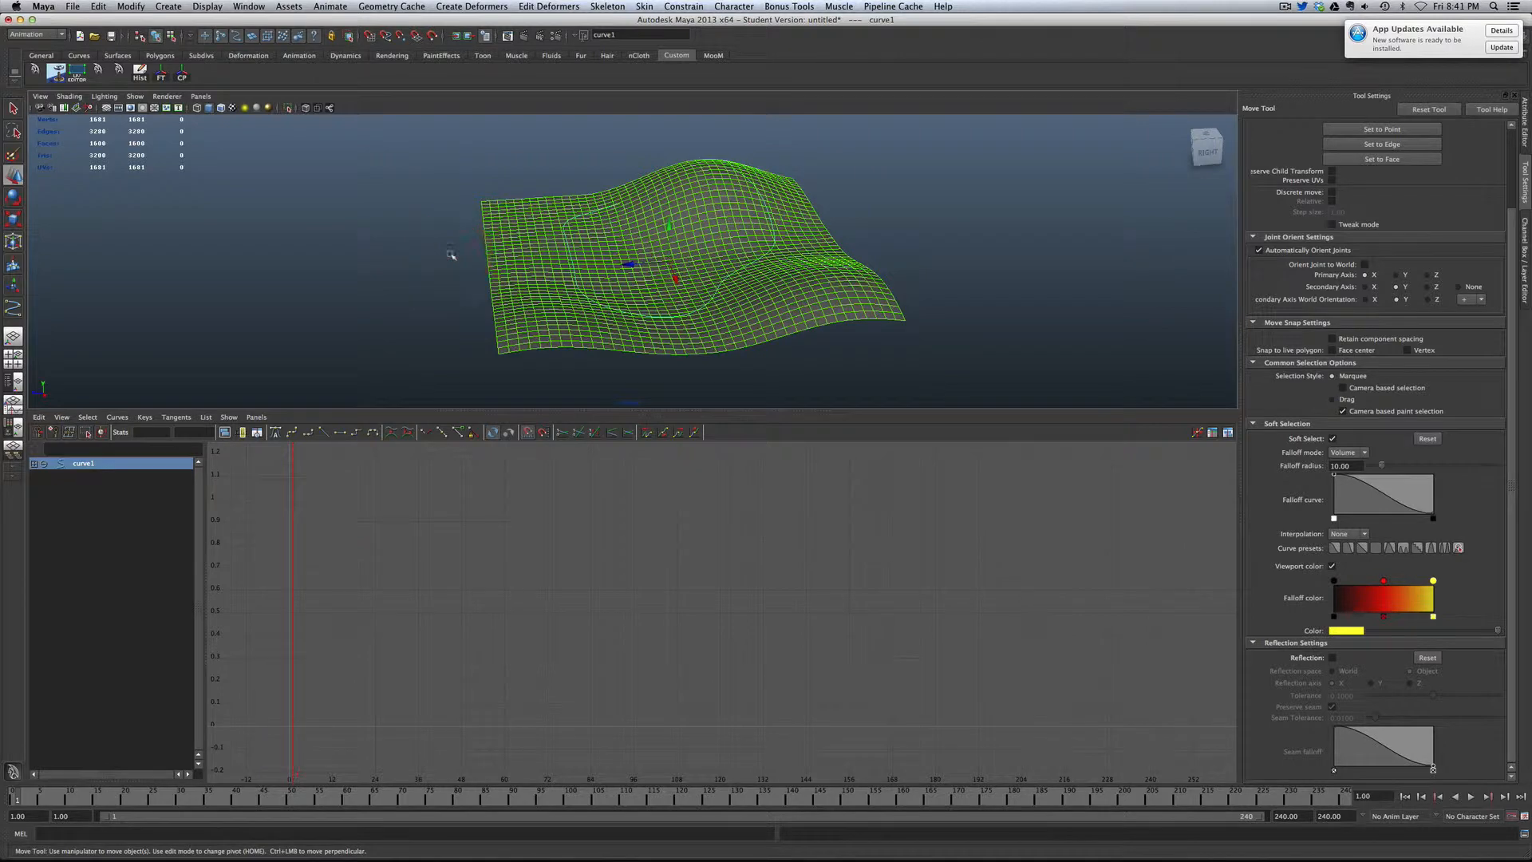
key(space)
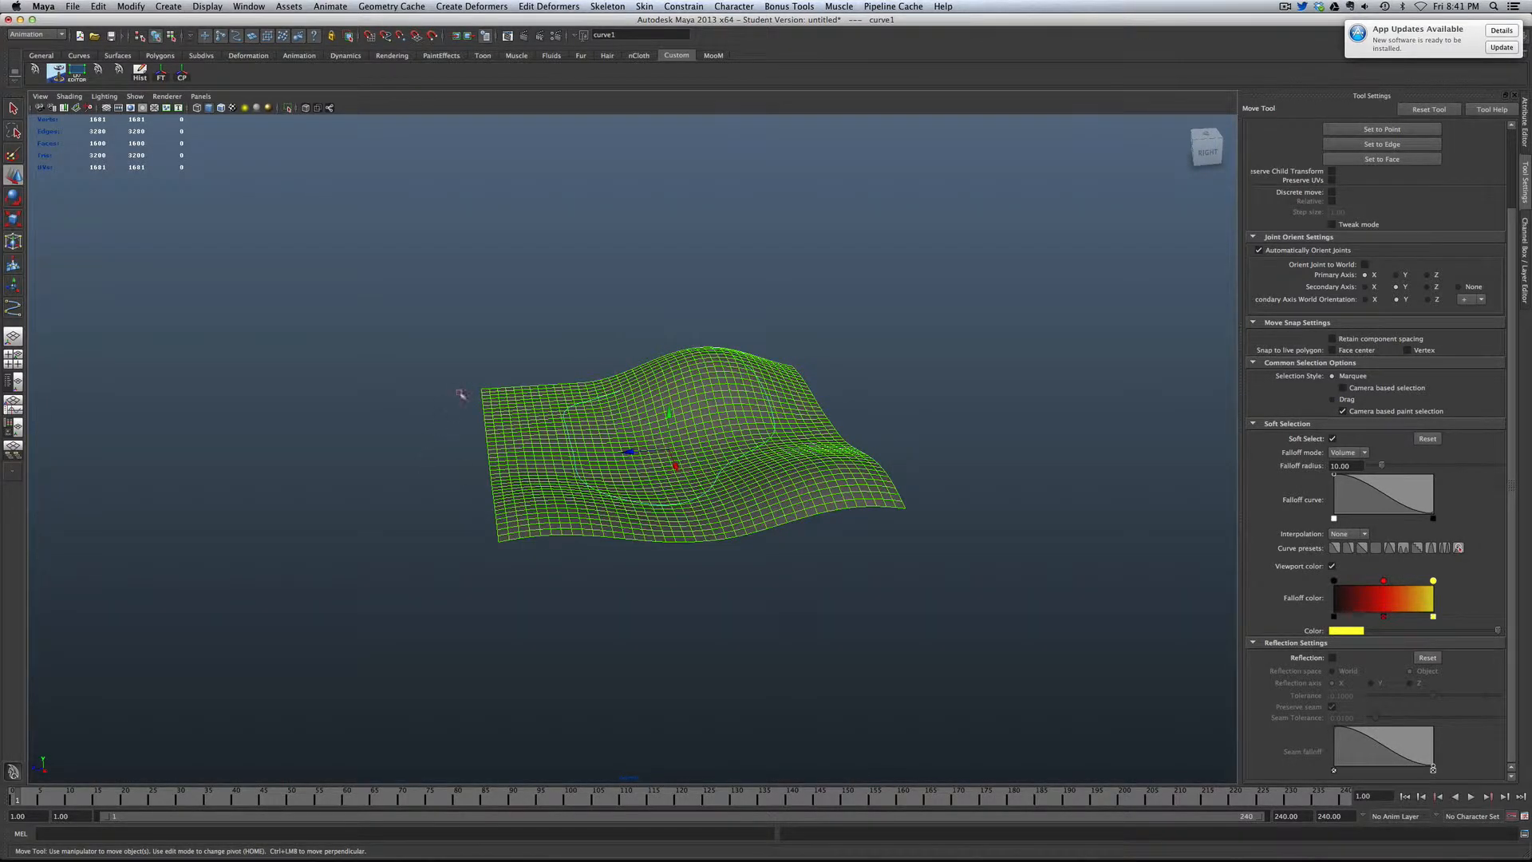
click(458, 393)
click(513, 417)
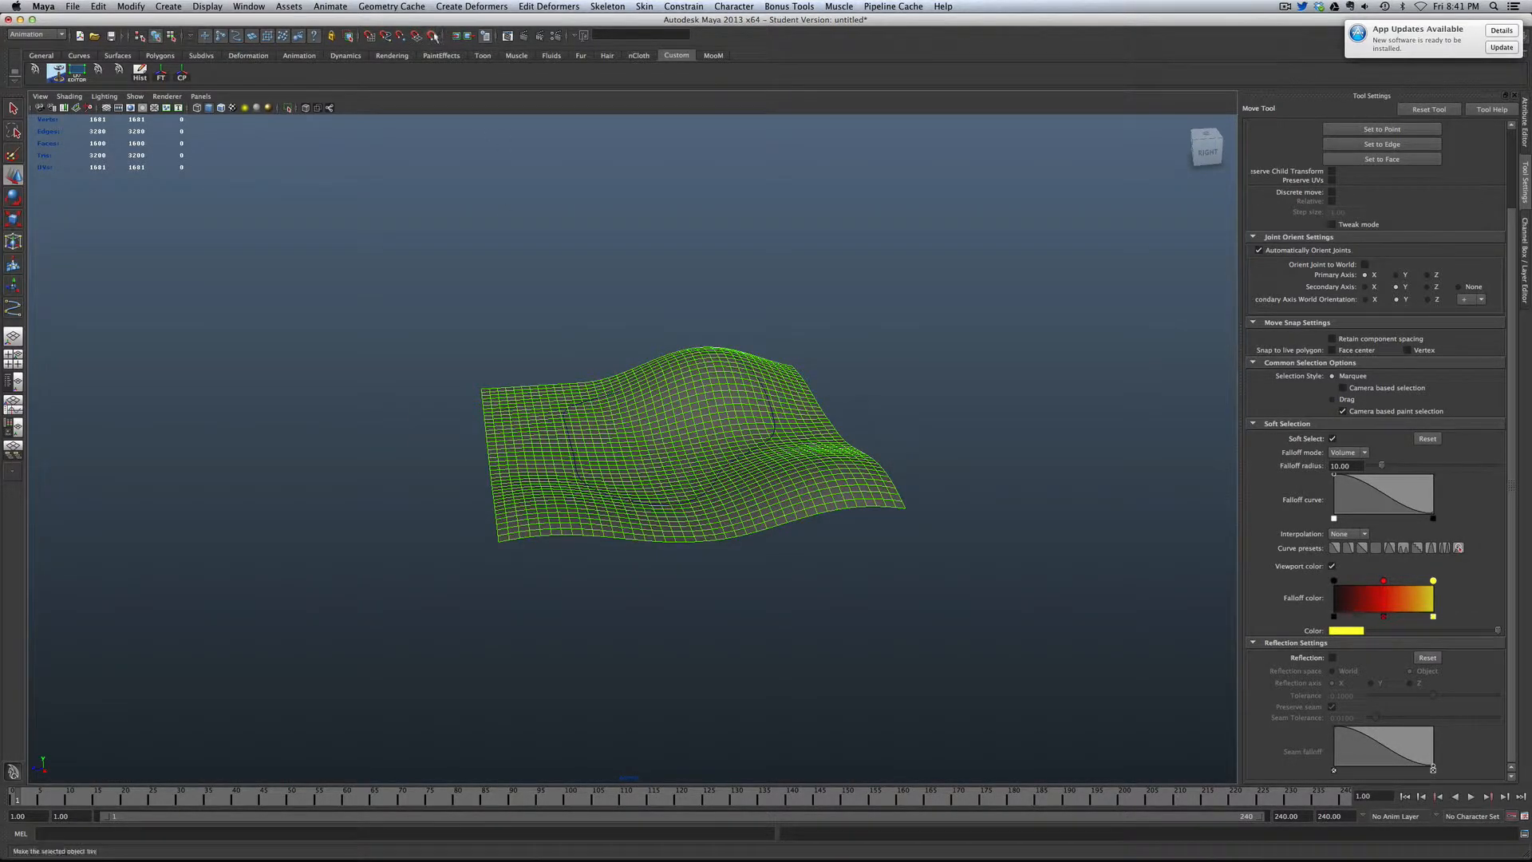
click(432, 36)
click(500, 415)
scroll(587, 435, up, 5)
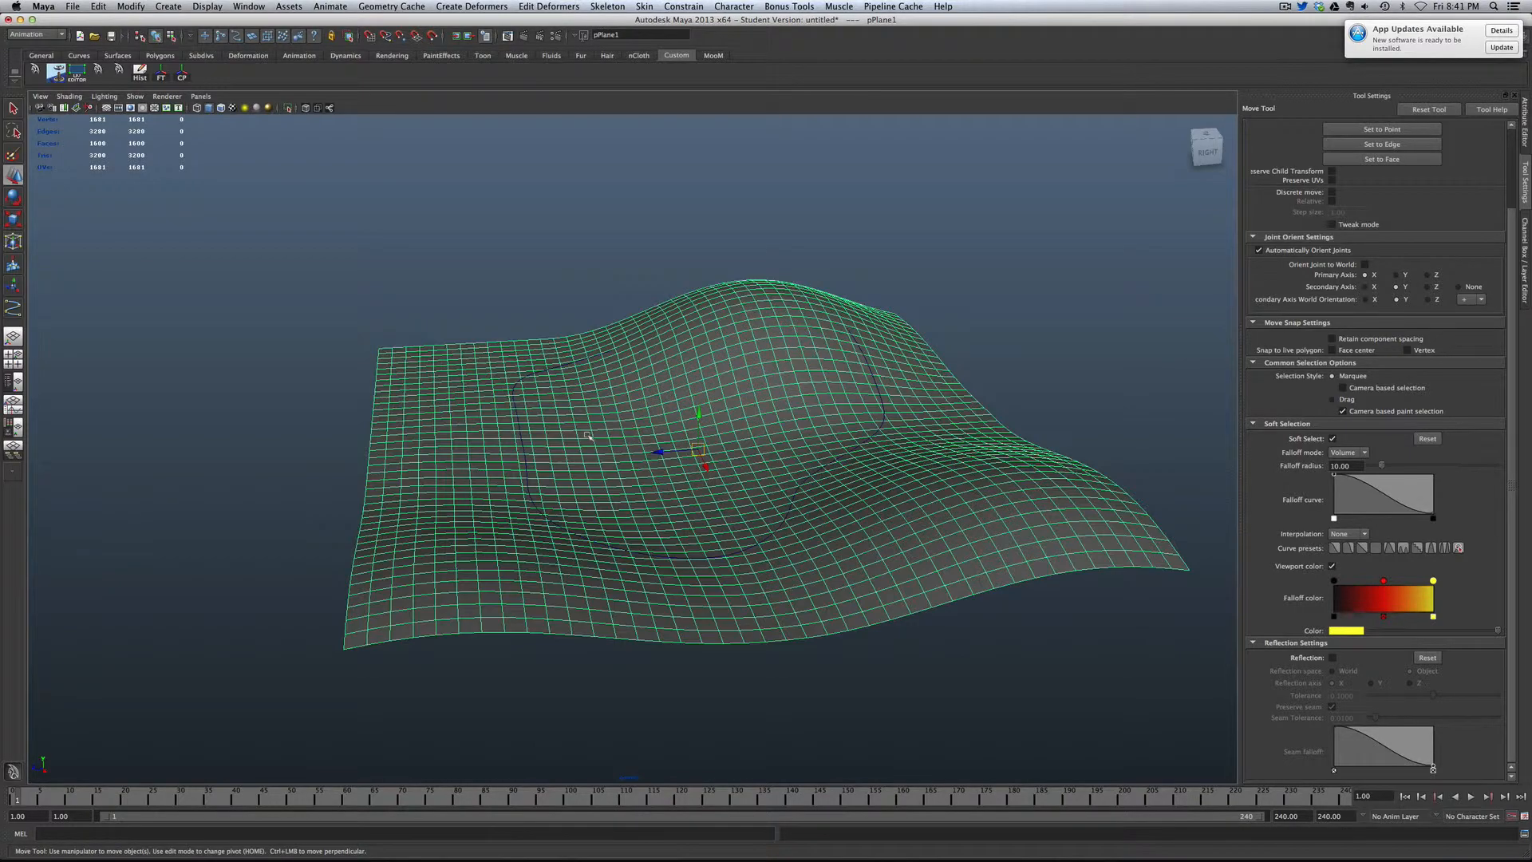
Step: Examine how the curve follows the terrain's hills and dips, with the terrain deselected and displayed smooth shaded
mouse_move(620, 468)
alt+mouse_down()
mouse_move(630, 415)
mouse_move(642, 463)
alt+mouse_up()
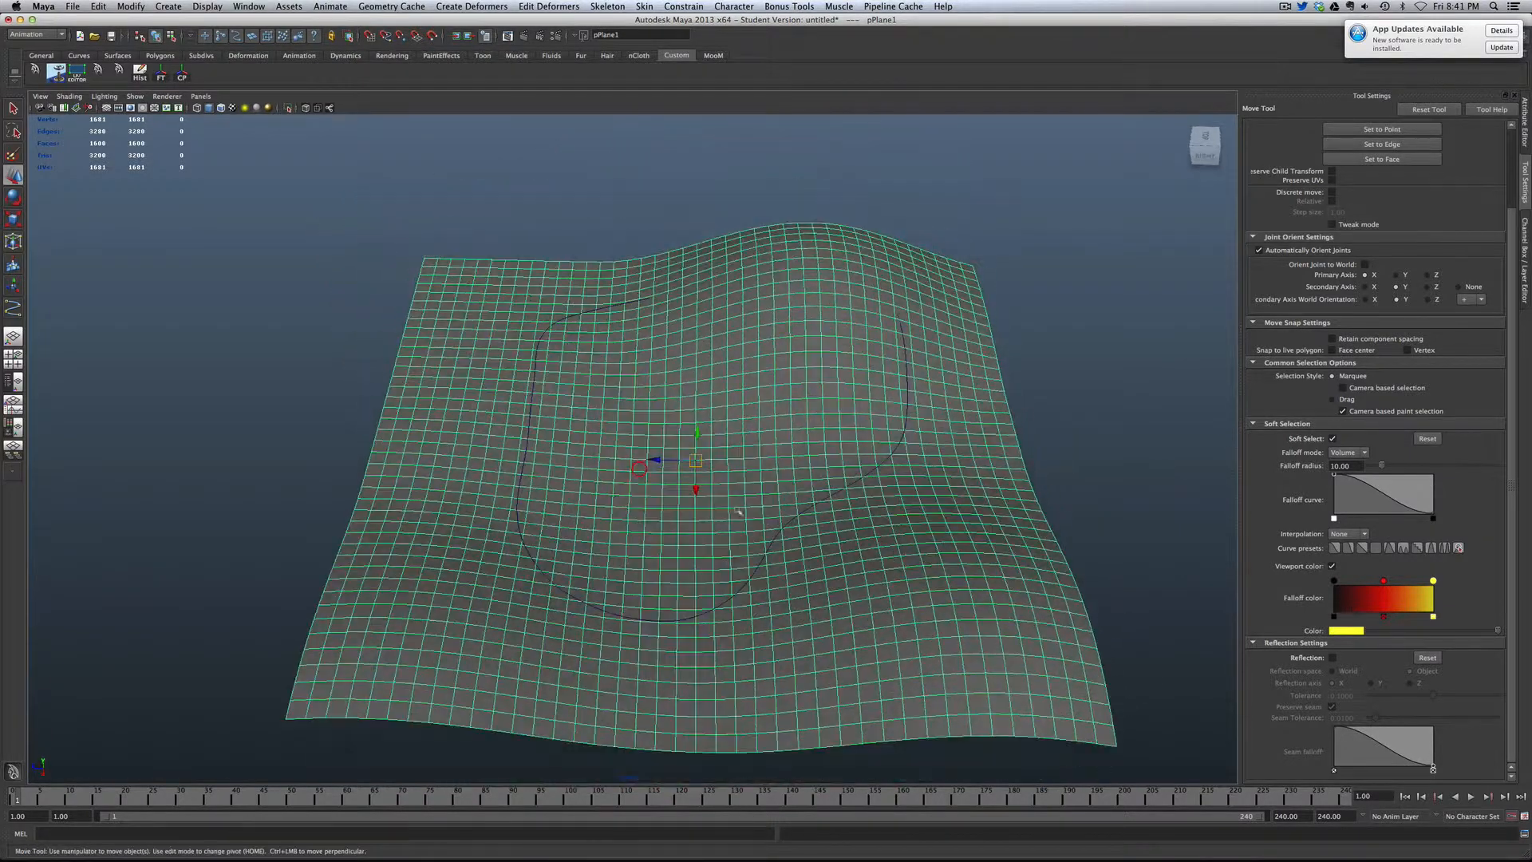
click(774, 537)
click(780, 540)
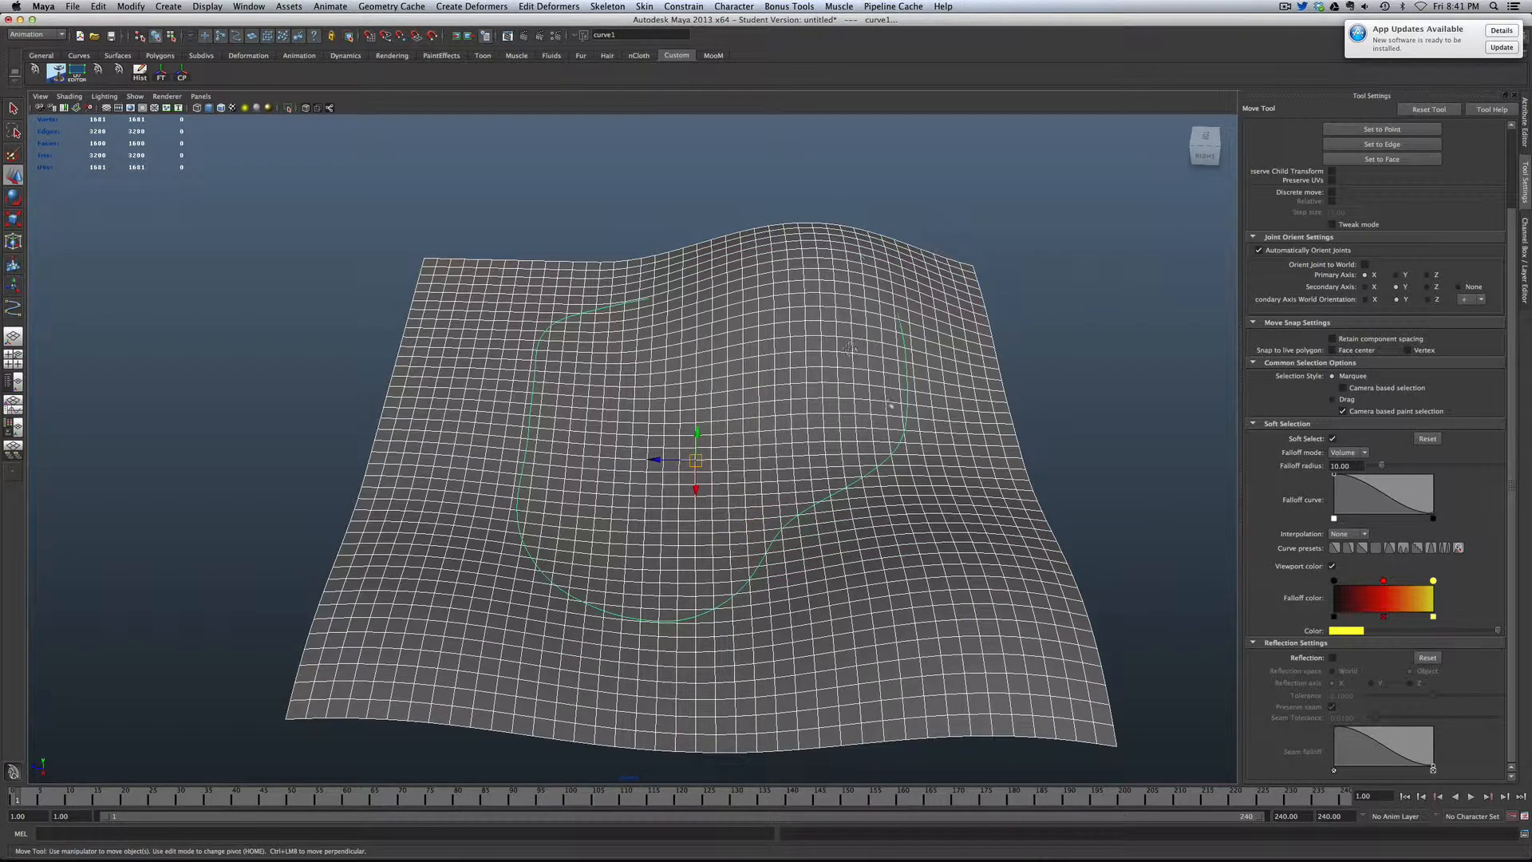
alt+drag(634, 397, 780, 374)
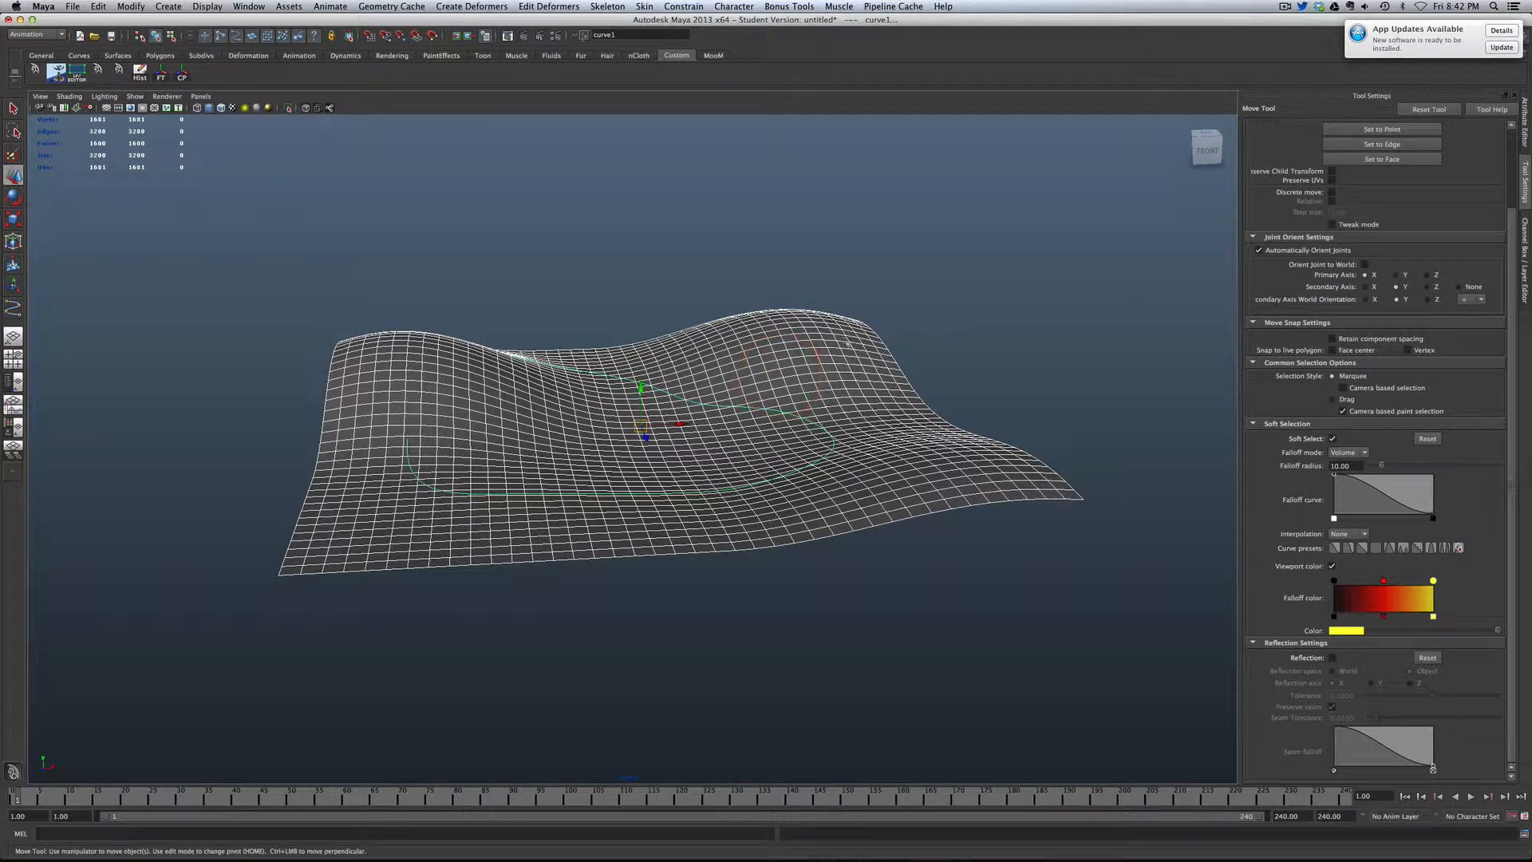
click(845, 342)
key(5)
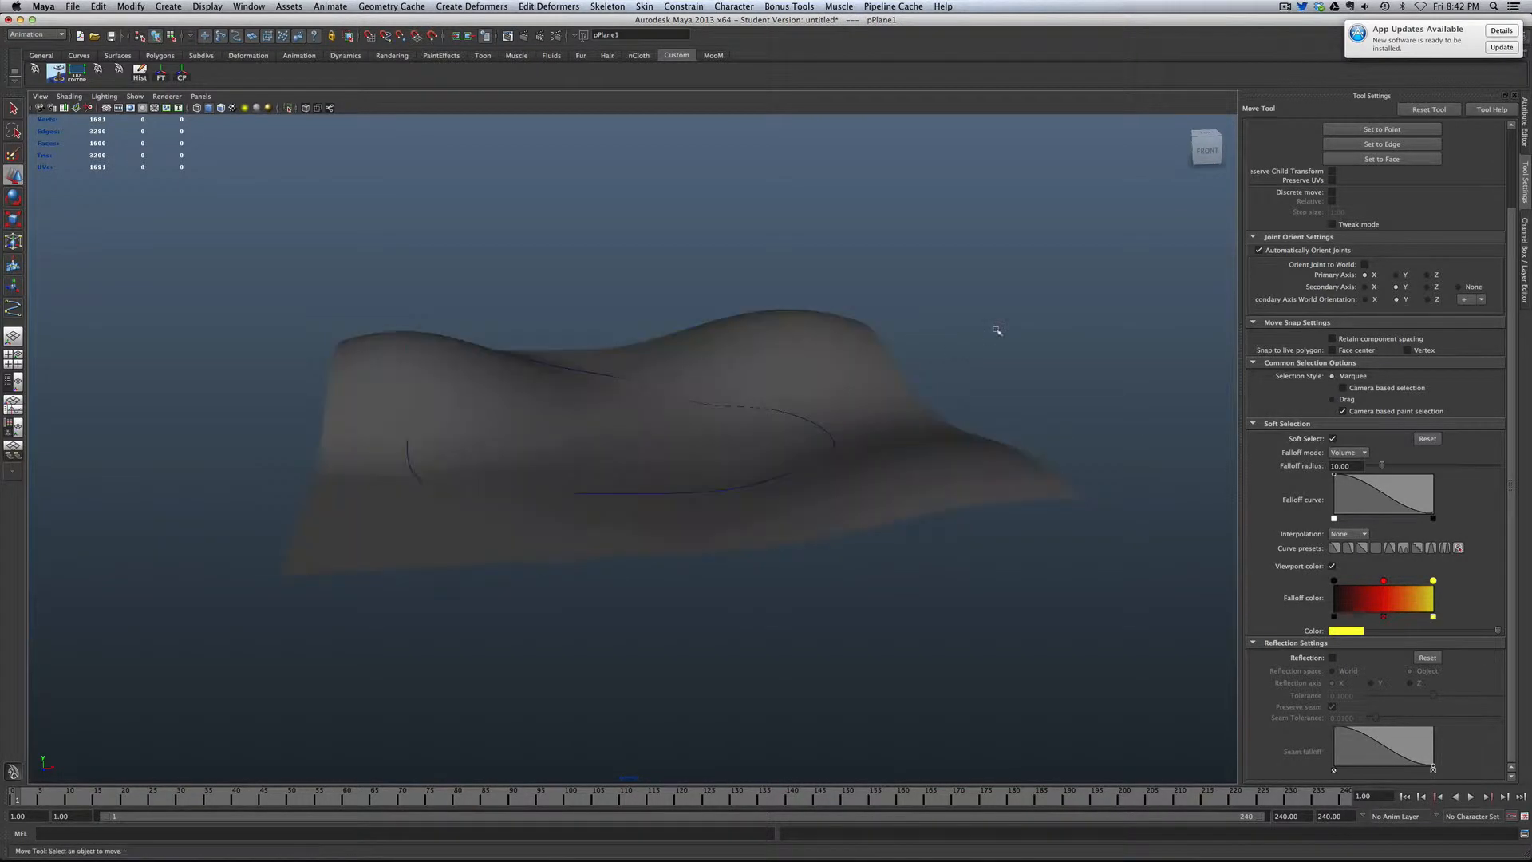
click(996, 328)
alt+drag(719, 422, 694, 484)
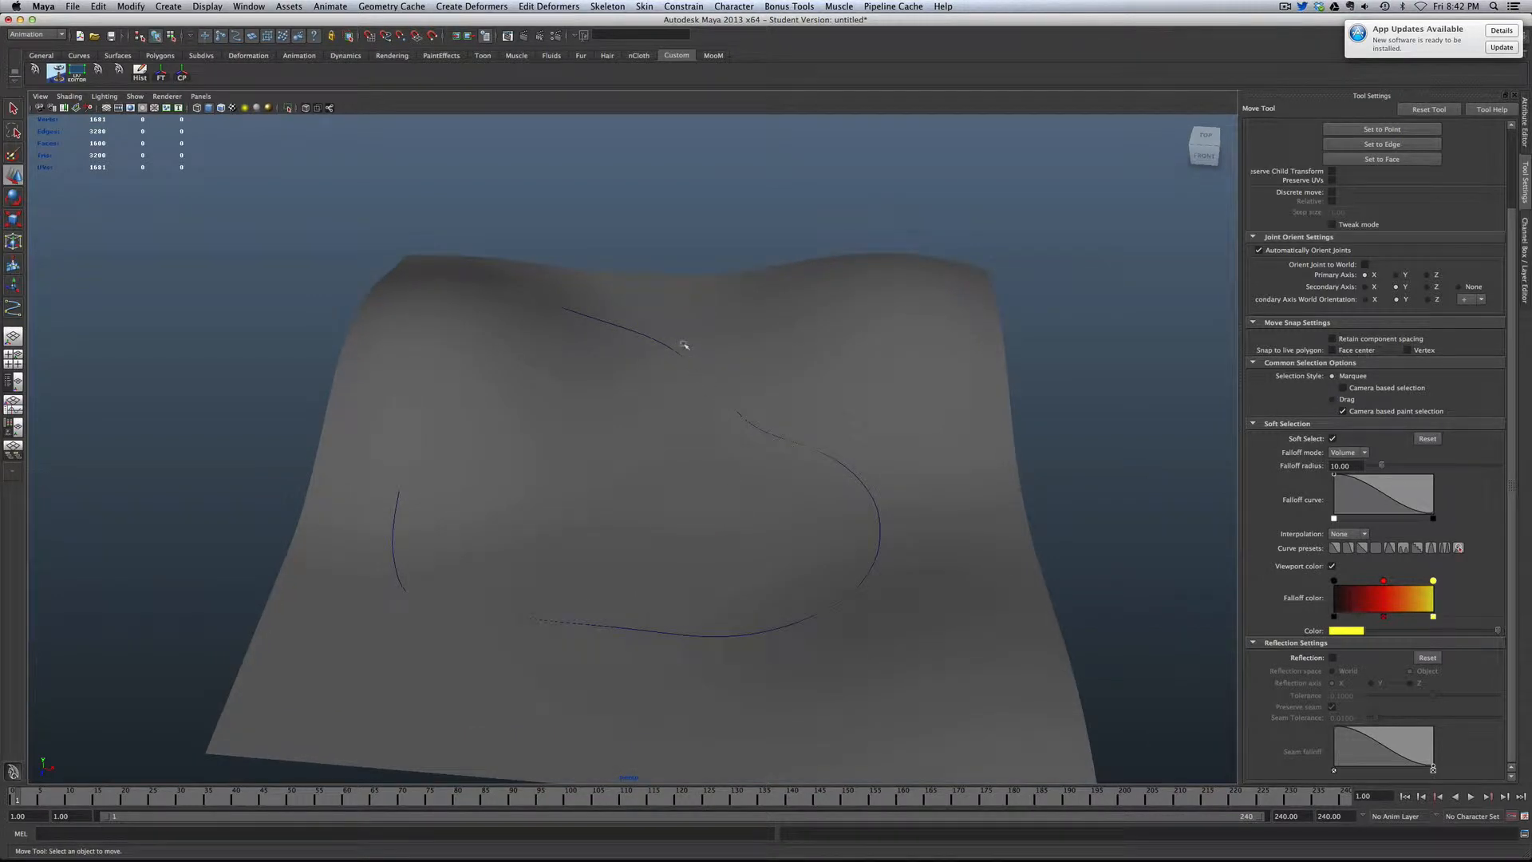
Step: Exclude surfaces from selection and switch the curve to control vertex mode, isolating it temporarily from the terrain
click(253, 38)
click(658, 388)
right_drag(716, 373, 660, 342)
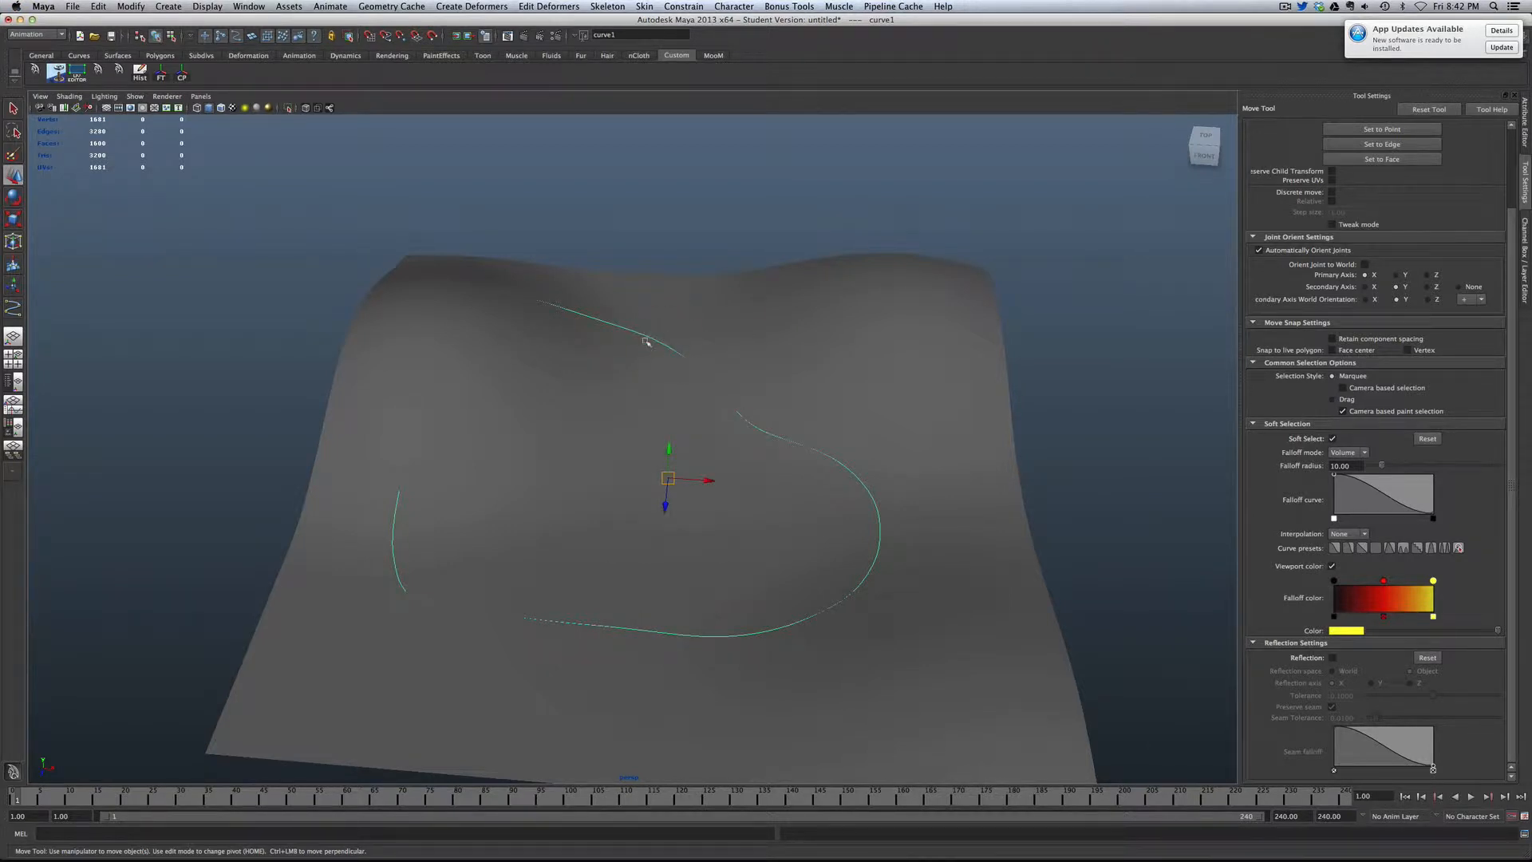
click(288, 108)
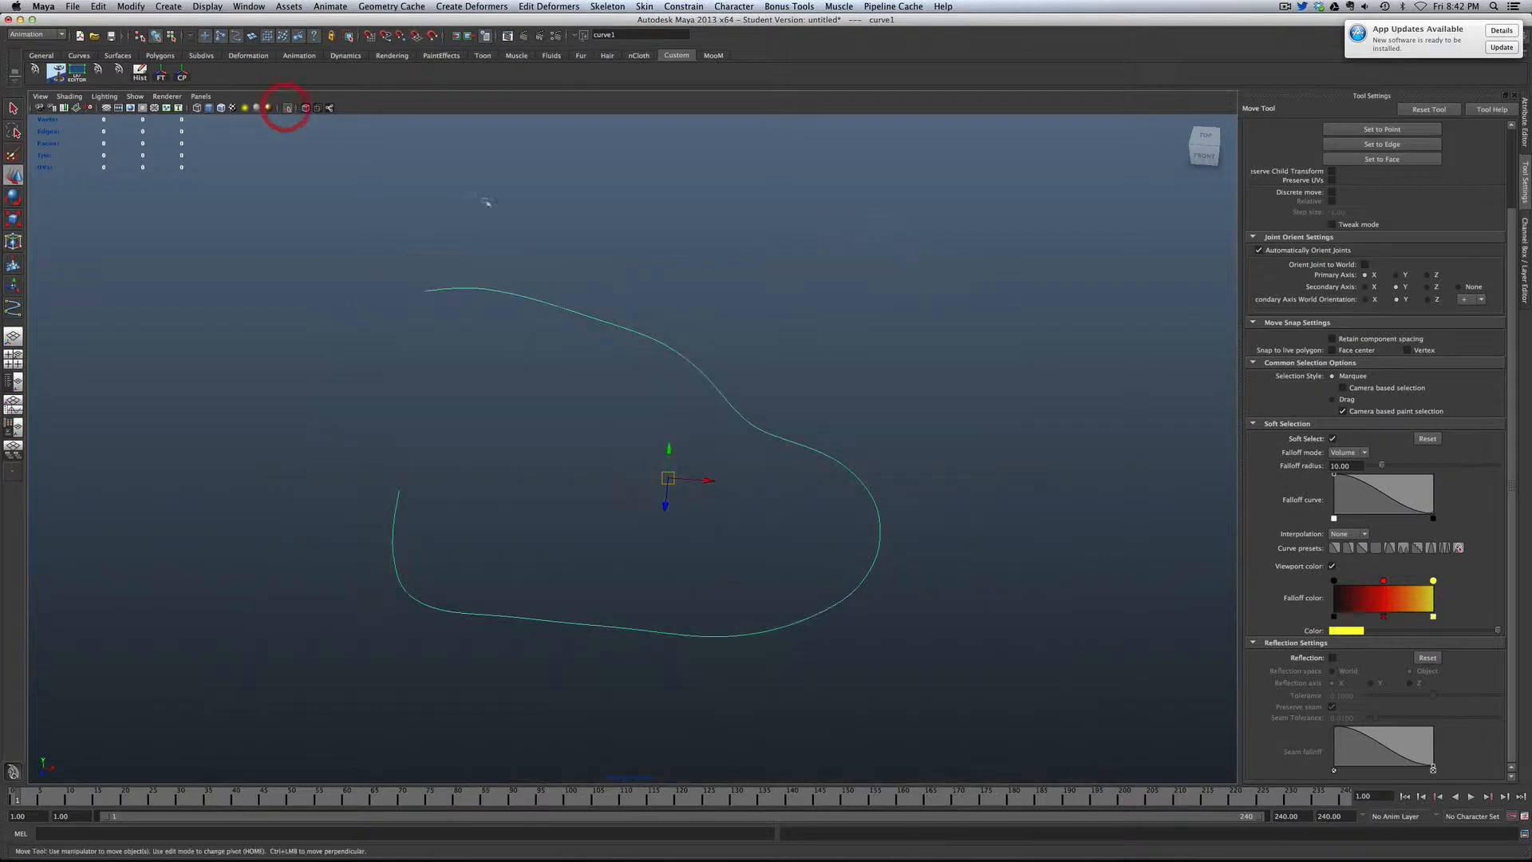
right_drag(587, 343, 548, 343)
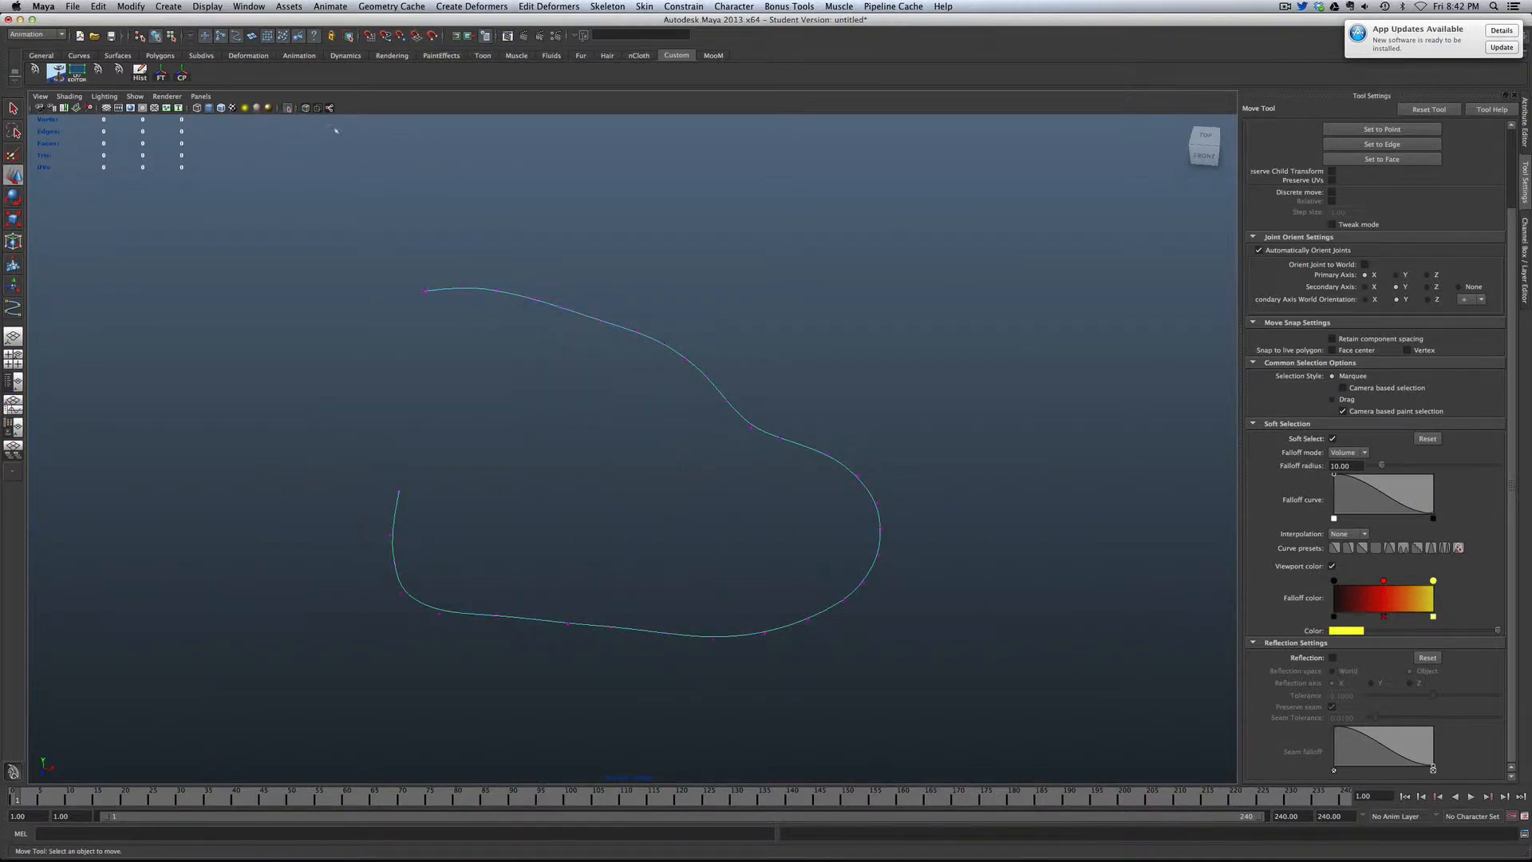
click(287, 108)
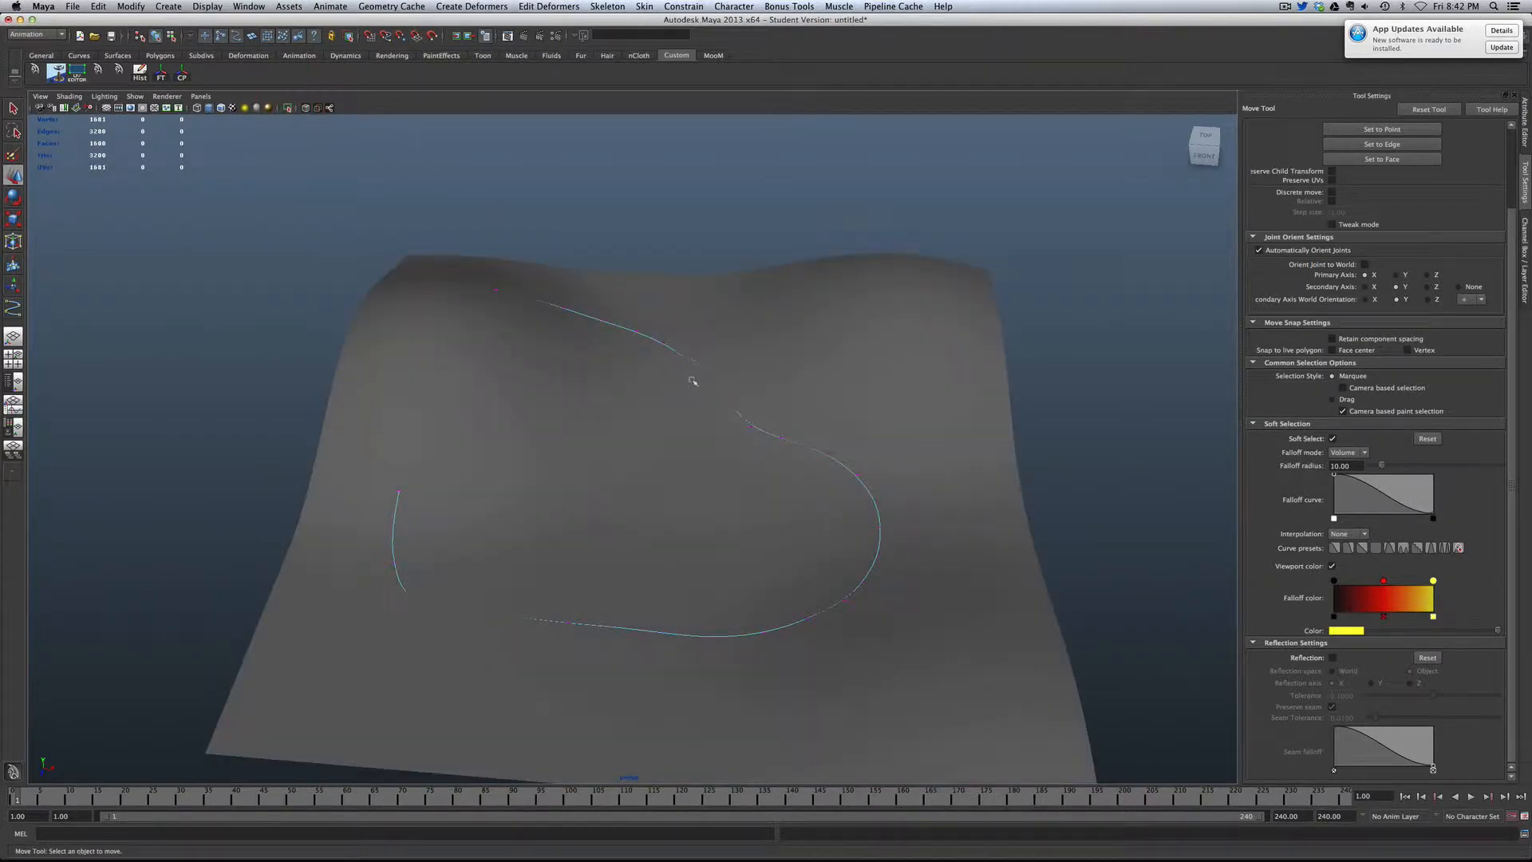
Step: Turn off Soft Selection and raise the curve's CVs 9–10 at the back bend and 27–28 at the front-left bend slightly above the terrain
drag(734, 413, 732, 410)
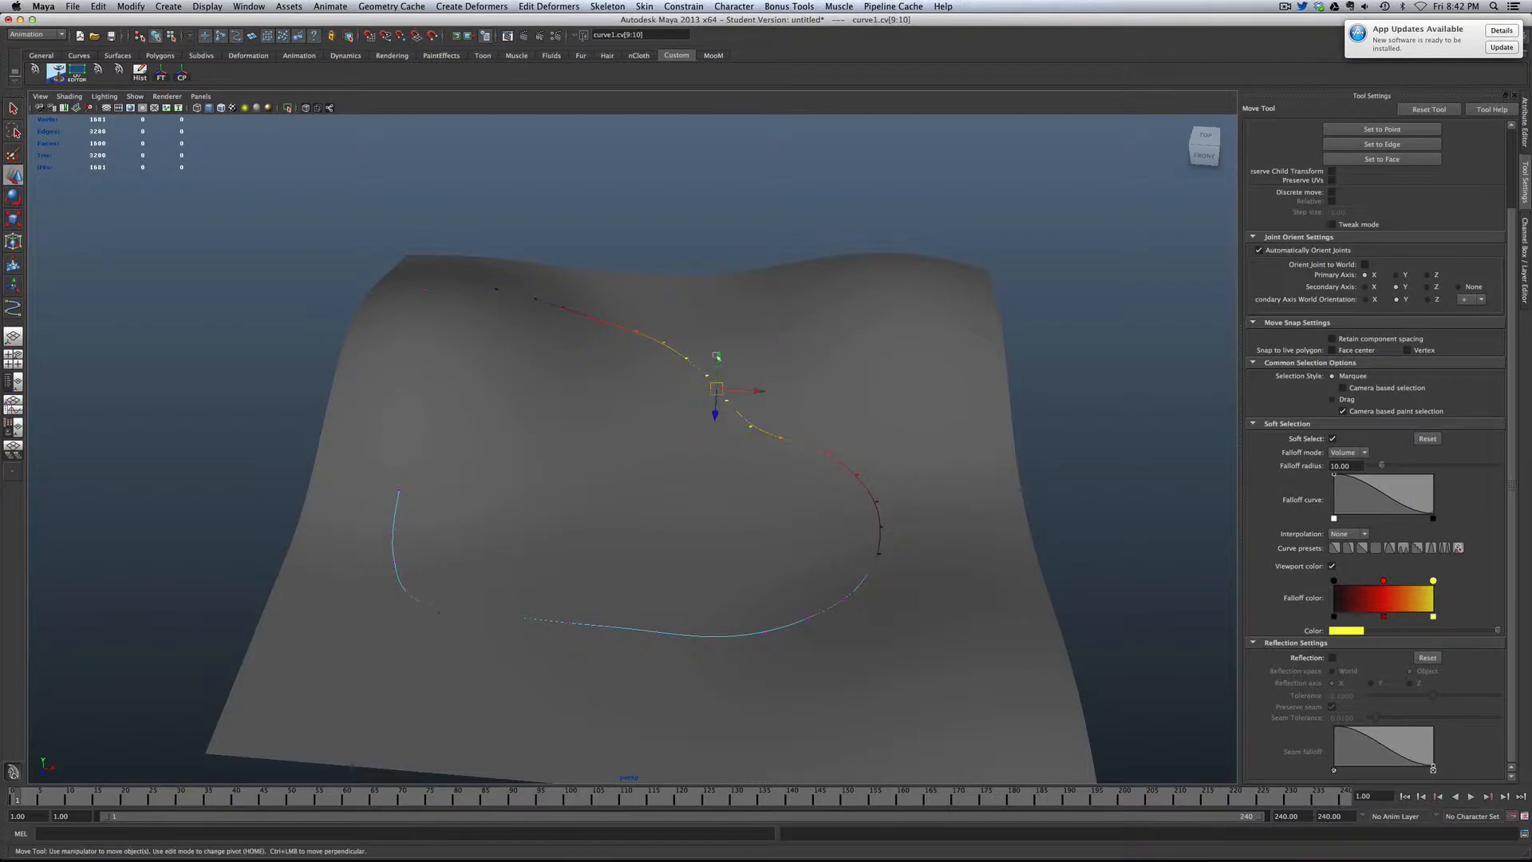
click(1333, 438)
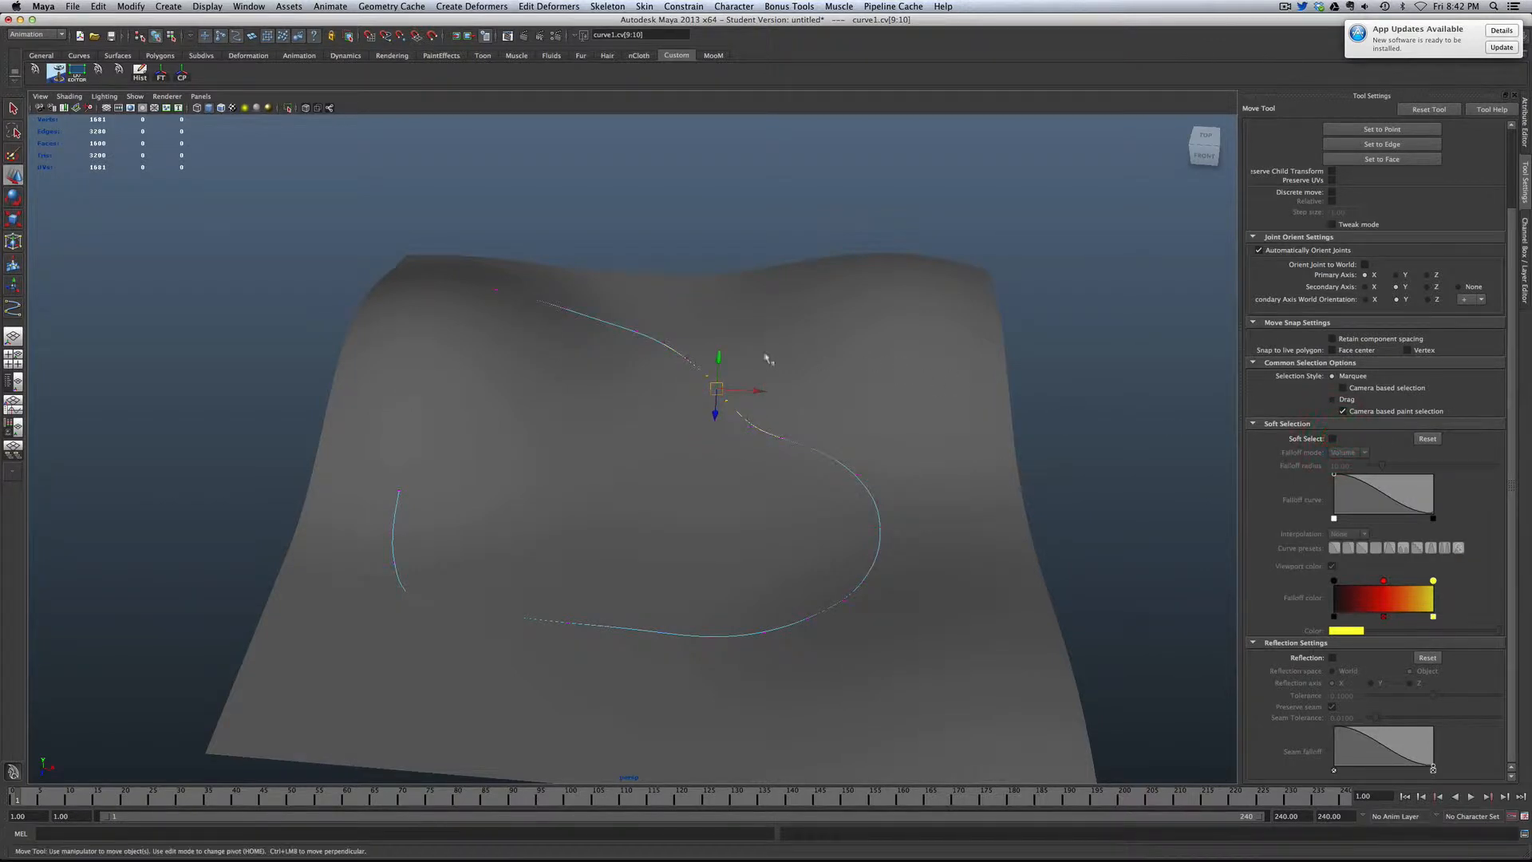
drag(719, 359, 715, 355)
drag(415, 625, 414, 576)
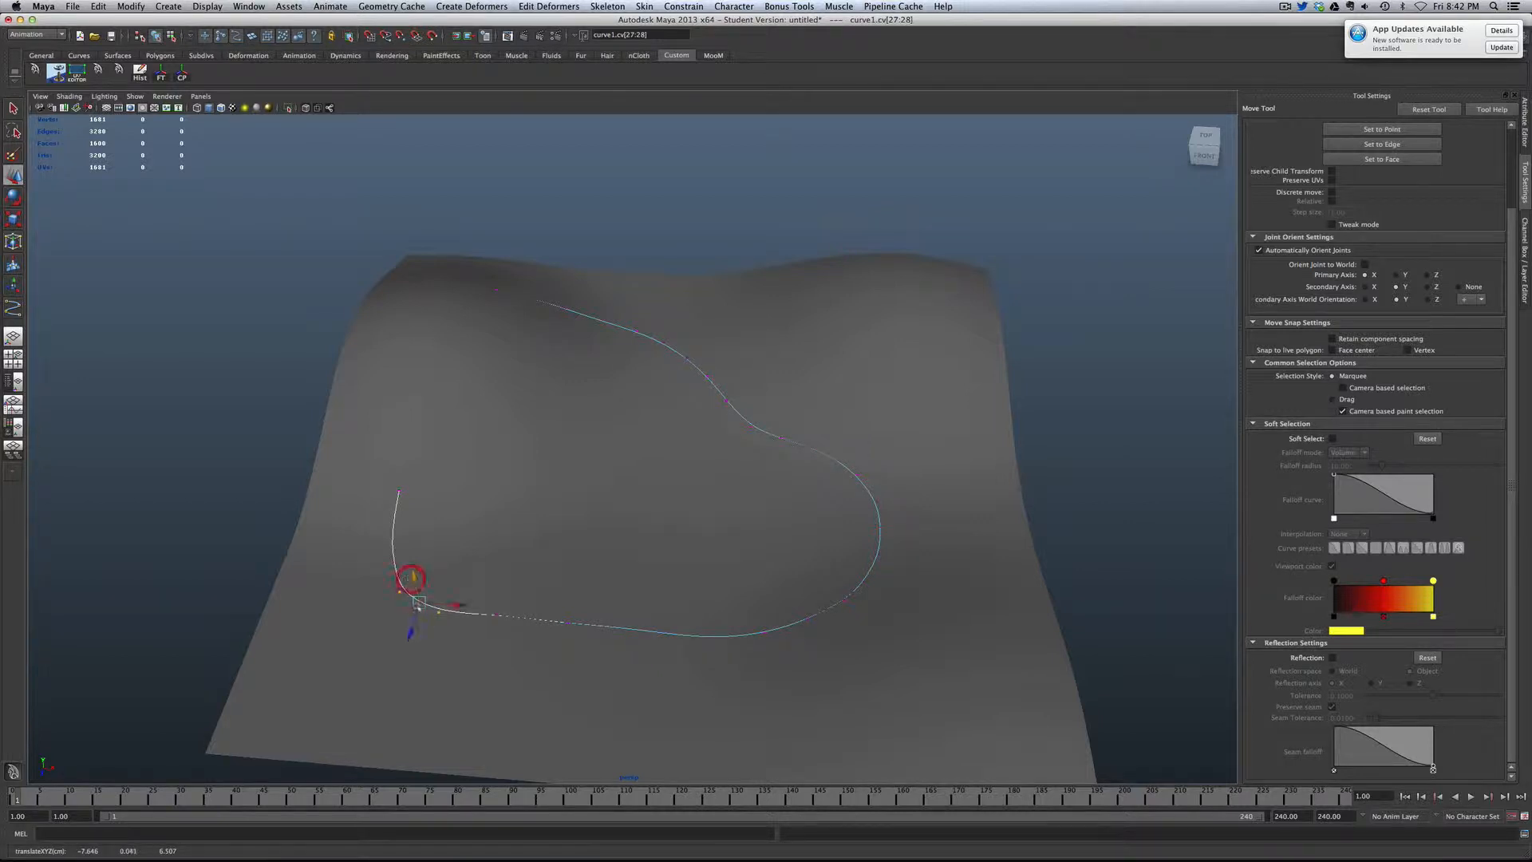
alt+drag(436, 648, 363, 619)
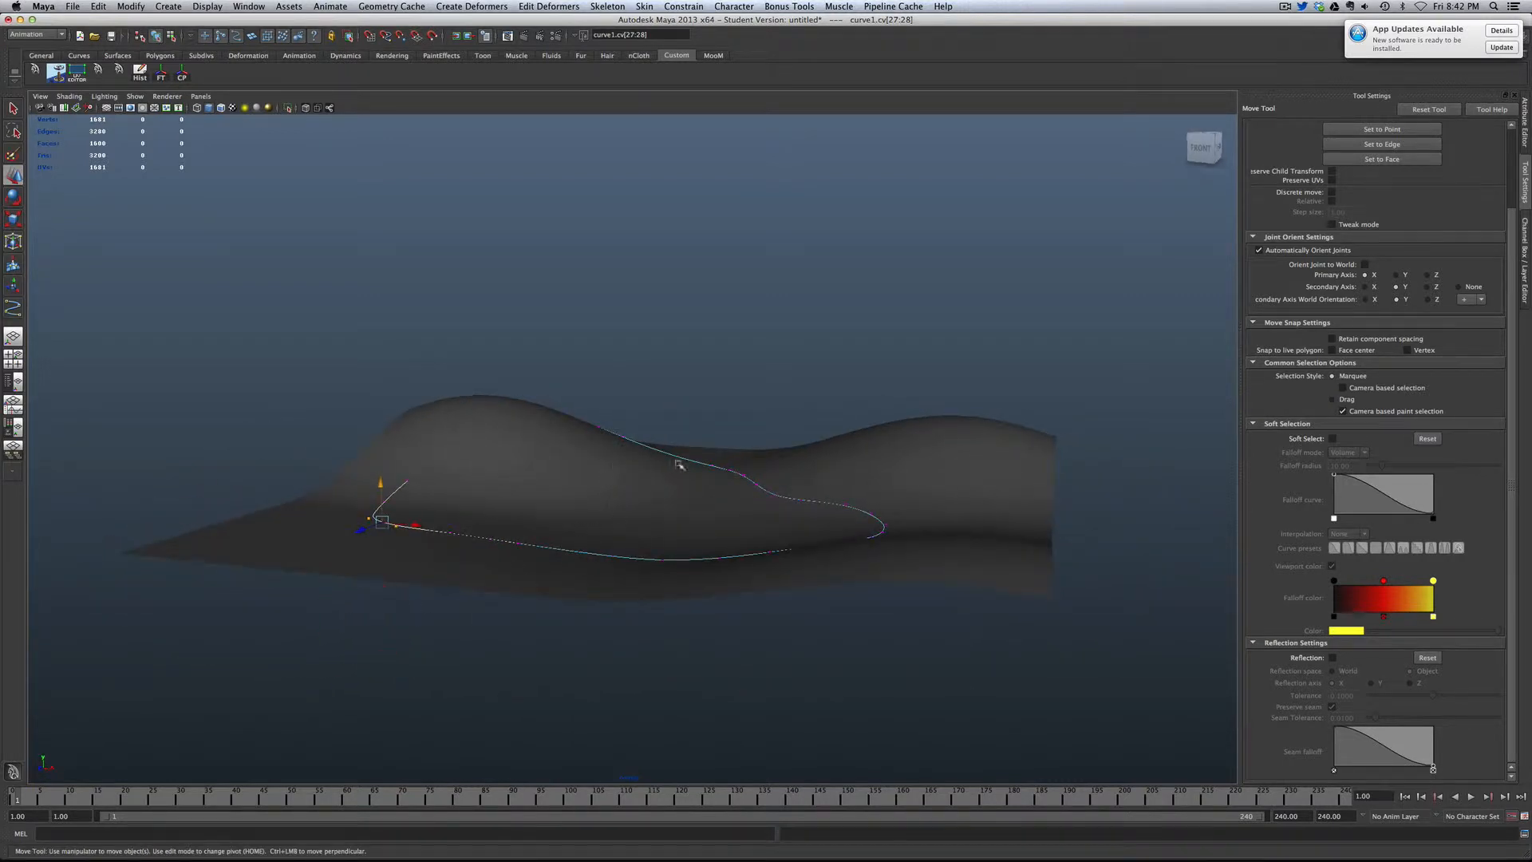
Step: Return to object mode, put the terrain plane in a new display layer, and set that layer to Reference
right_click(711, 482)
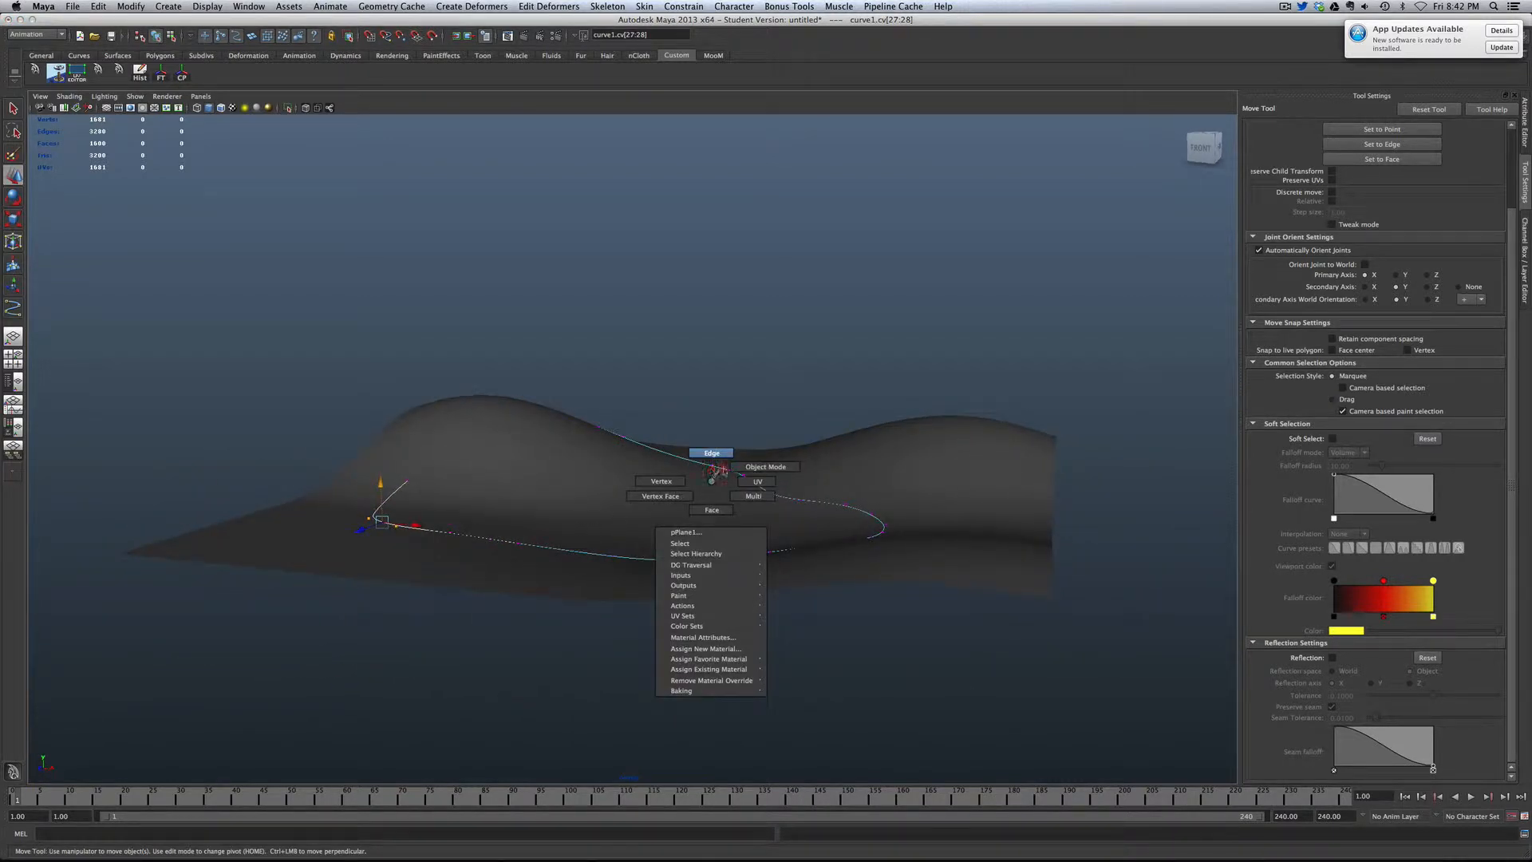
right_drag(716, 471, 738, 464)
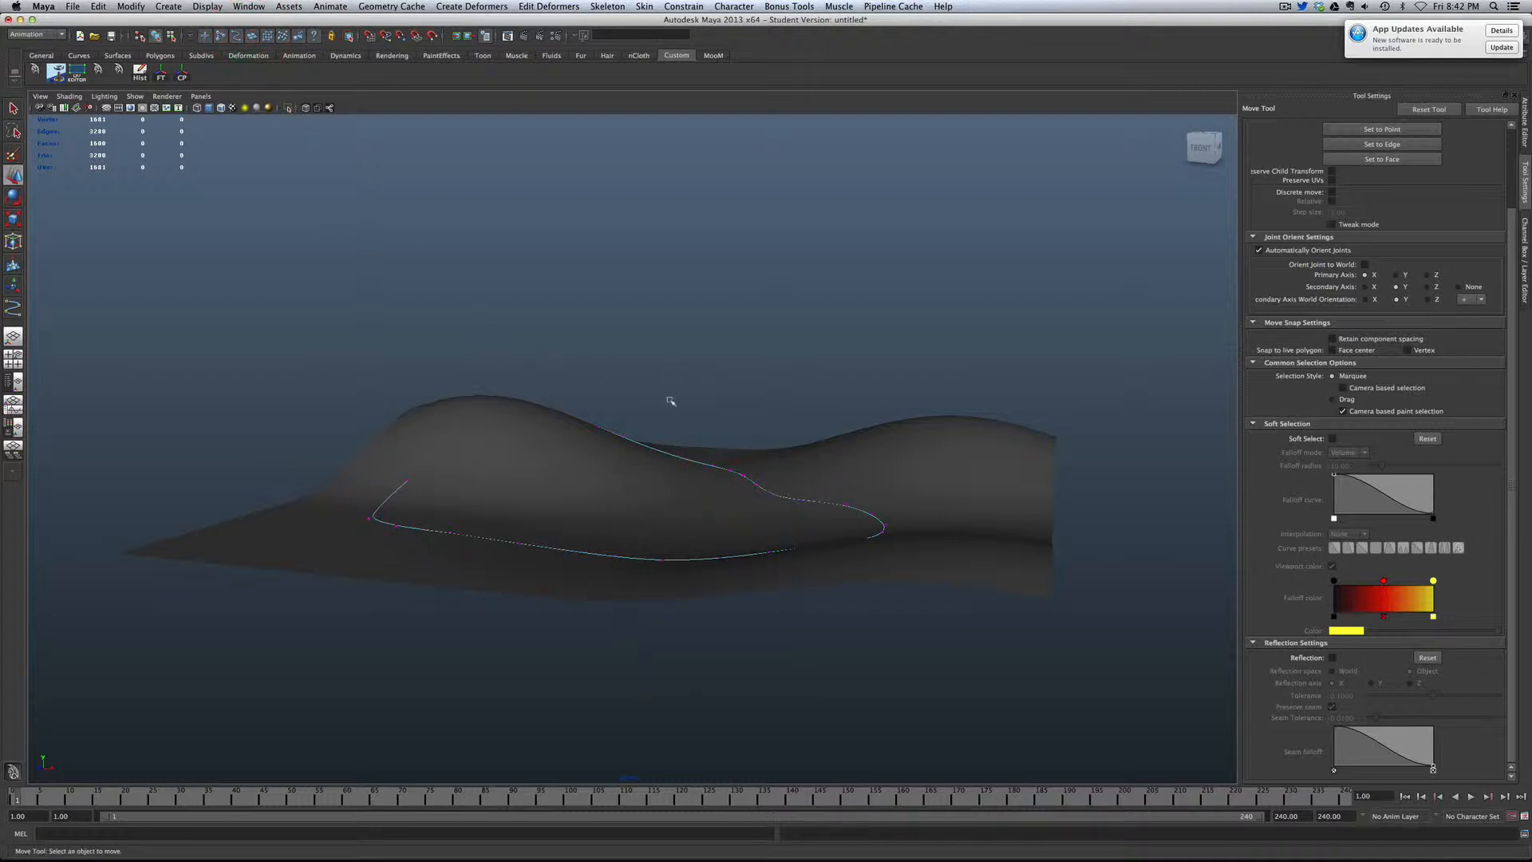
click(834, 466)
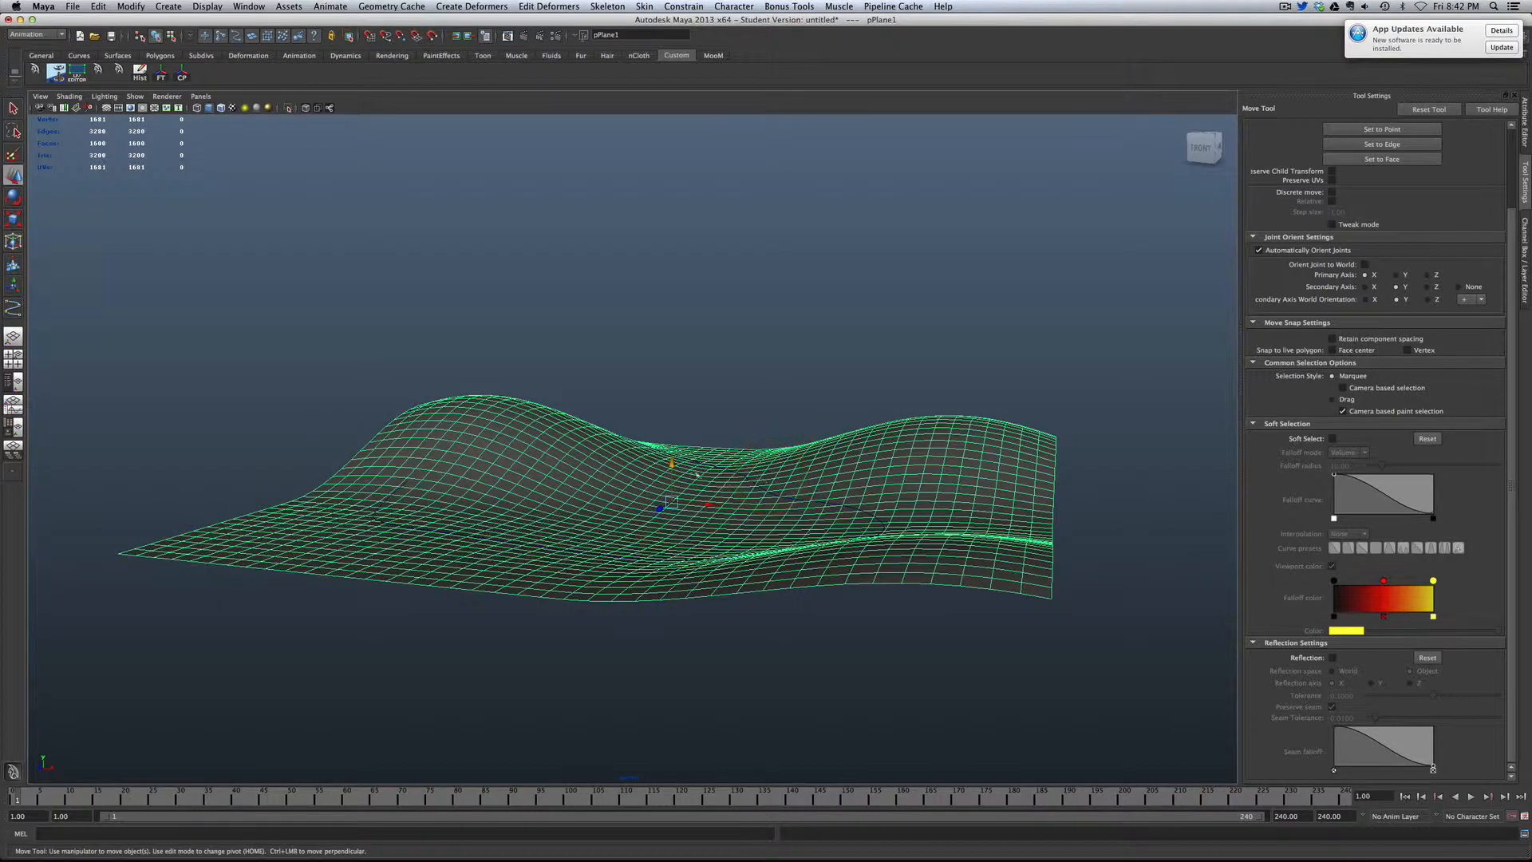
alt+drag(644, 465, 1112, 447)
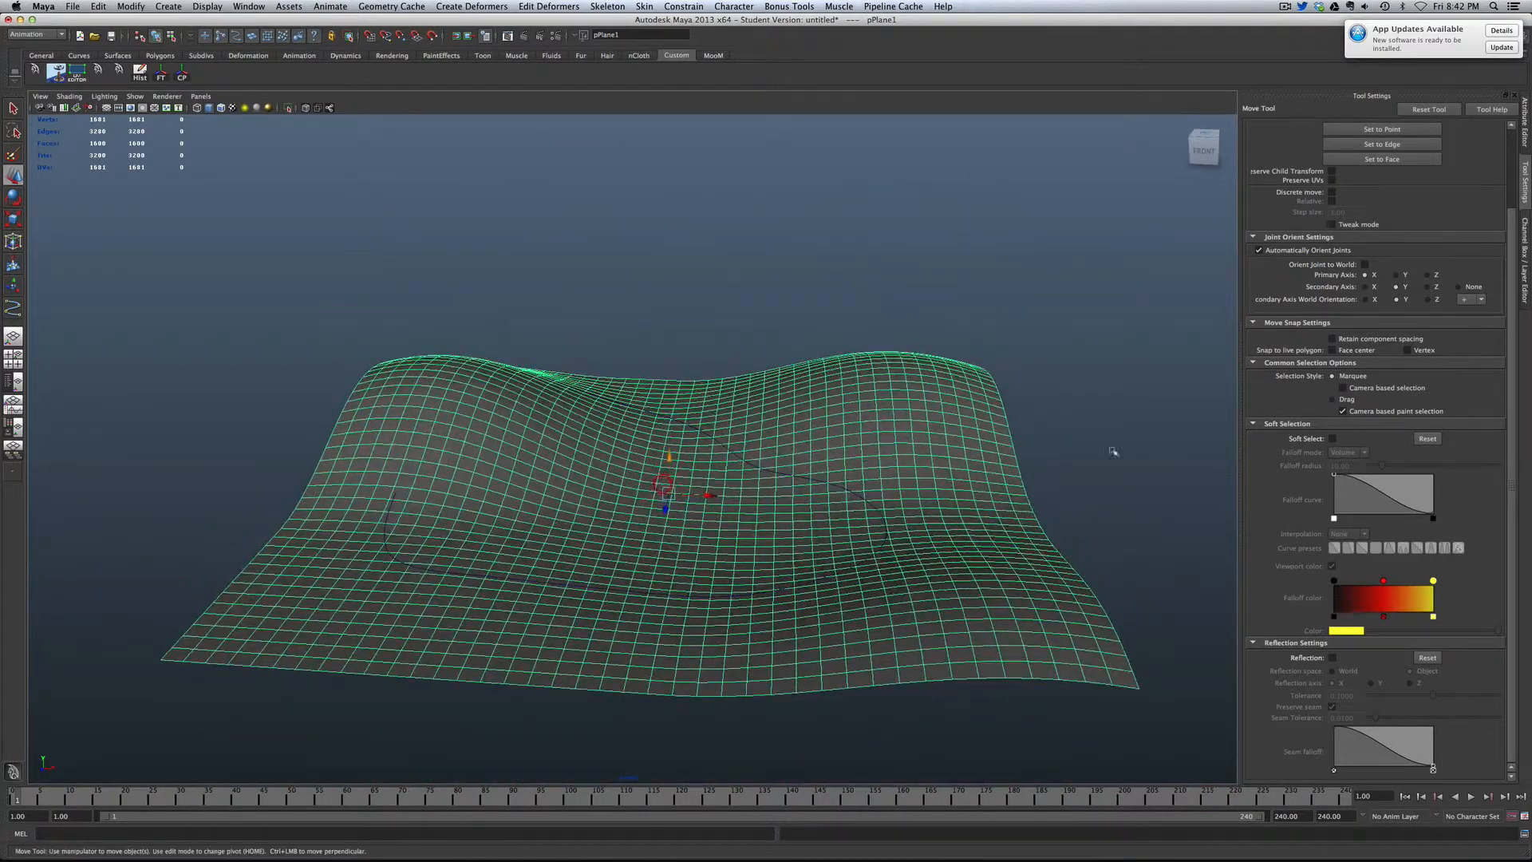
click(1522, 257)
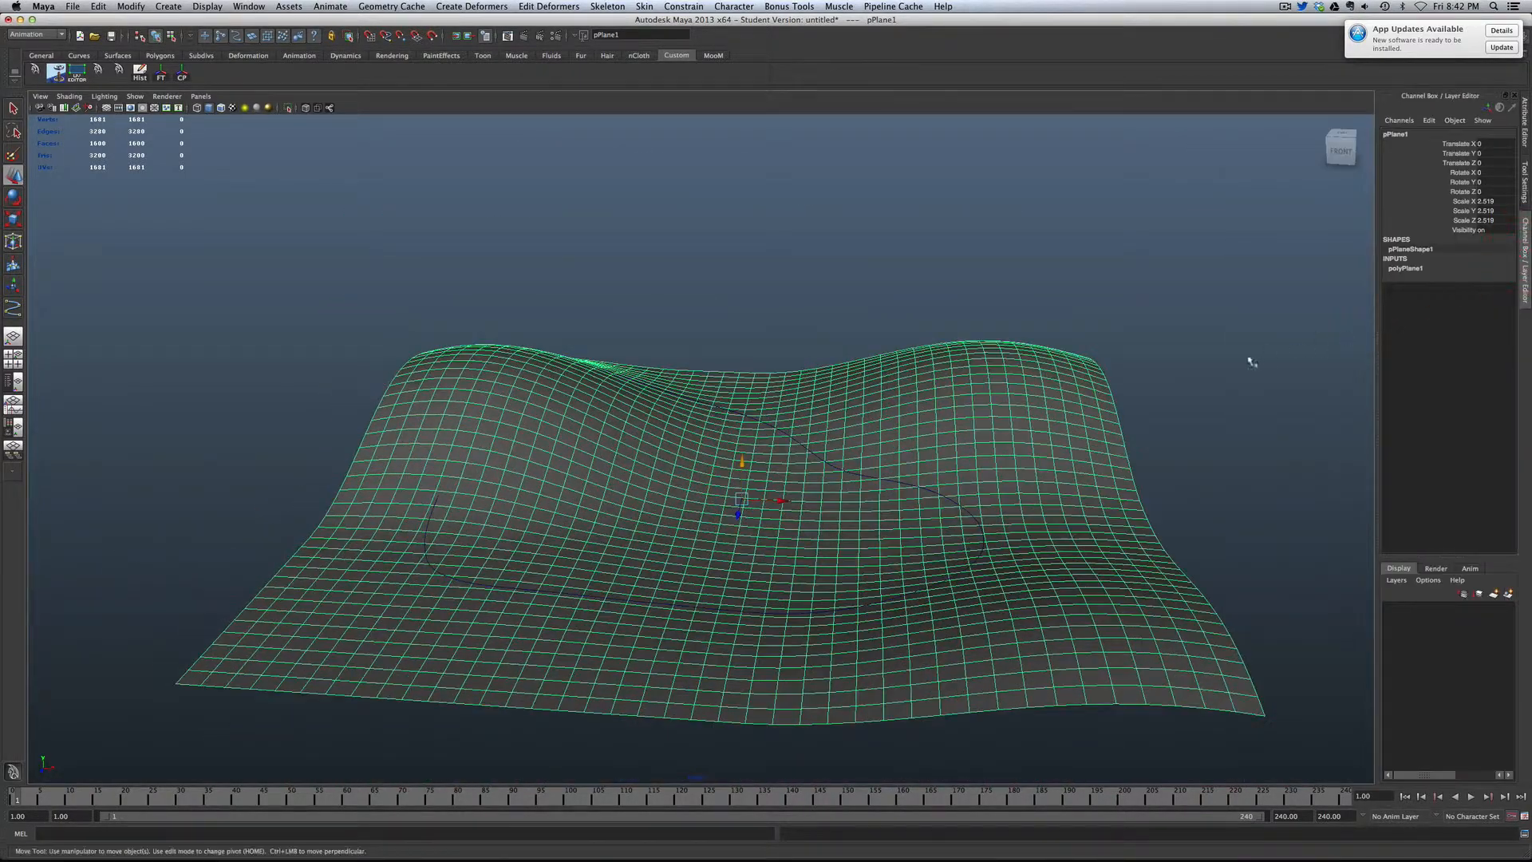
click(1508, 594)
click(1408, 610)
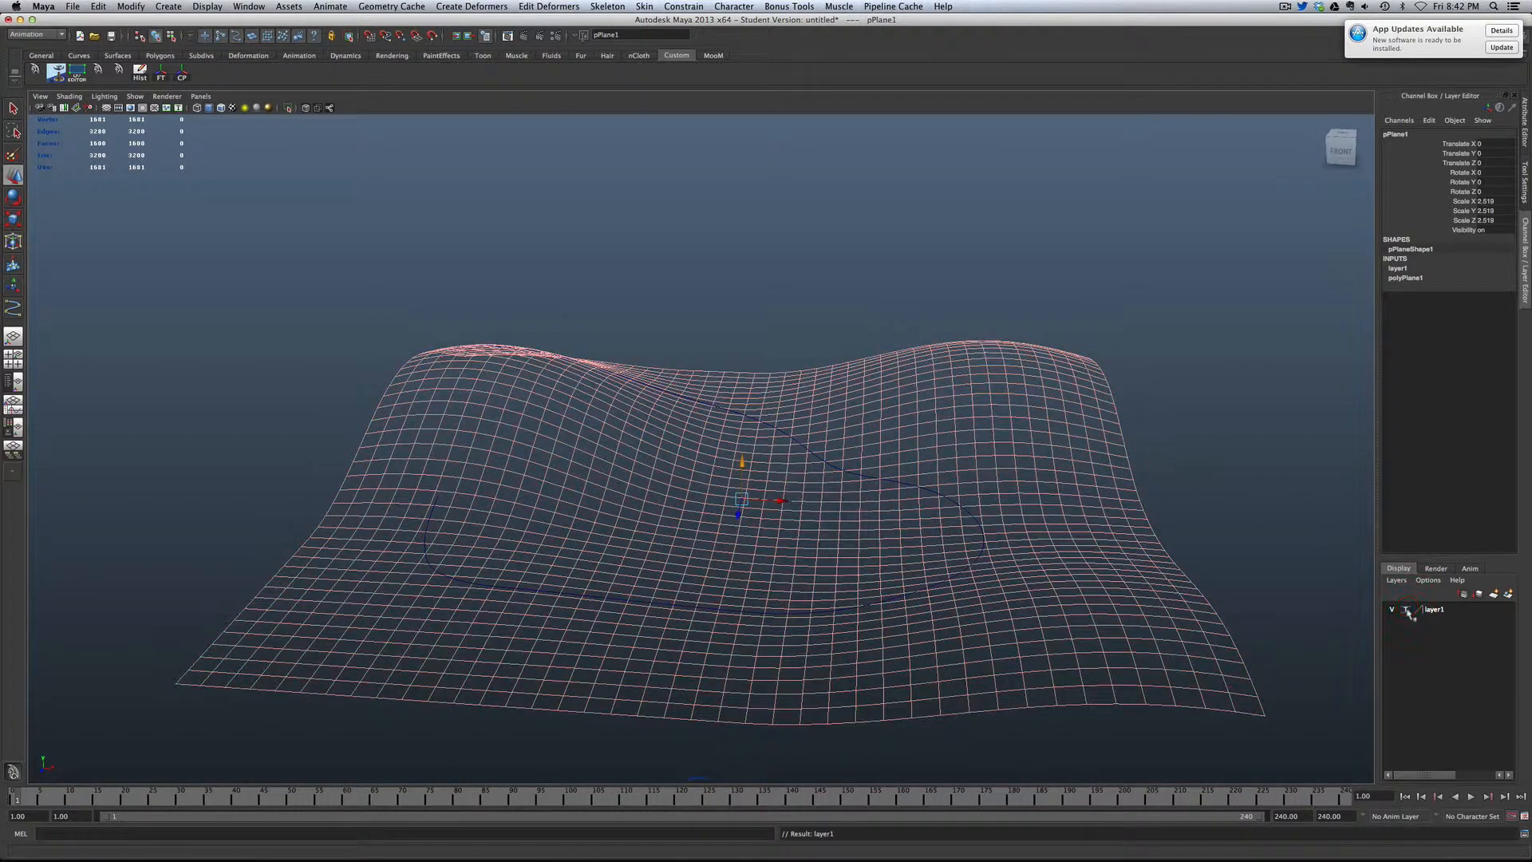
click(1408, 610)
click(1292, 548)
Step: Create a polygon cube at the origin and scale it uniformly to about 0.255
mouse_move(993, 485)
mouse_down()
mouse_move(786, 559)
mouse_move(817, 554)
mouse_move(536, 554)
mouse_move(574, 574)
mouse_move(755, 588)
mouse_move(842, 550)
mouse_up()
click(652, 343)
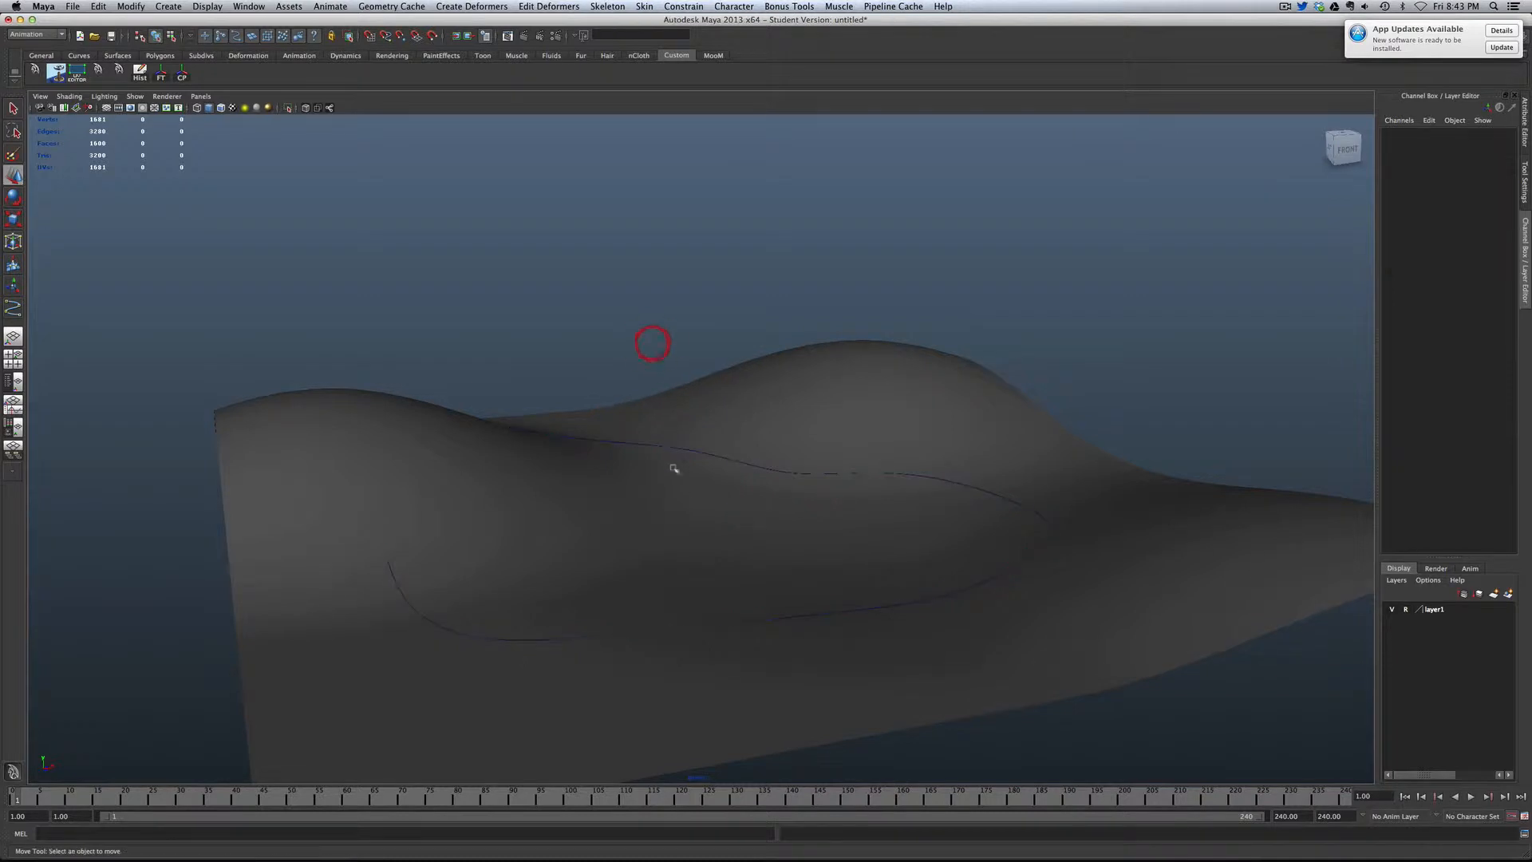
shift+right_click(692, 530)
shift+right_drag(692, 530, 697, 550)
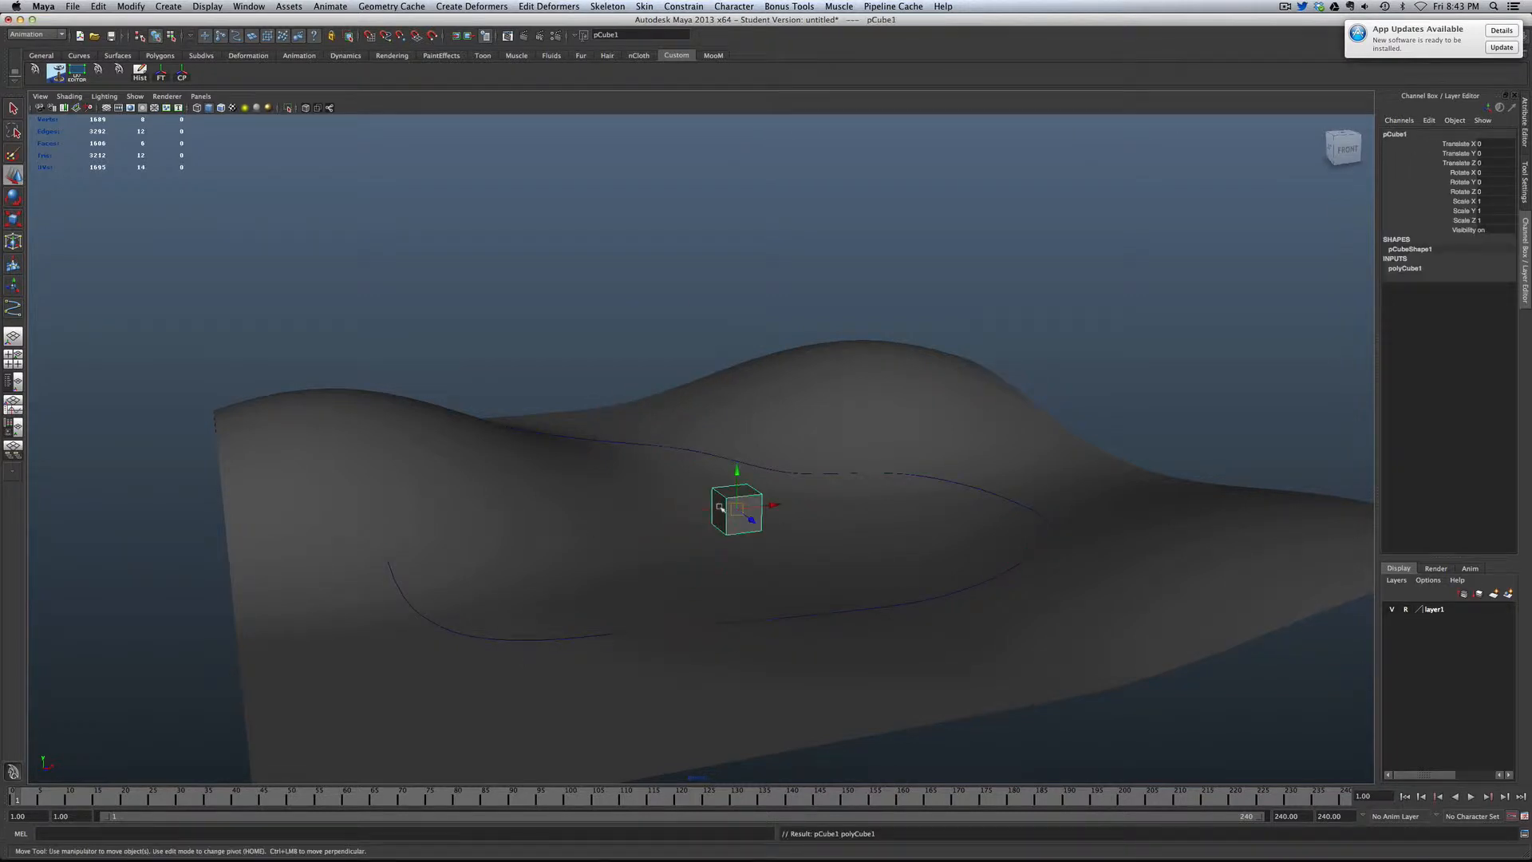
key(r)
mouse_move(736, 509)
mouse_down()
mouse_move(714, 511)
mouse_move(734, 507)
mouse_up()
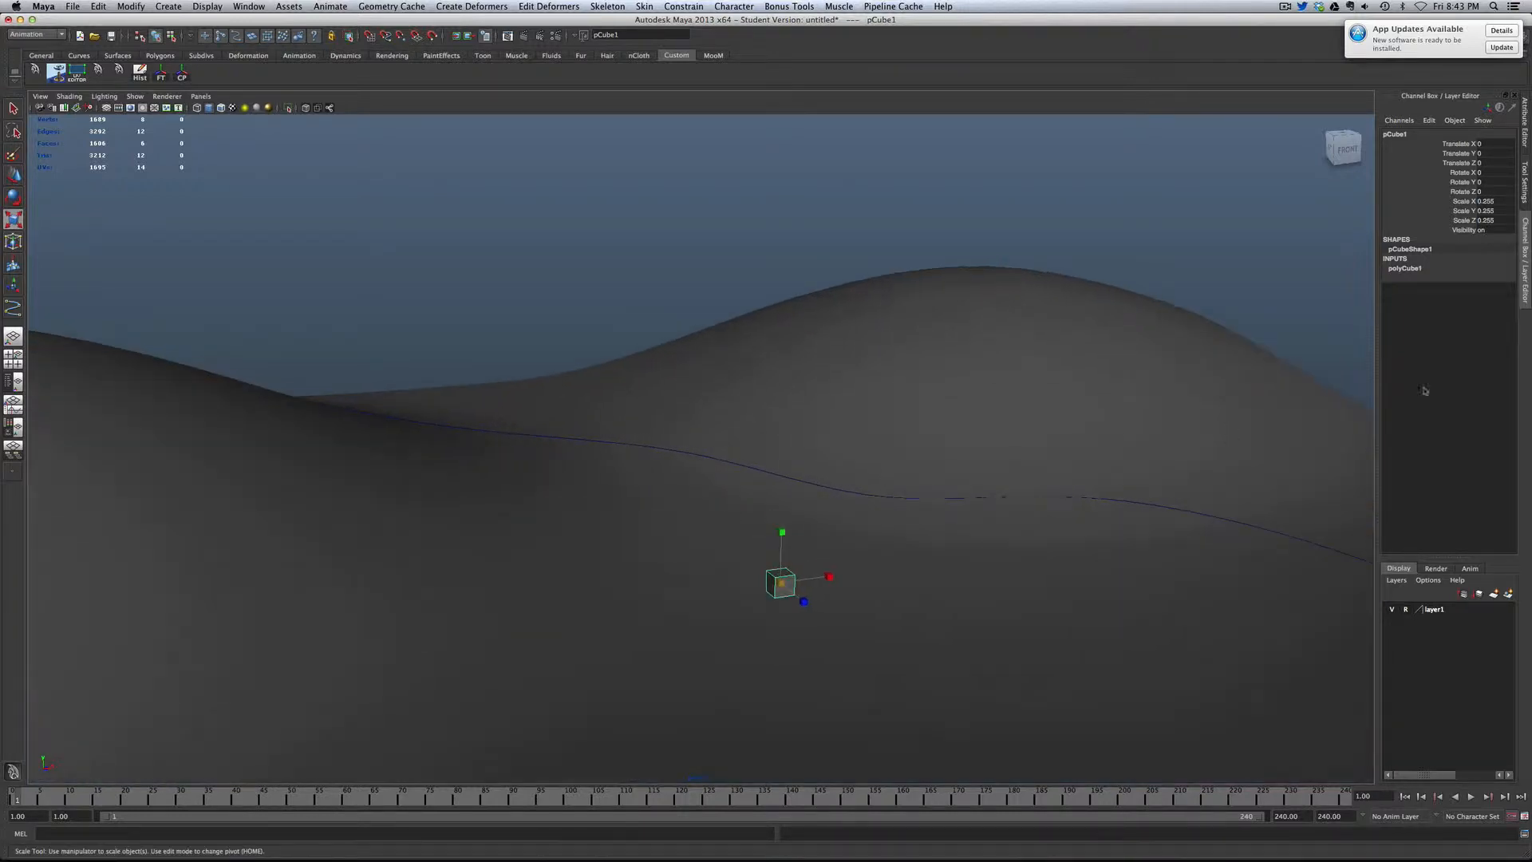
Step: Assign a new Lambert material to the cube and make its color dark red with a saturation of 0.820
right_drag(786, 583, 872, 768)
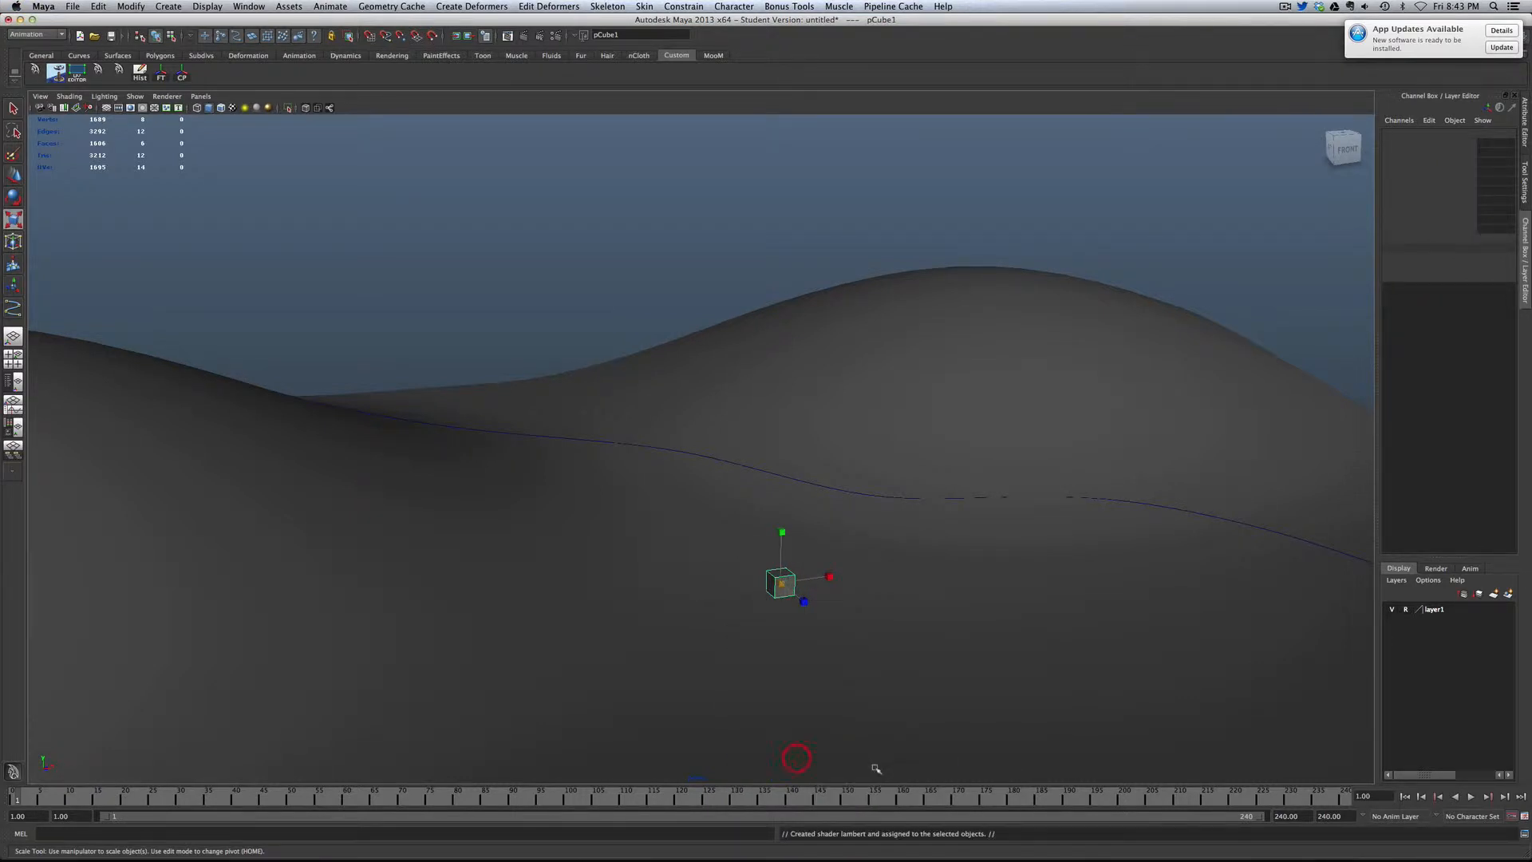
click(1412, 133)
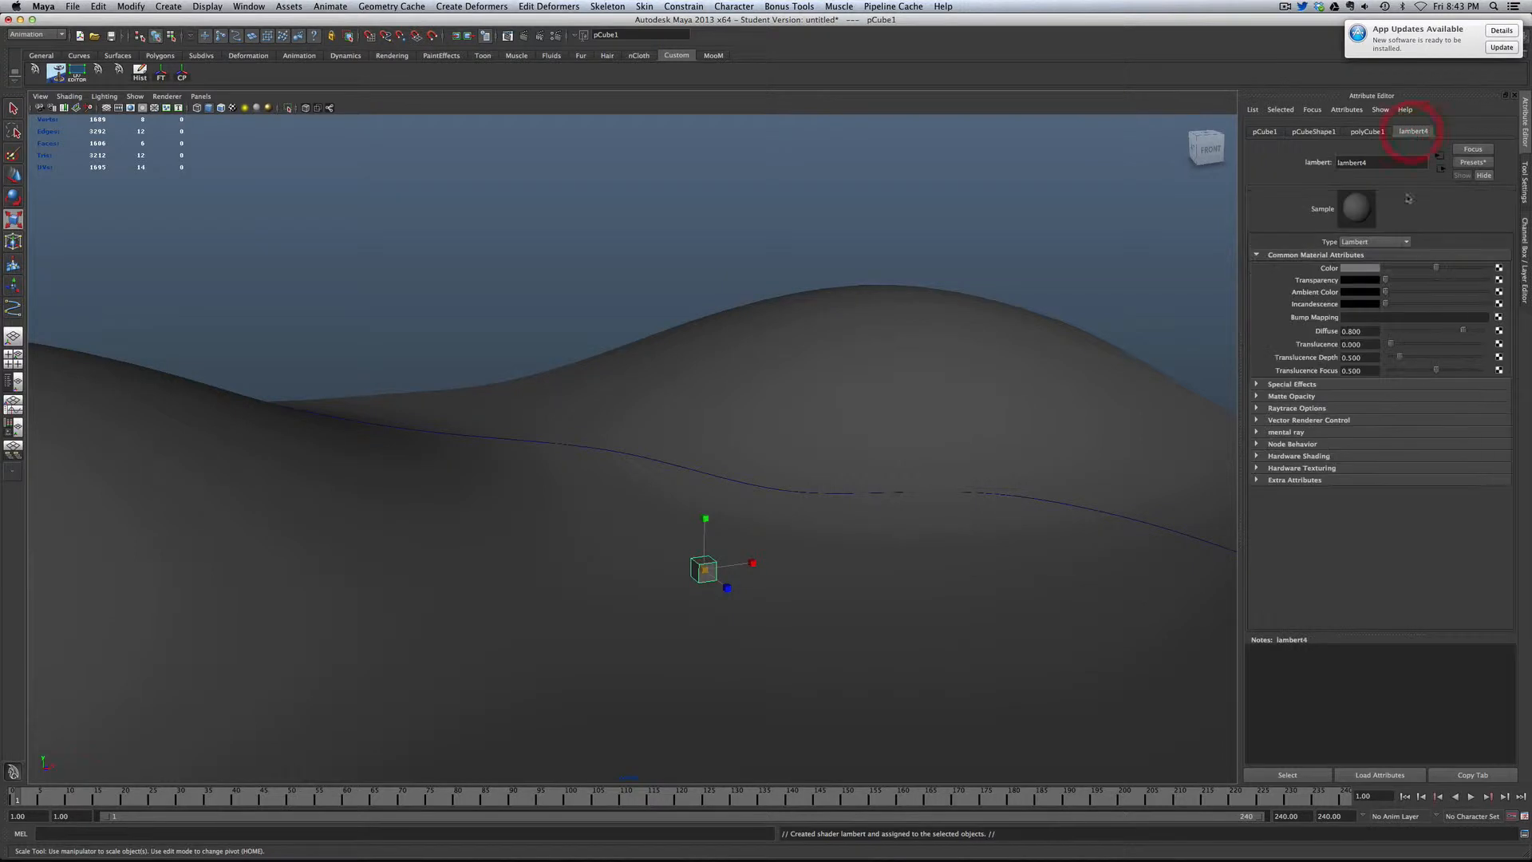
click(1369, 269)
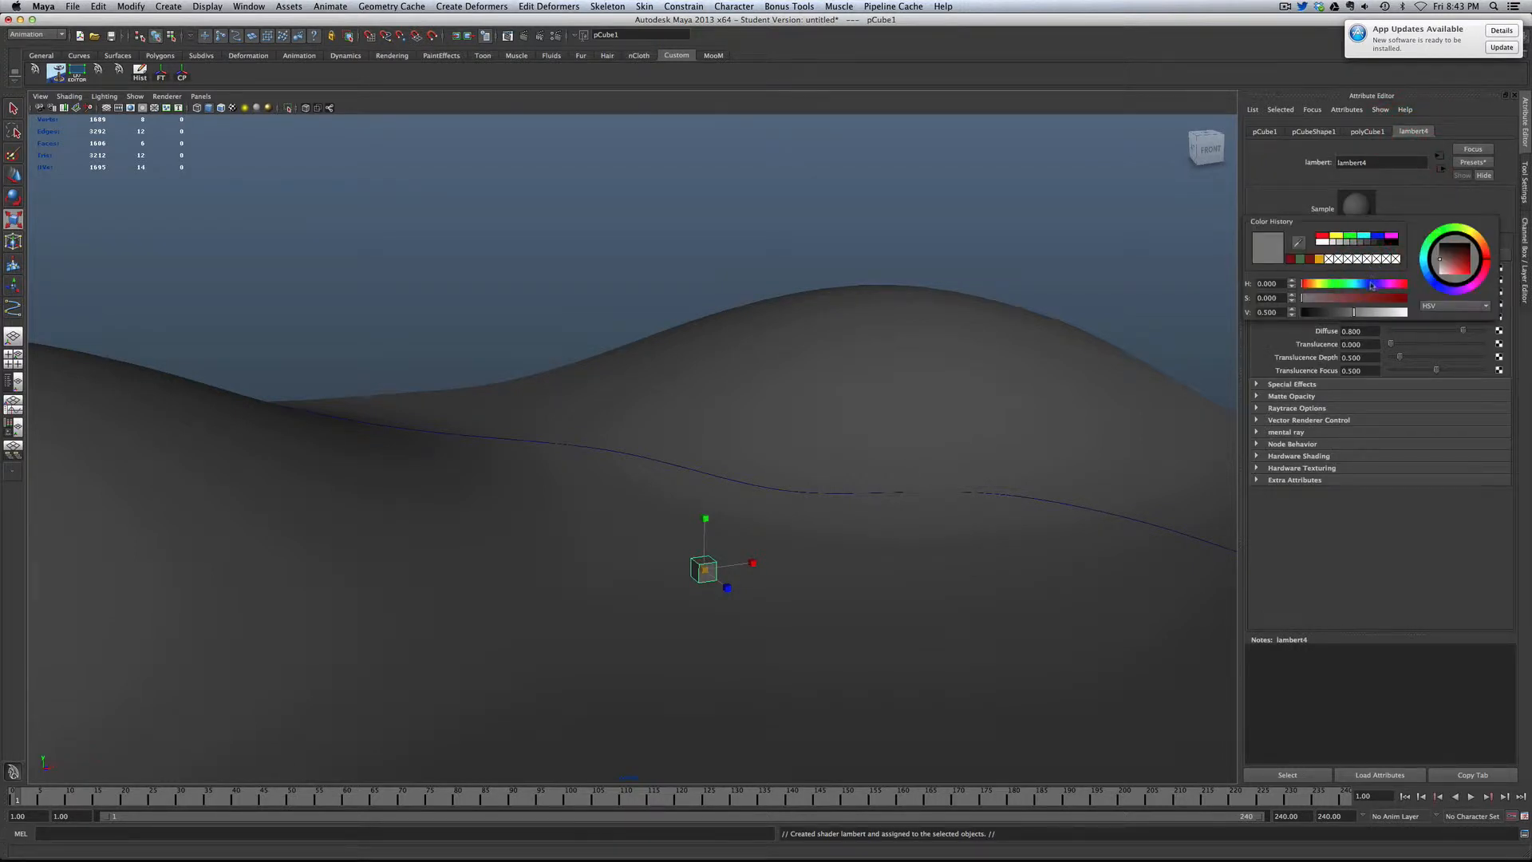
drag(1367, 300, 1388, 301)
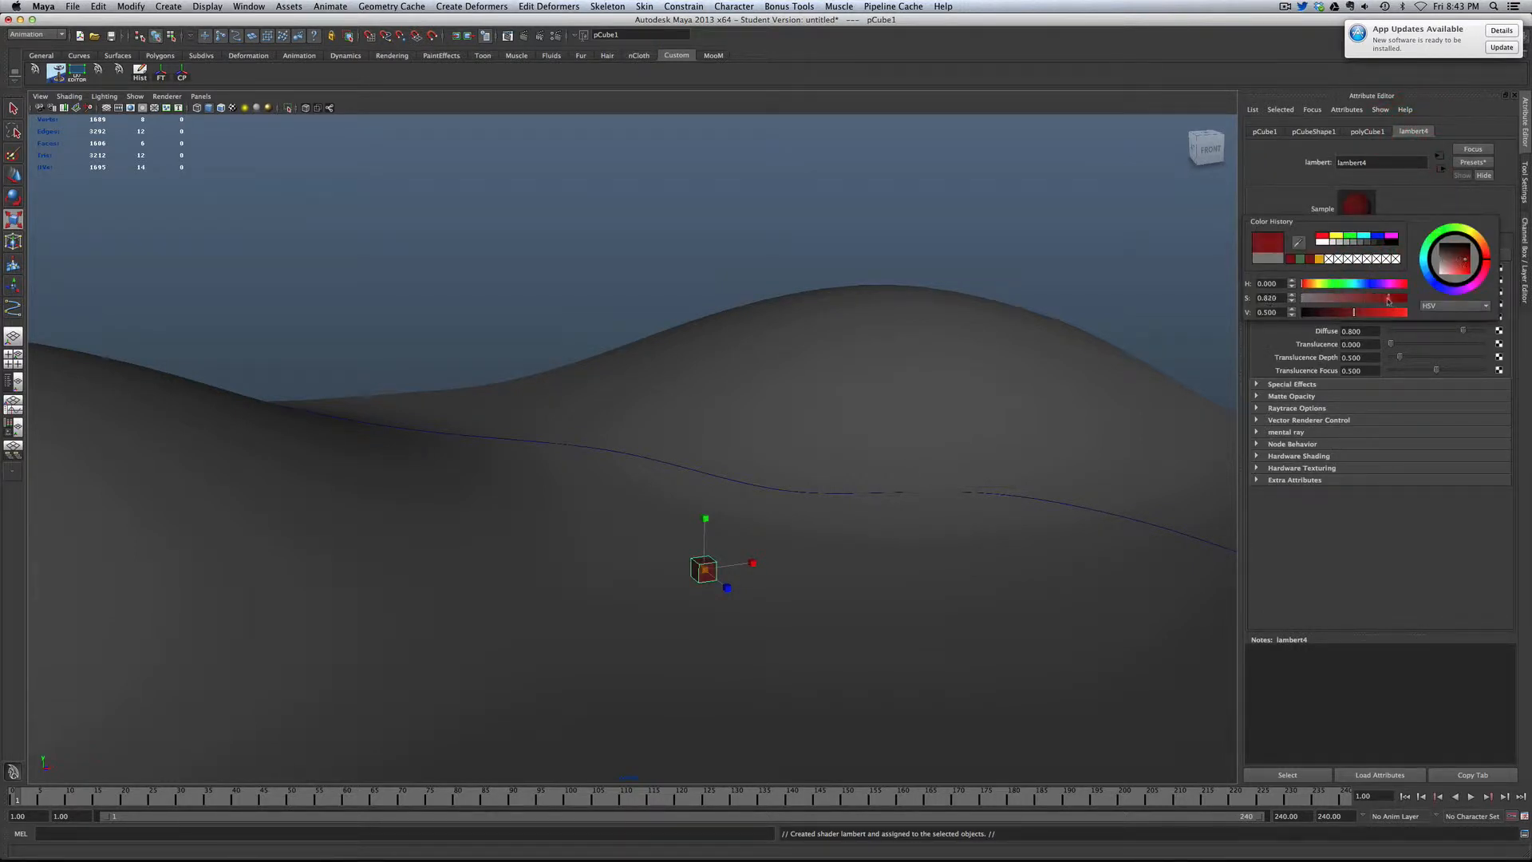
click(1043, 247)
Step: Select the cube together with the curve and attach the cube to the curve as a motion path
key(a)
click(672, 515)
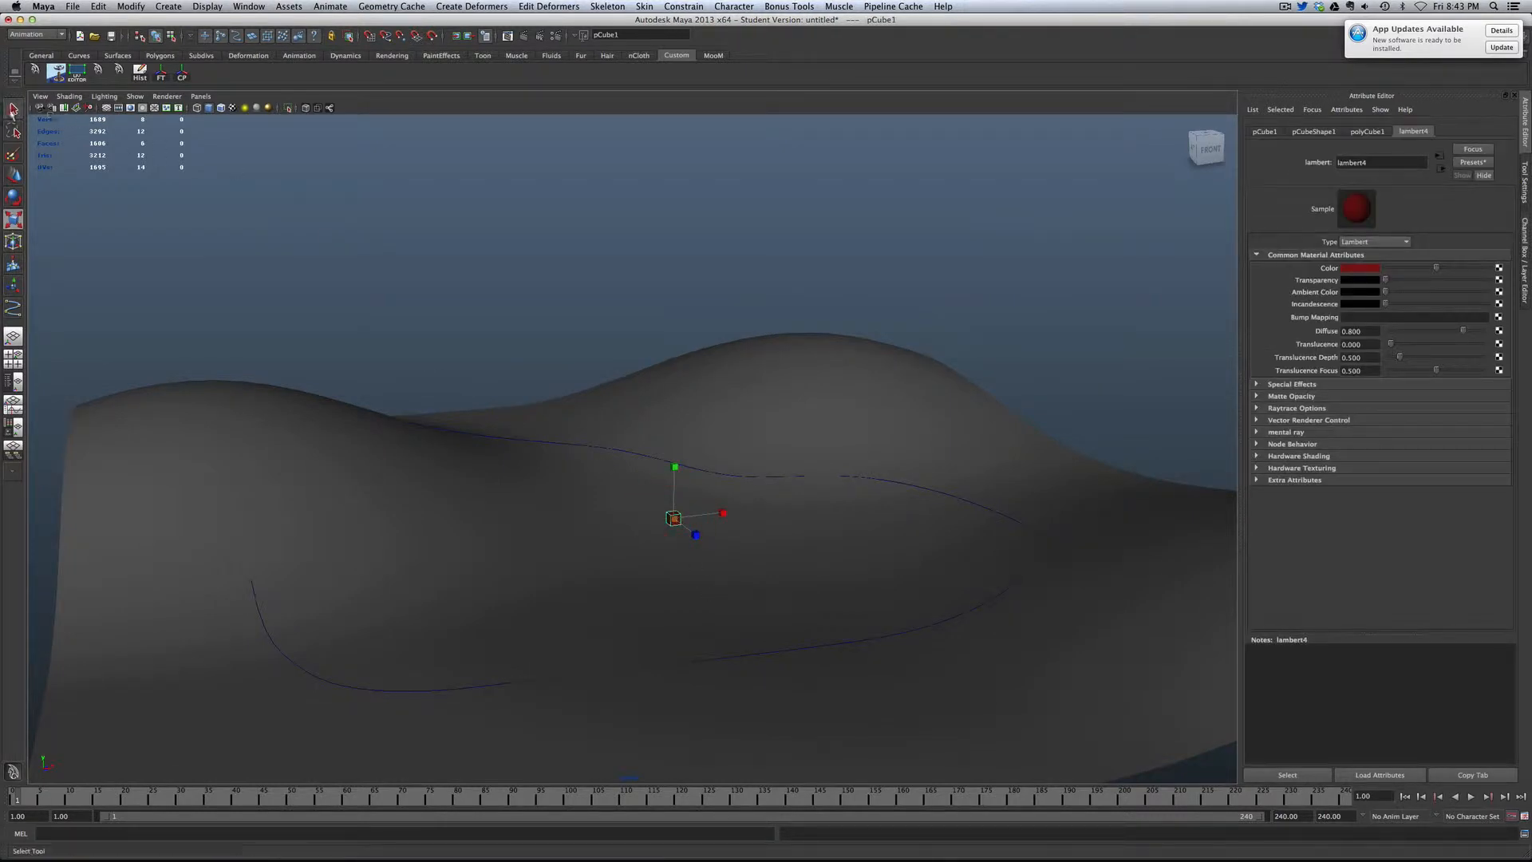
key(q)
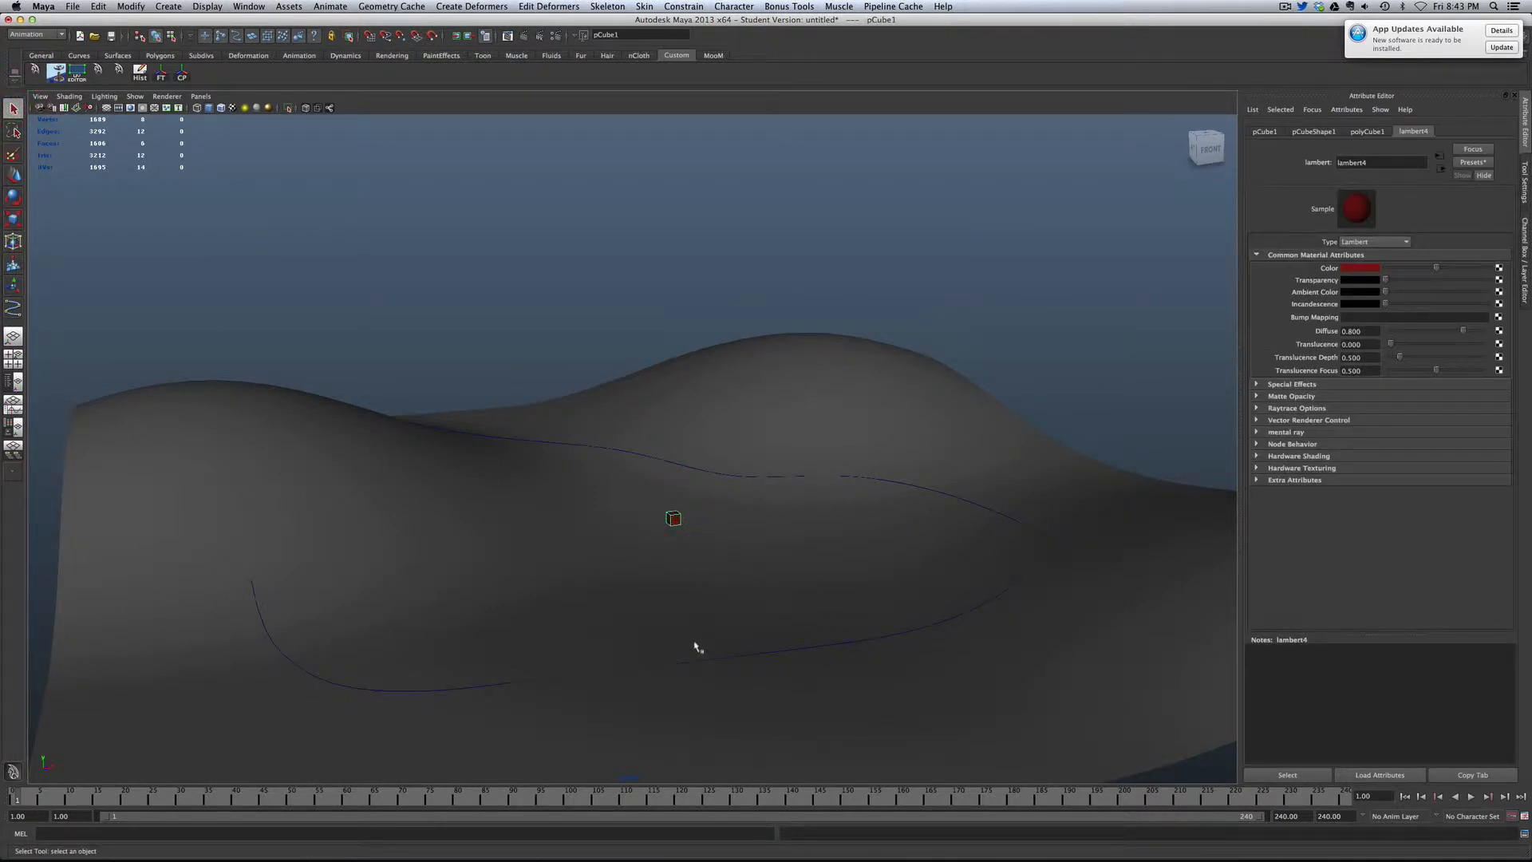
click(706, 684)
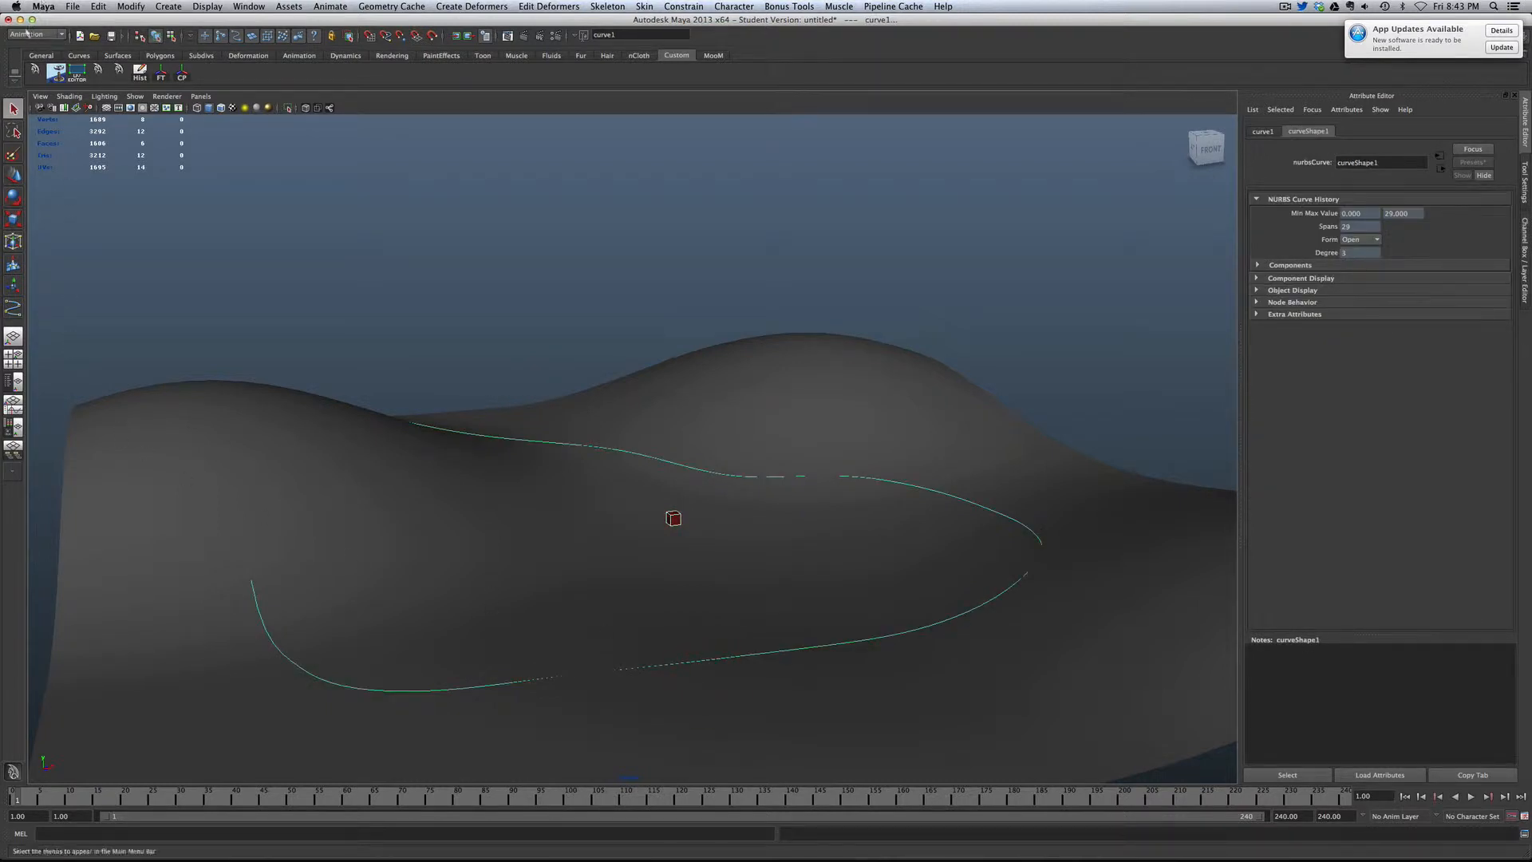
click(330, 7)
mouse_move(363, 251)
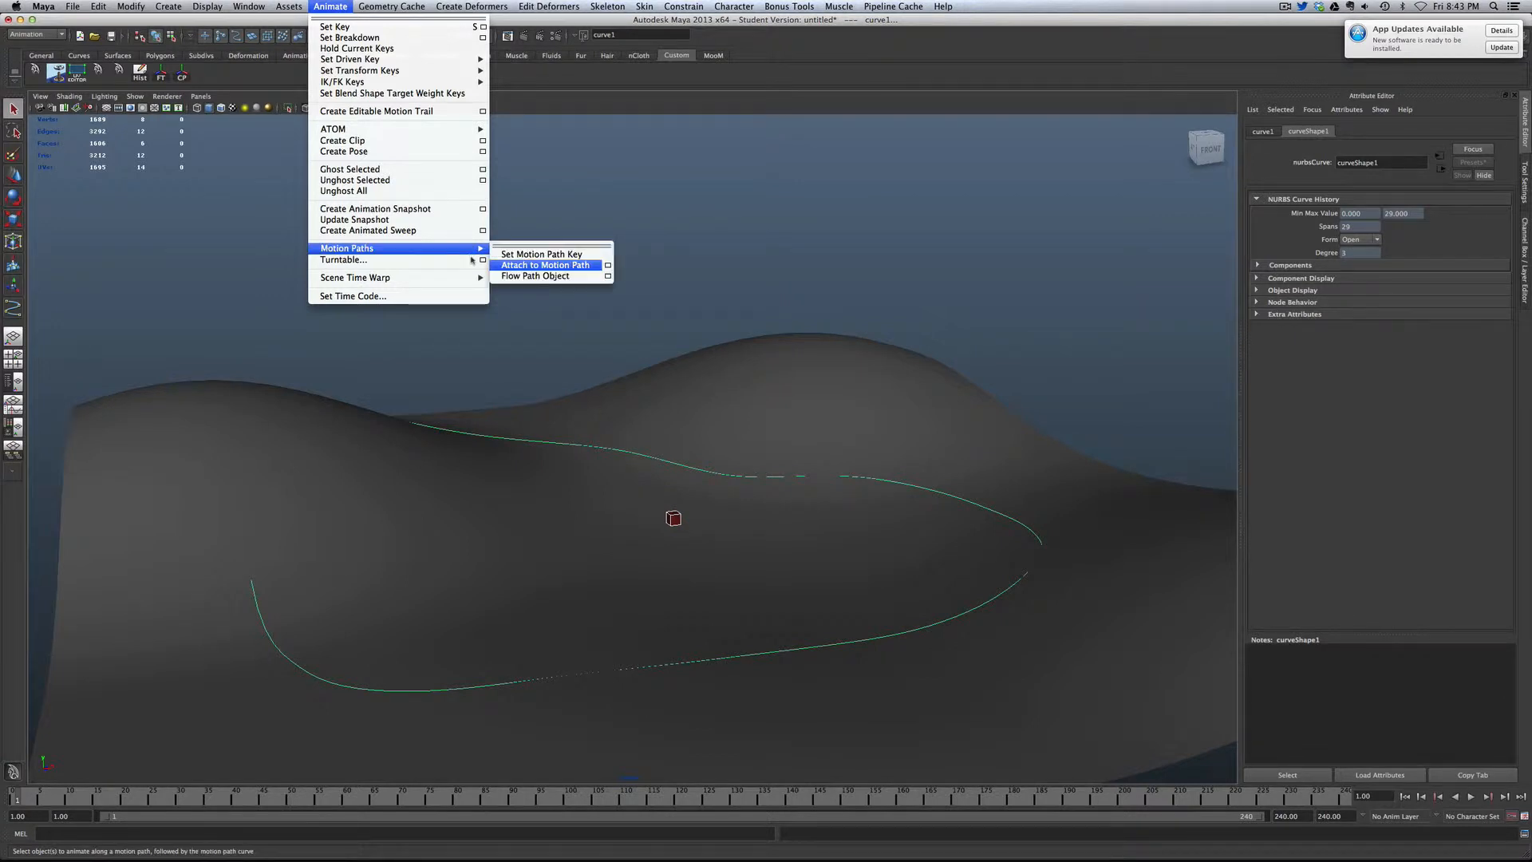
click(545, 265)
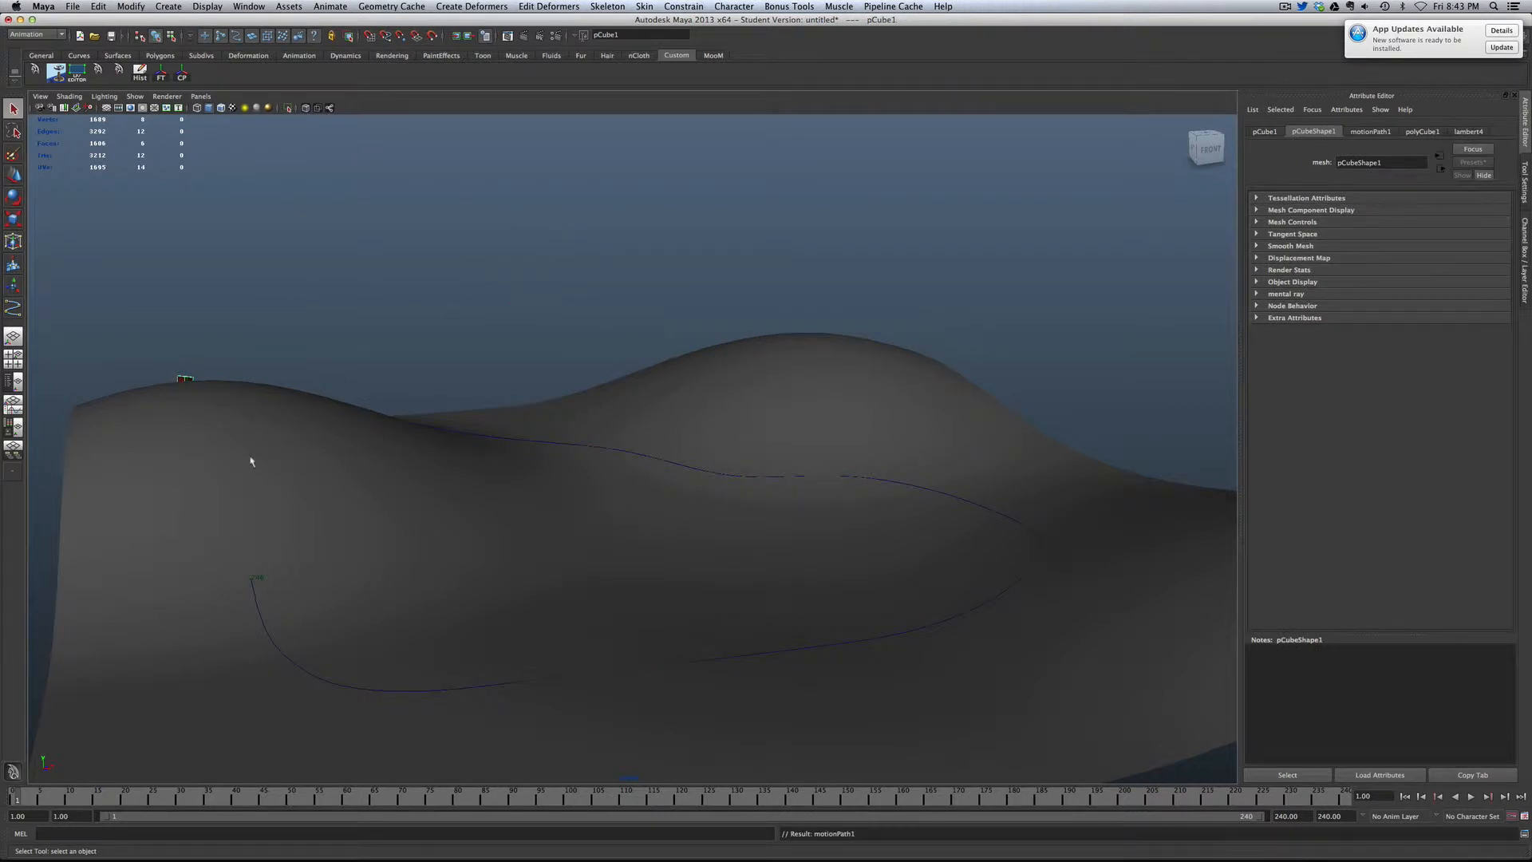
Step: Play the animation, watch the cube travel along the path from several angles, and stop at frame 132
alt+drag(250, 461, 457, 452)
scroll(514, 555, down, 5)
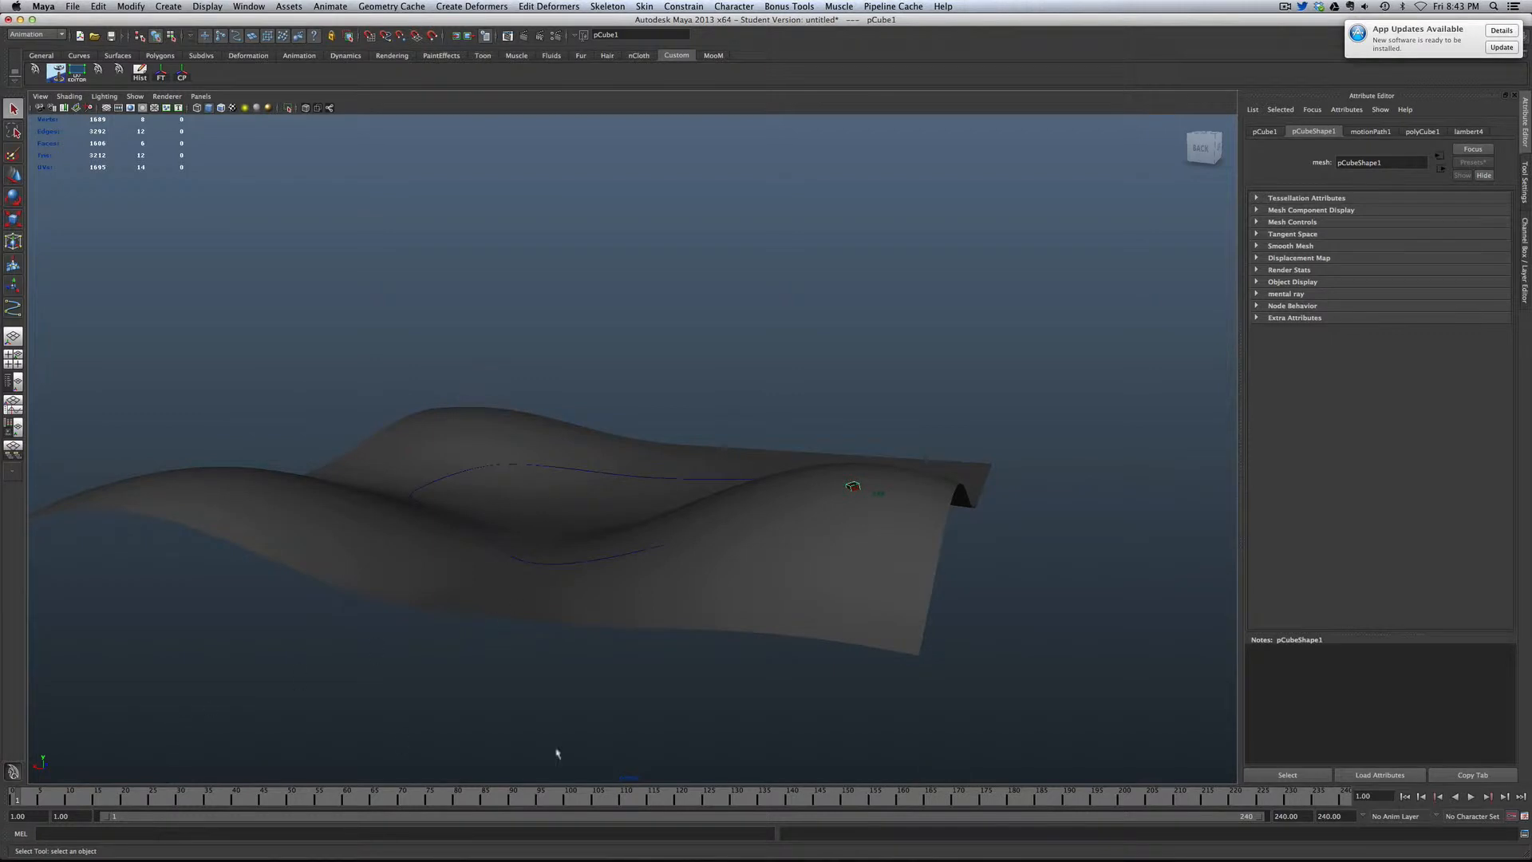
click(1470, 796)
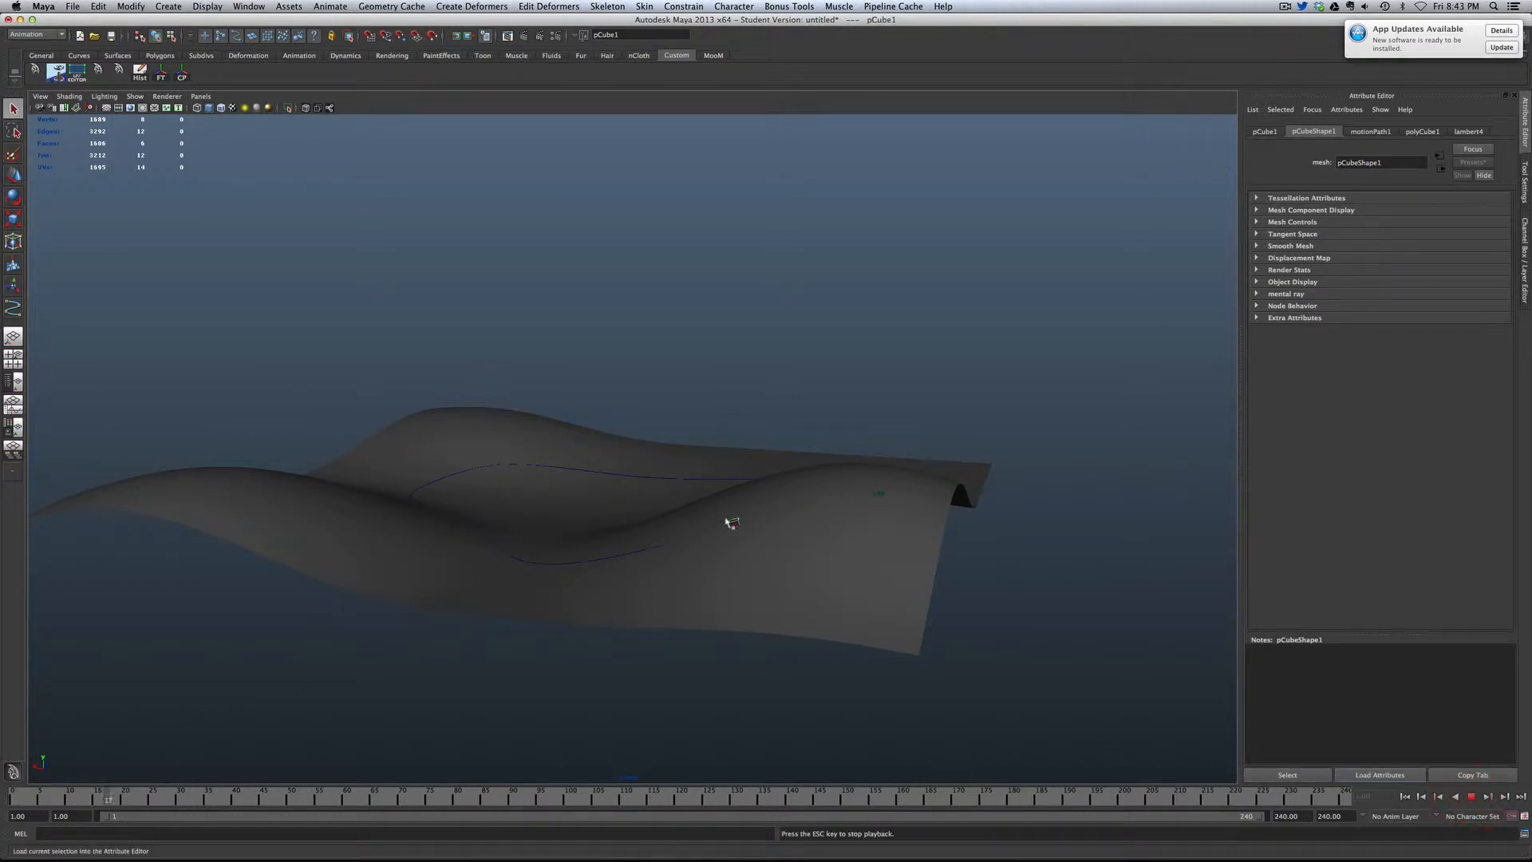
mouse_move(735, 359)
alt+mouse_down()
mouse_move(742, 342)
mouse_move(722, 347)
alt+mouse_up()
scroll(721, 354, up, 4)
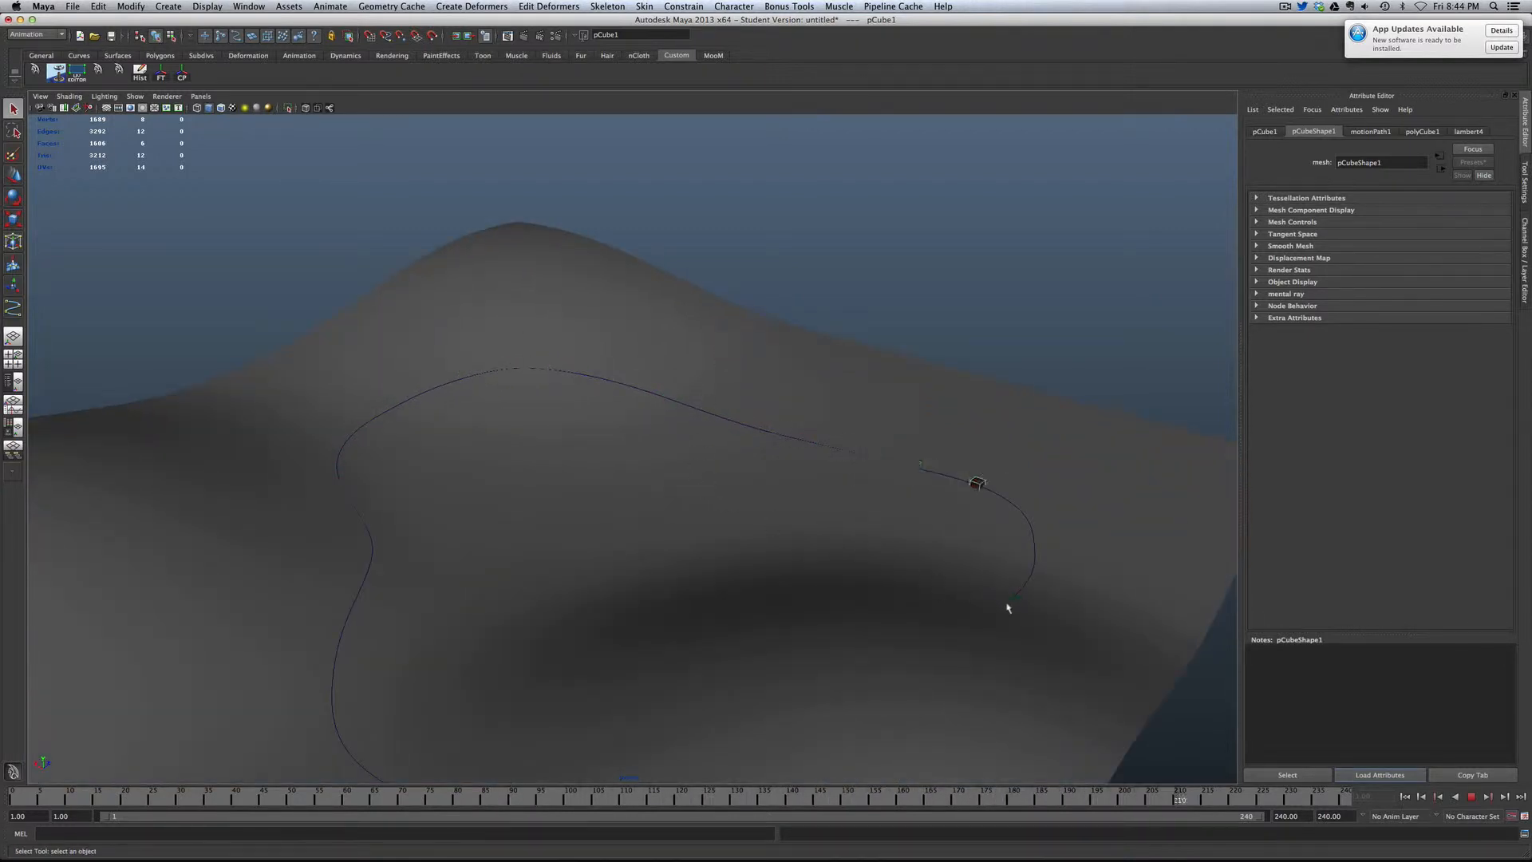
scroll(967, 608, down, 5)
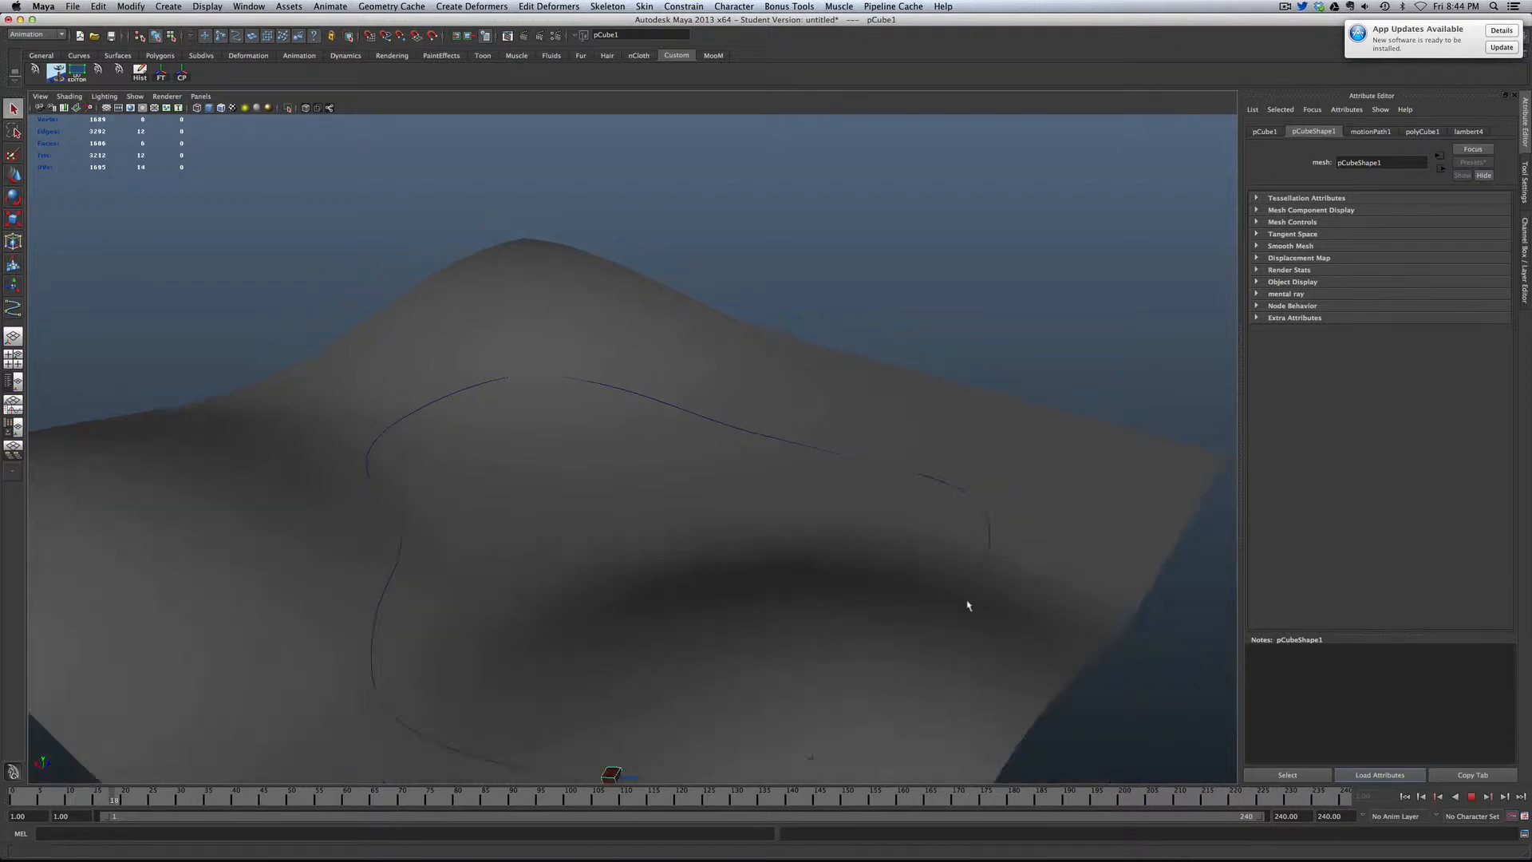
scroll(966, 606, up, 2)
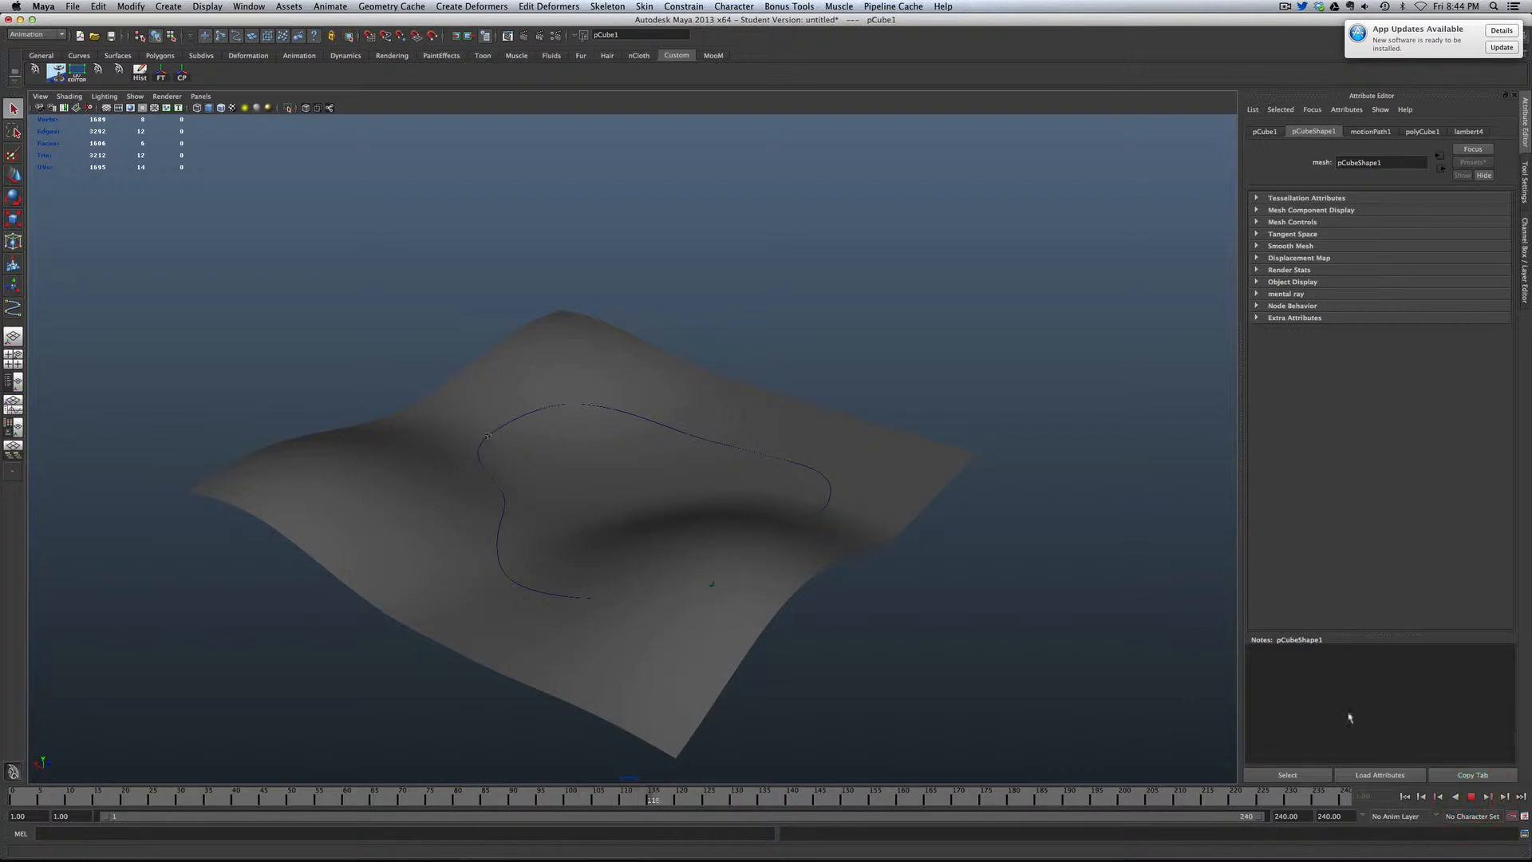
click(1472, 796)
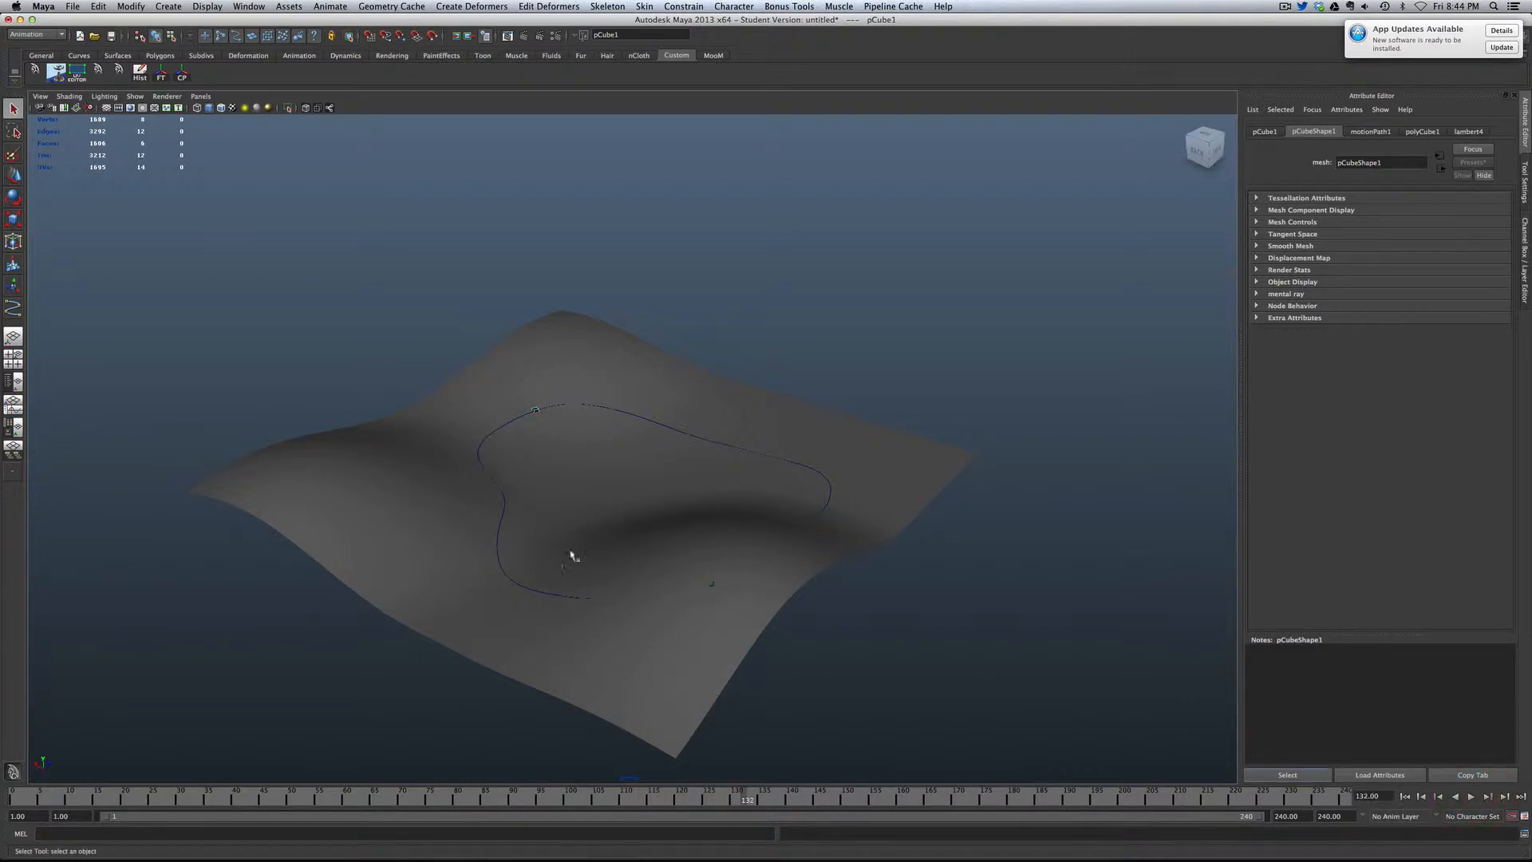
Step: Examine close up how the cube sits relative to the curve and terrain, in wireframe and in shaded display
alt+drag(571, 556, 446, 548)
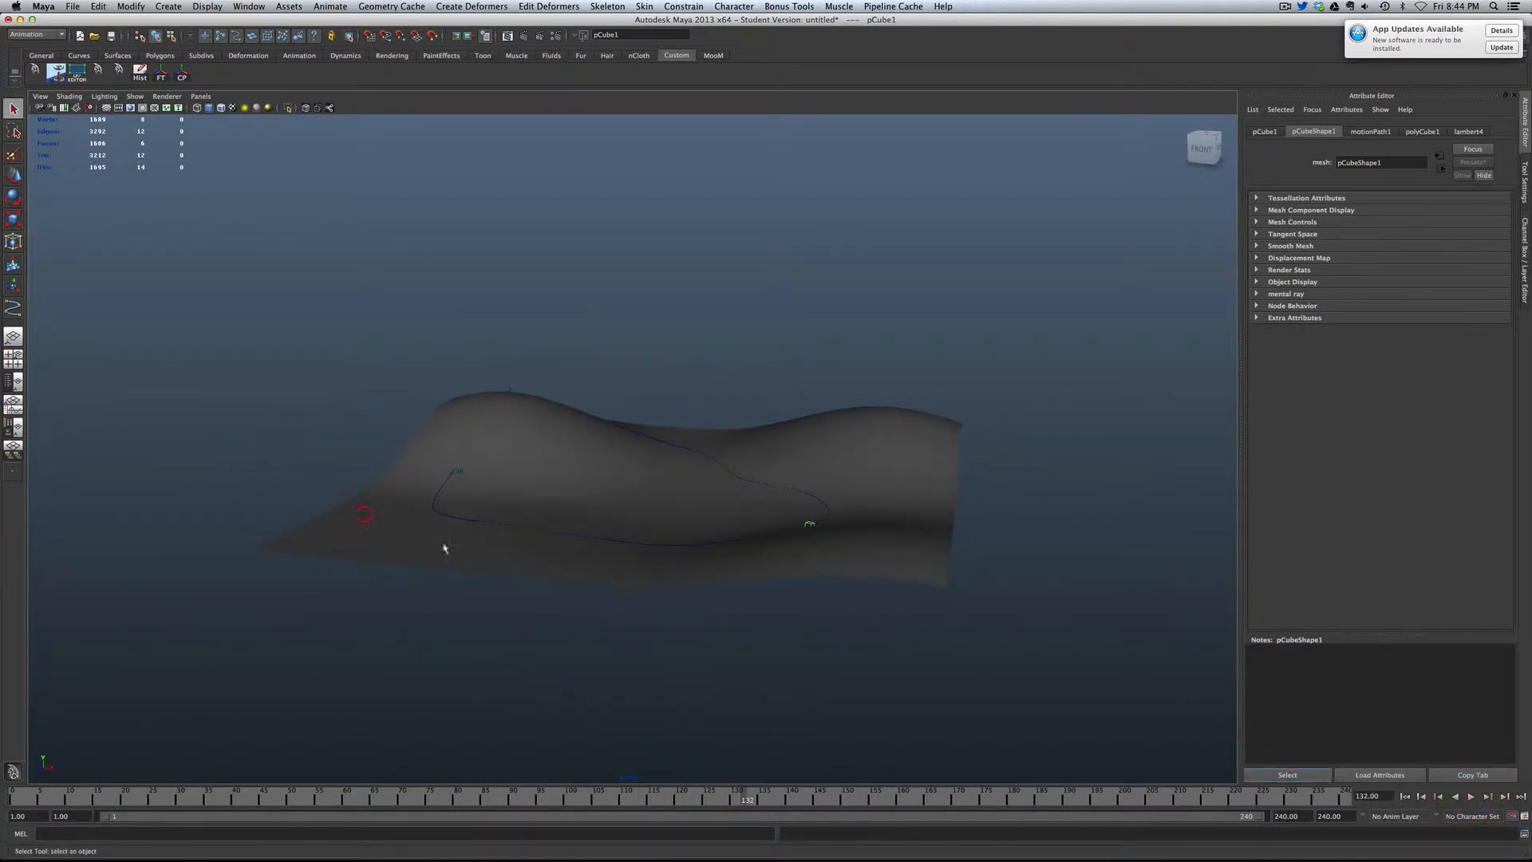
alt+right_drag(445, 548, 643, 592)
alt+right_drag(869, 669, 692, 588)
scroll(962, 660, up, 2)
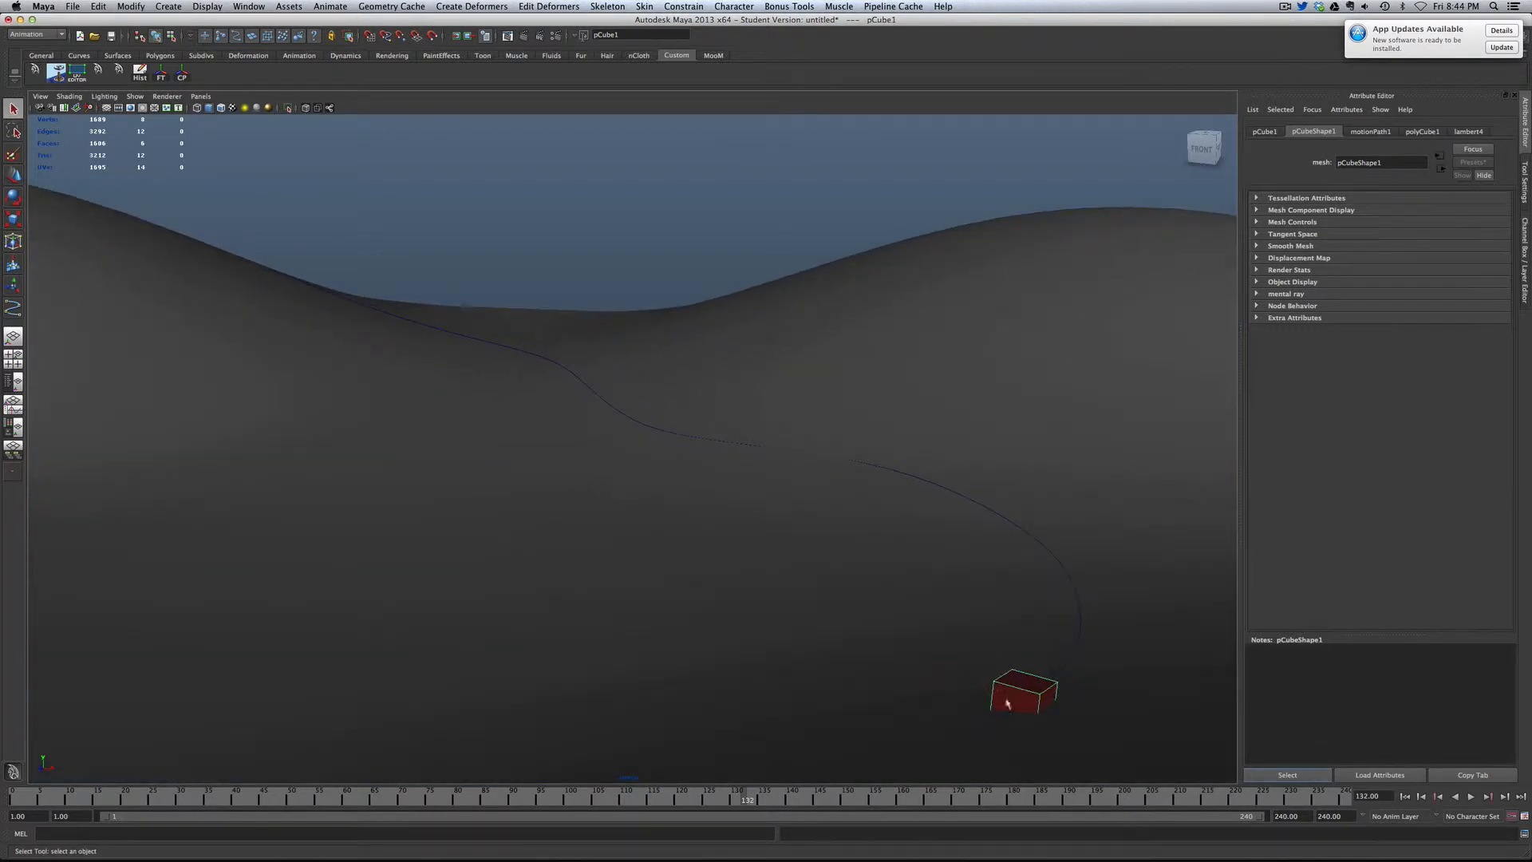
key(4)
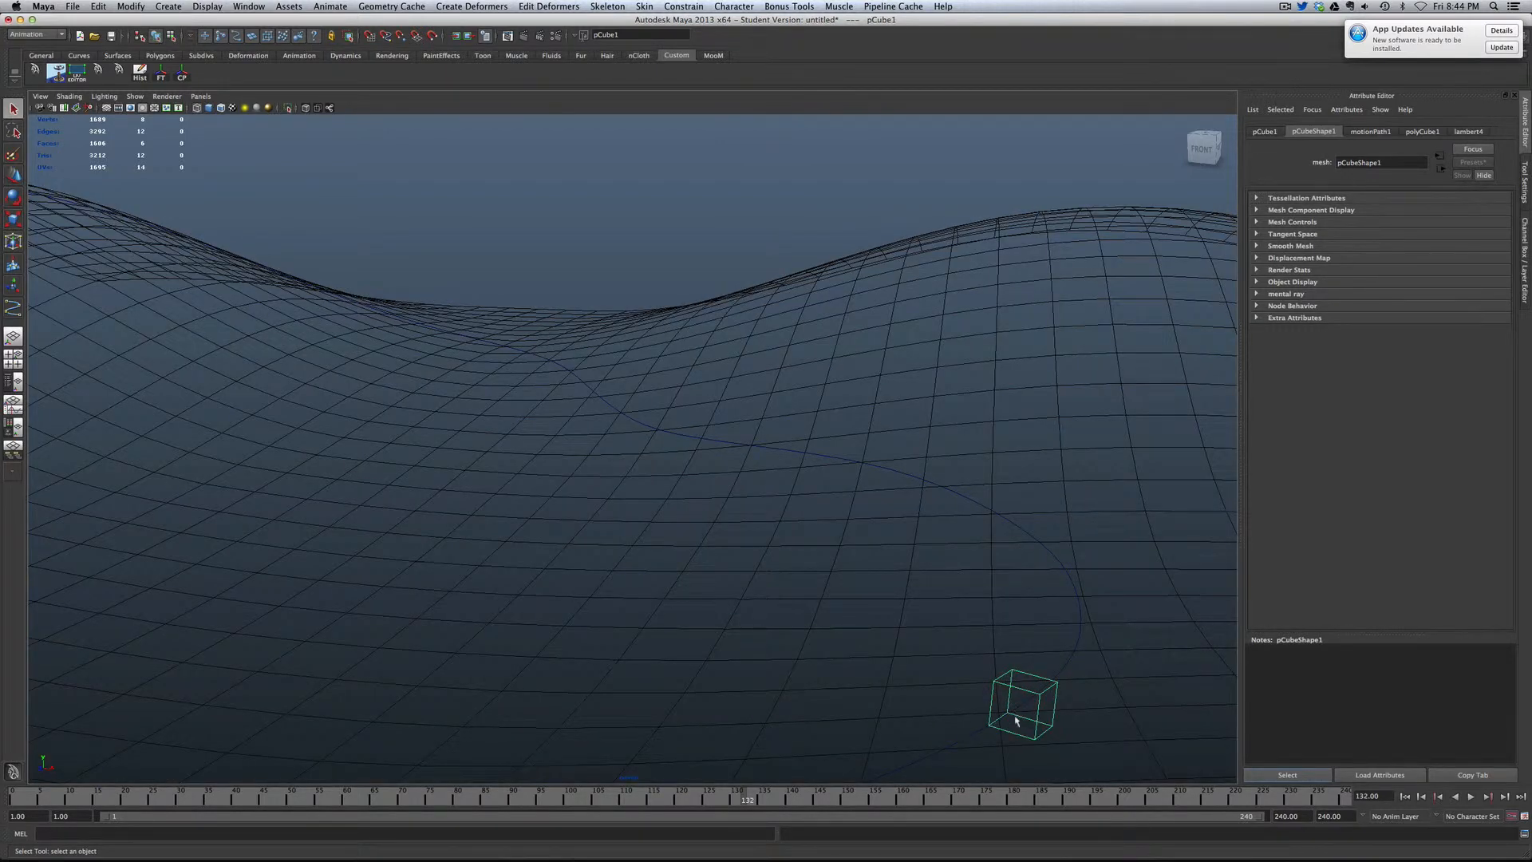
key(f)
alt+right_drag(780, 529, 660, 484)
mouse_move(631, 476)
alt+mouse_down()
mouse_move(748, 464)
mouse_move(636, 455)
mouse_move(660, 479)
mouse_move(691, 477)
mouse_move(619, 476)
mouse_move(636, 477)
alt+mouse_up()
key(5)
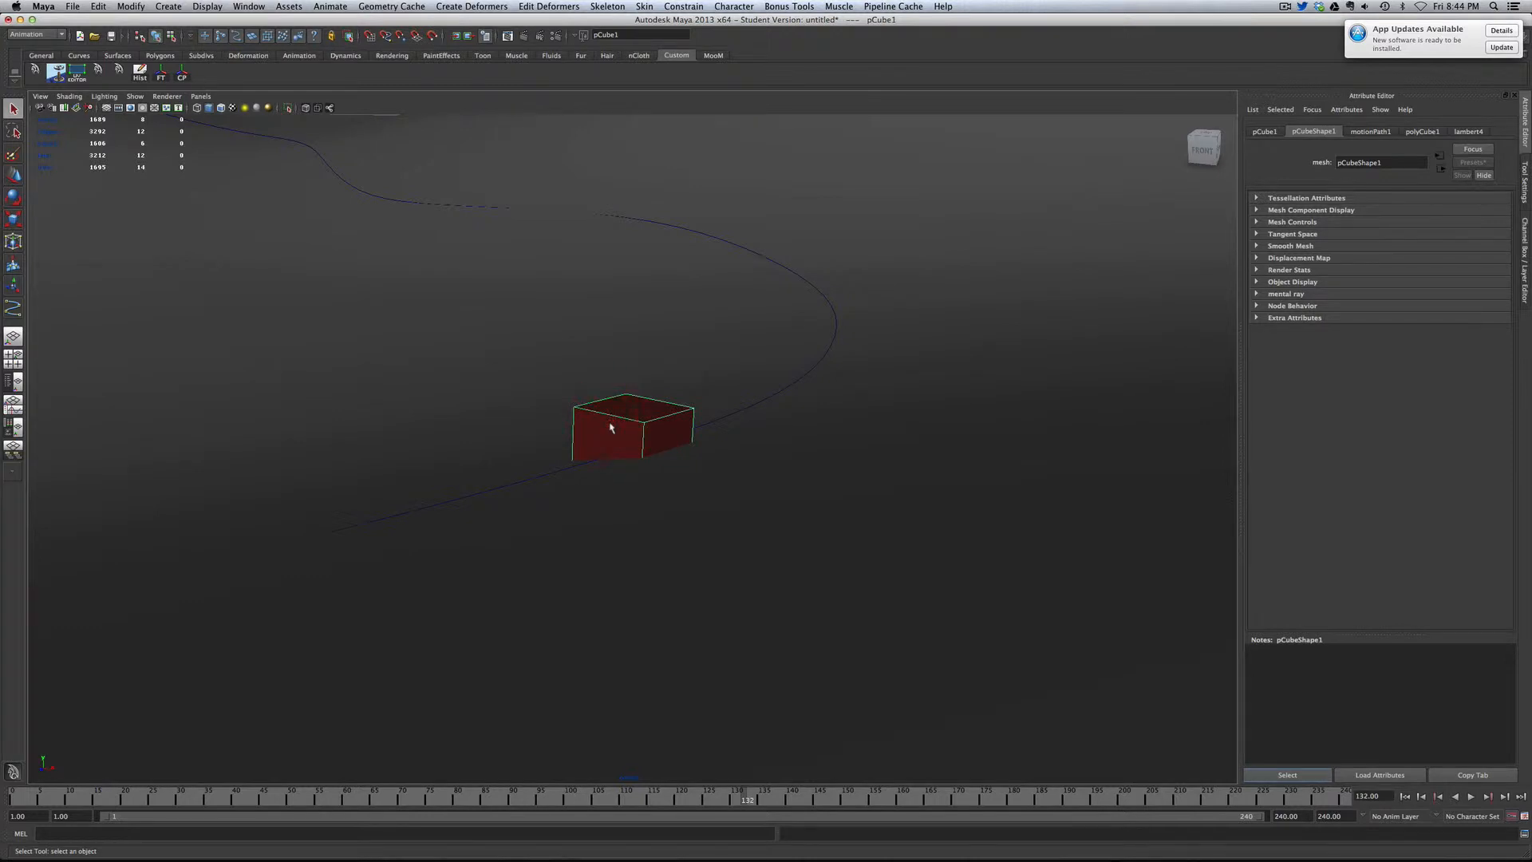
Step: Move the cube's pivot point down to its base so the cube rides on top of the path
key(w)
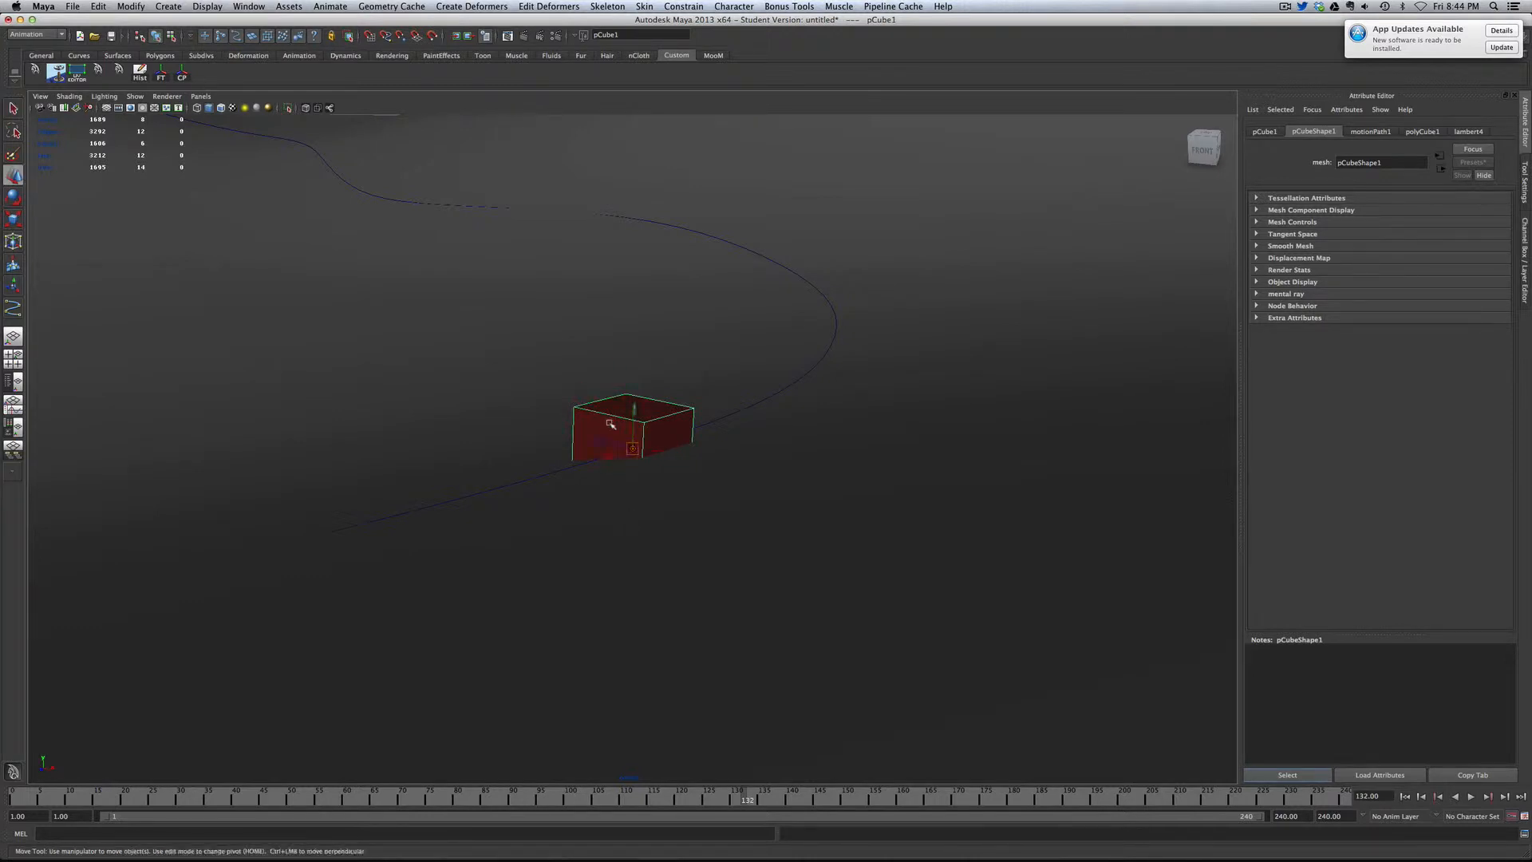
key(Home)
click(633, 425)
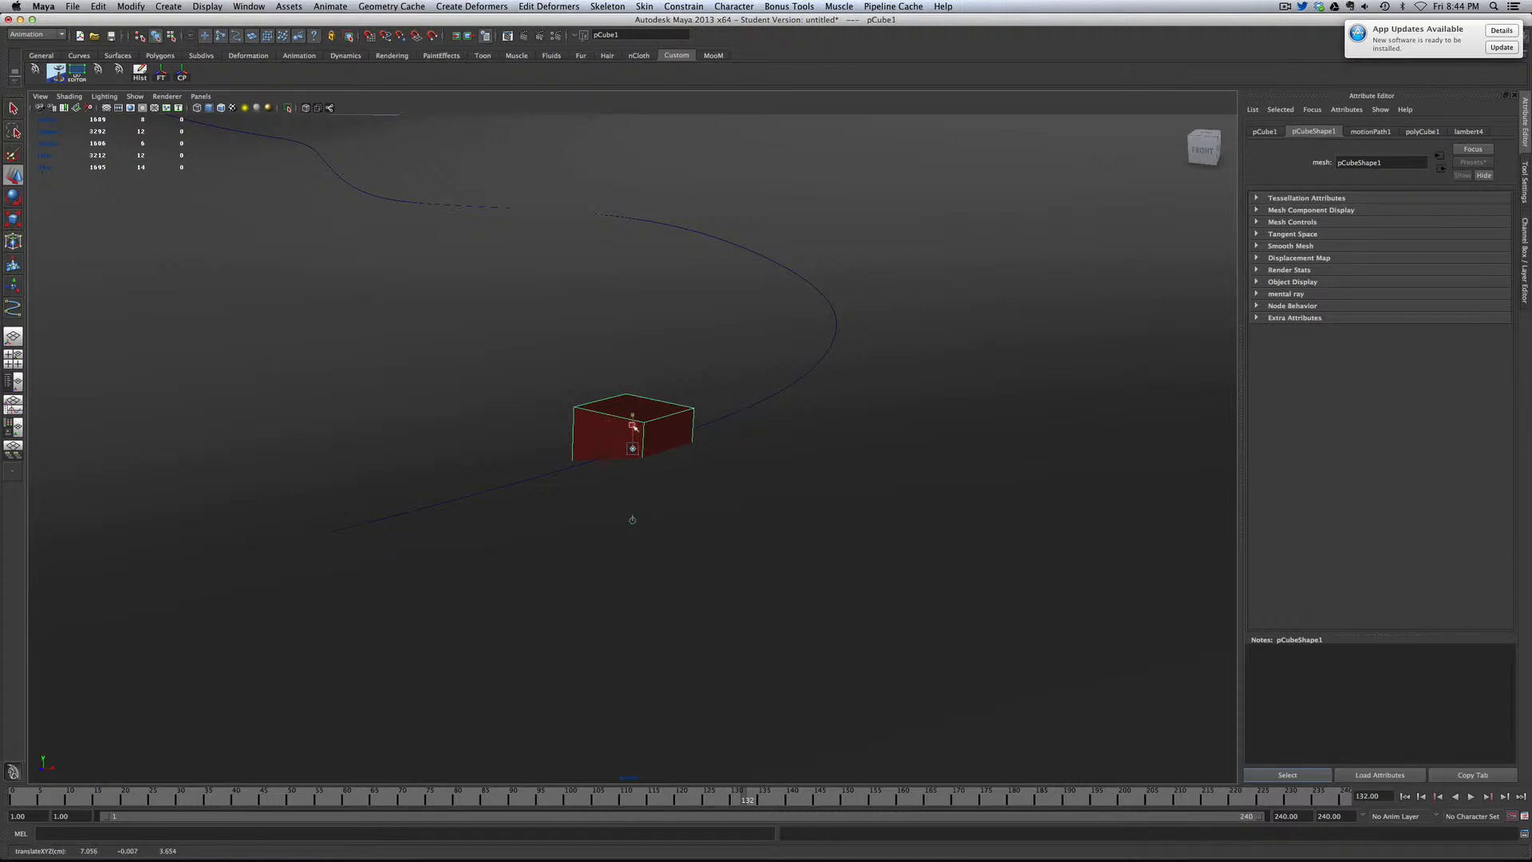
drag(632, 426, 628, 469)
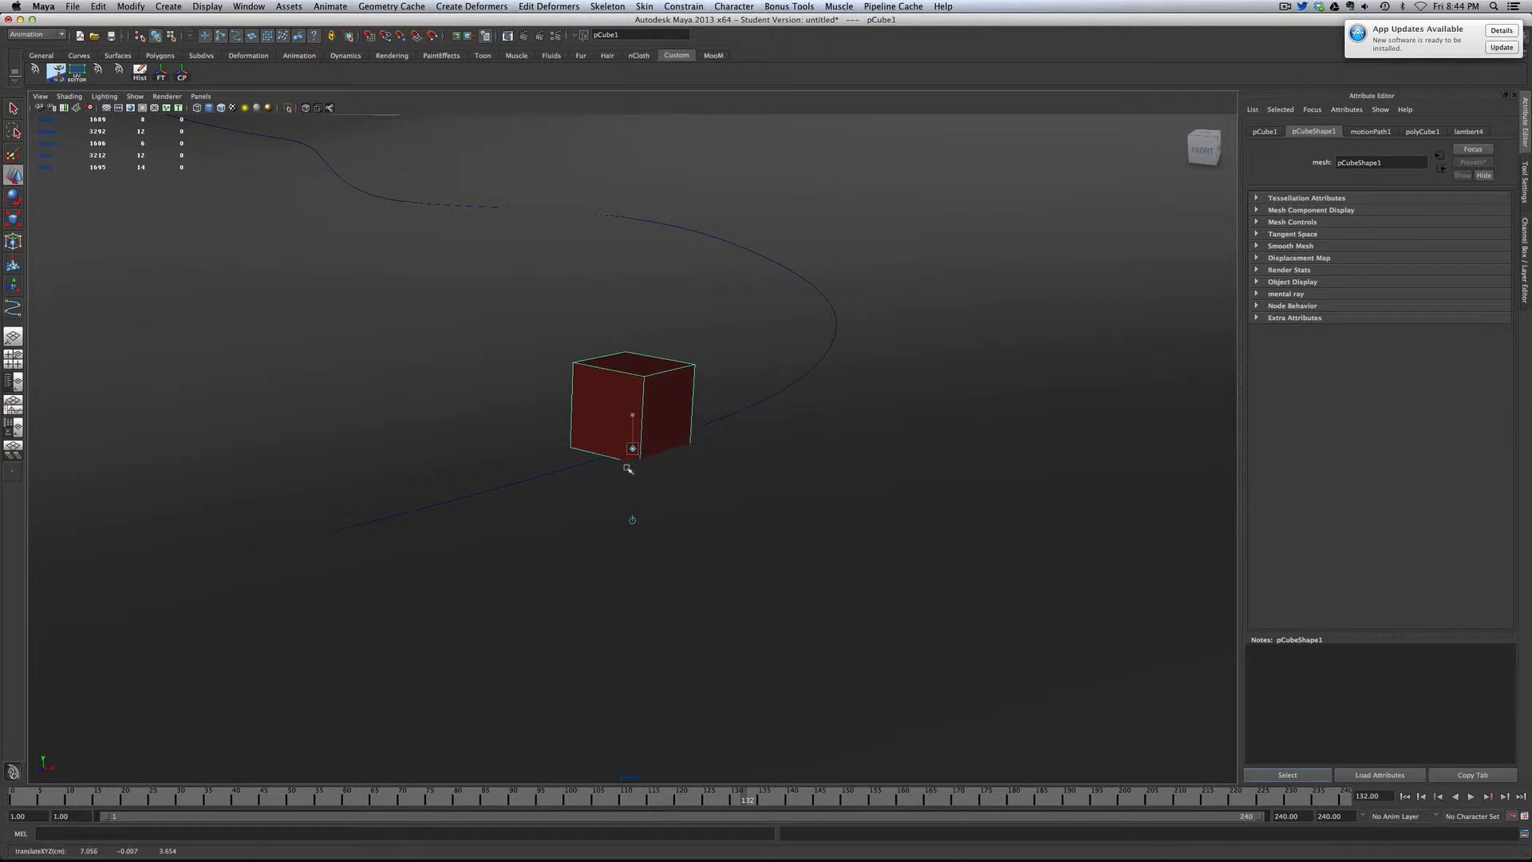
Step: Leave pivot editing and inspect the cube's seating on the curve from several angles, with its transform channels shown
key(w)
scroll(628, 469, down, 2)
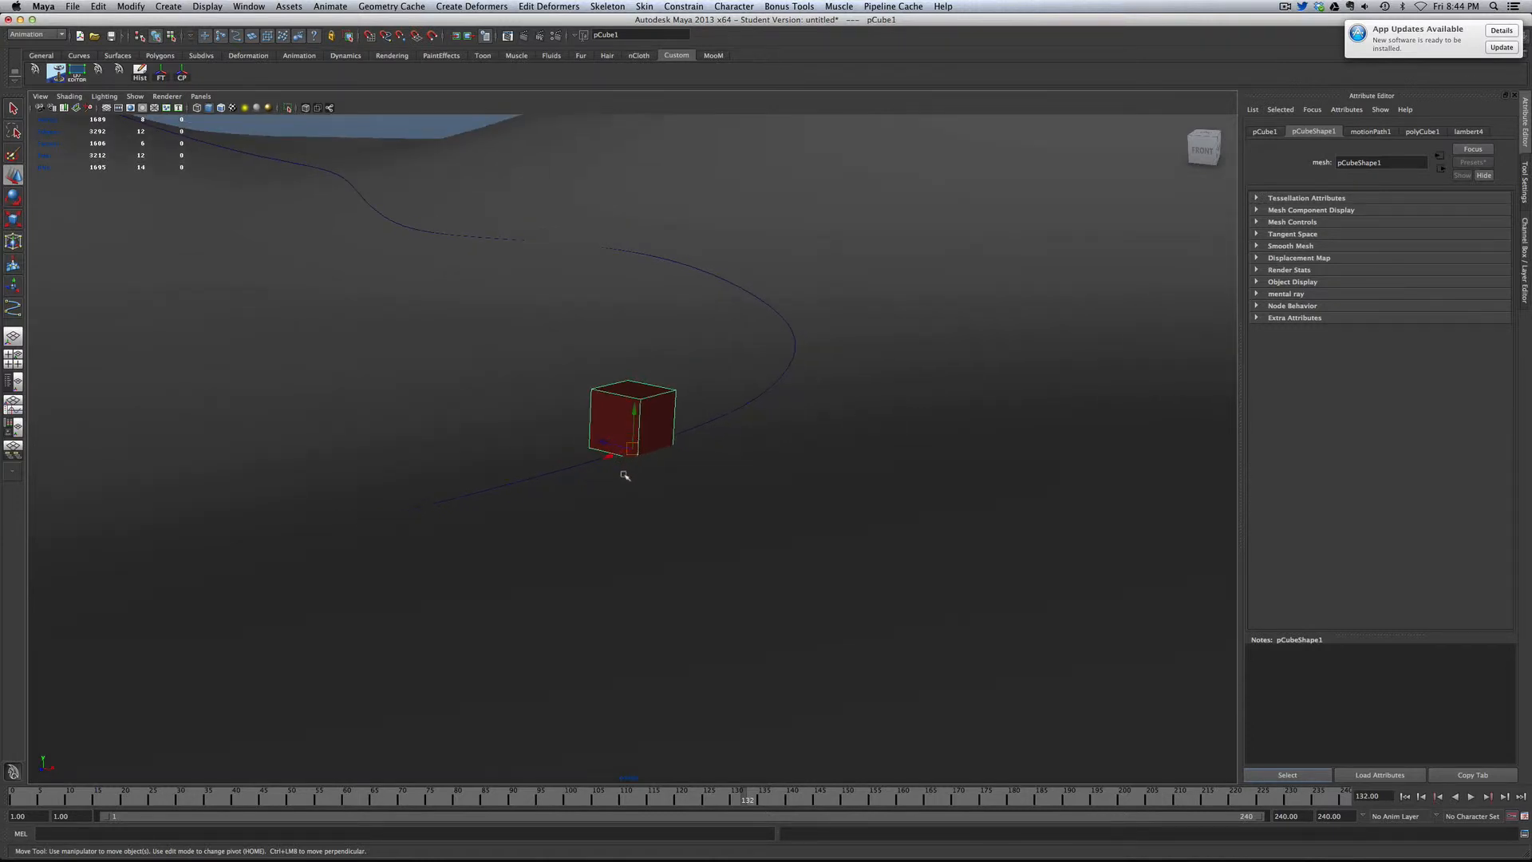
alt+drag(625, 476, 701, 481)
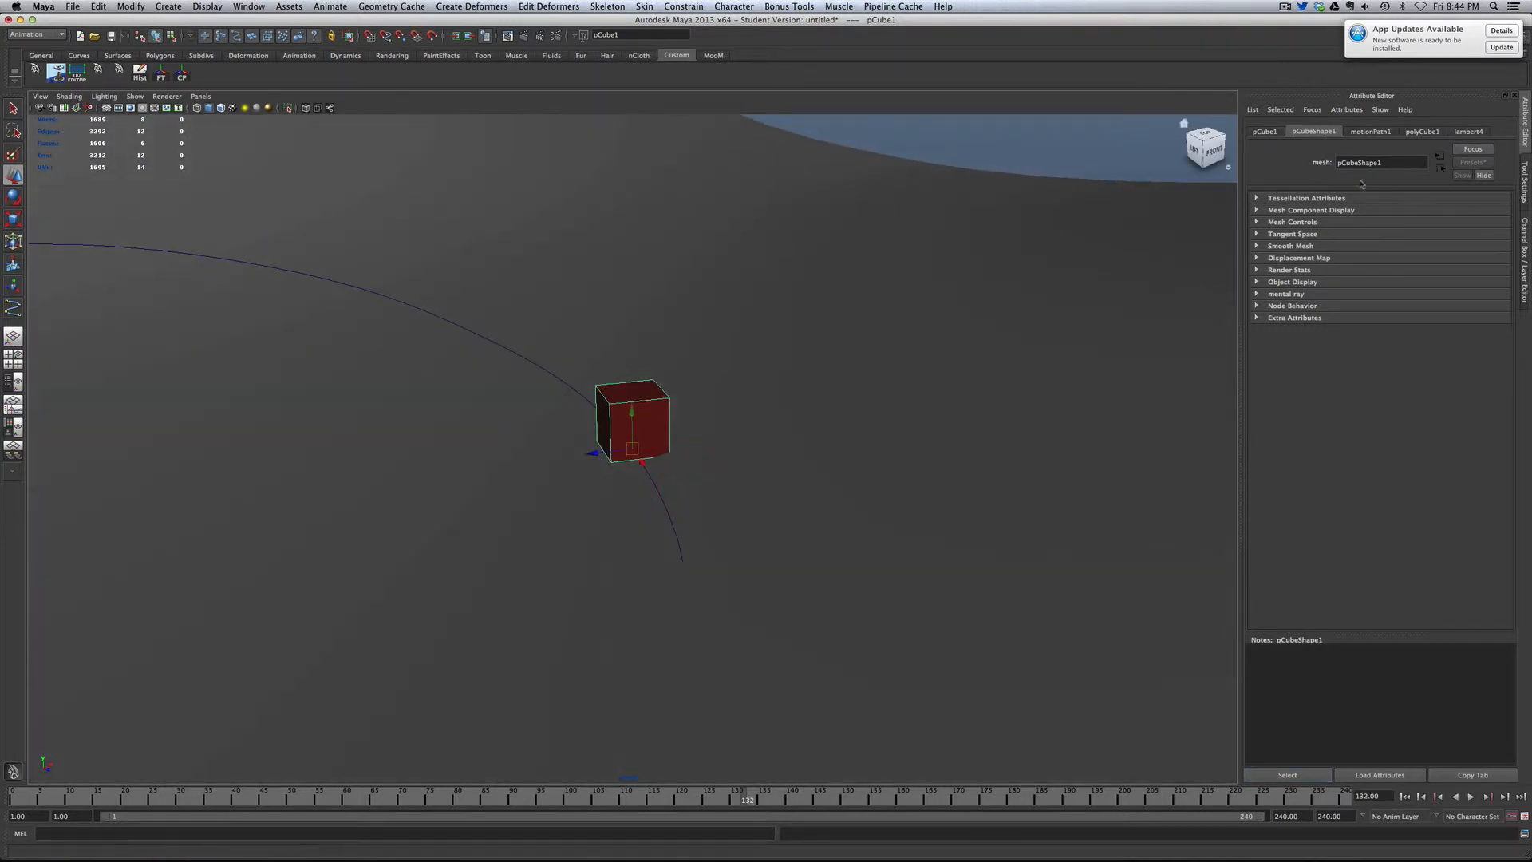
click(1524, 229)
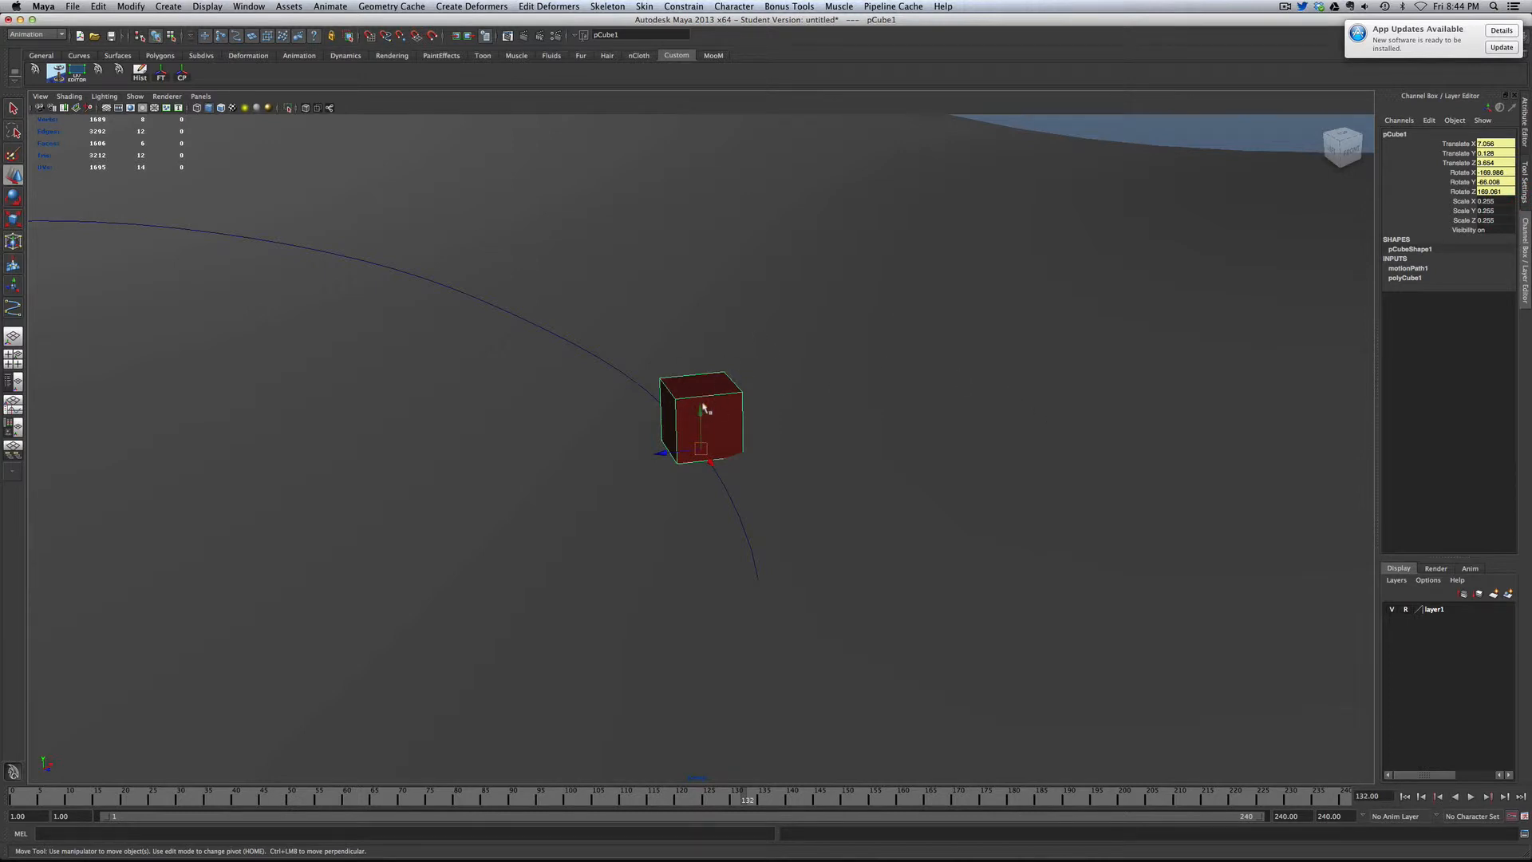
alt+drag(703, 407, 479, 502)
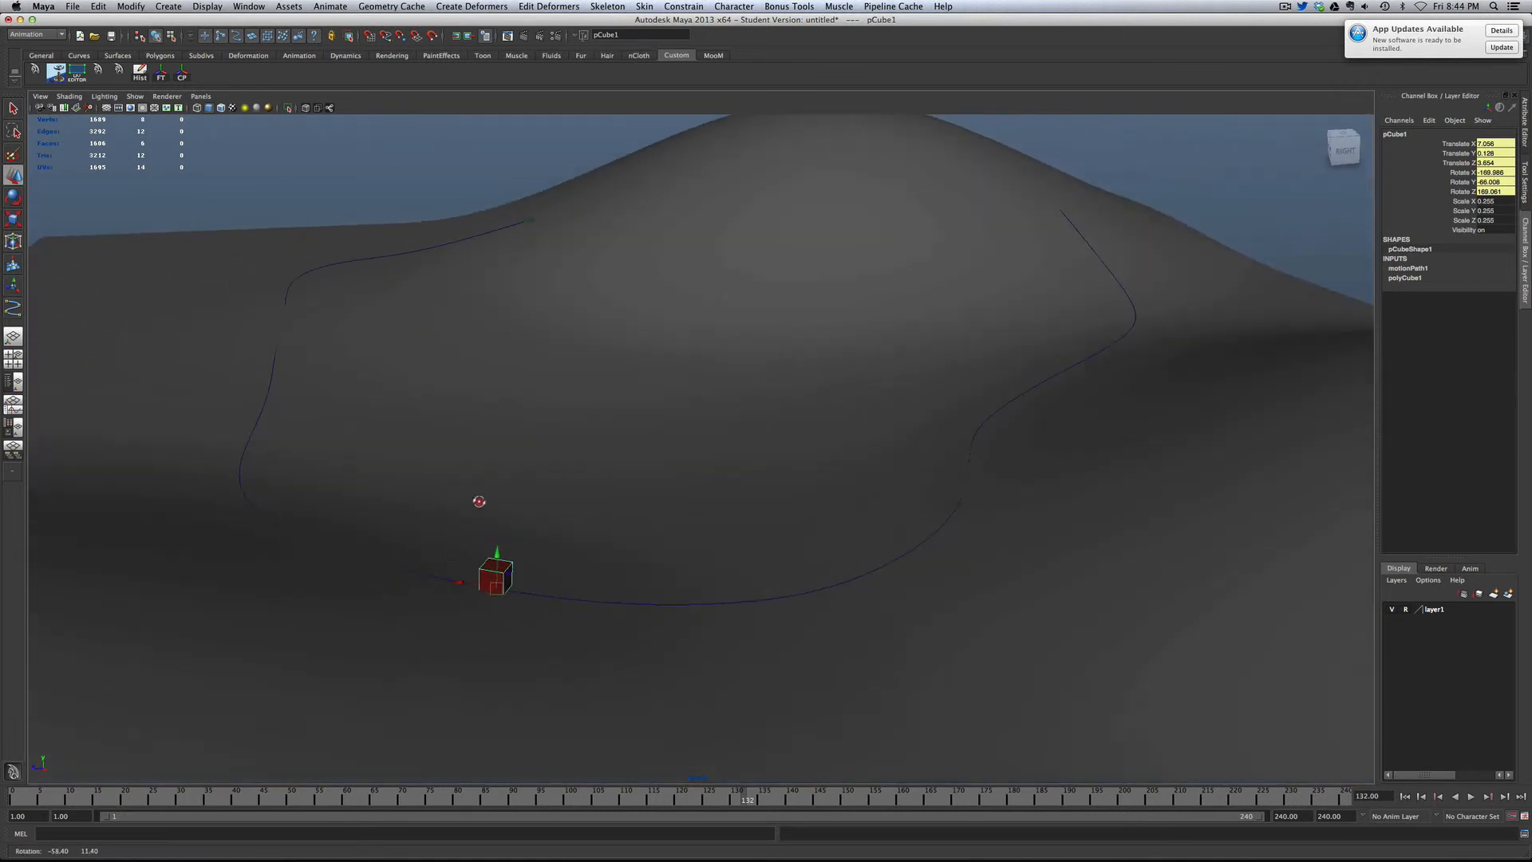
Step: Play the animation from the first frame, watch the cube travel along the path, and stop at frame 142
click(1404, 796)
key(alt+v)
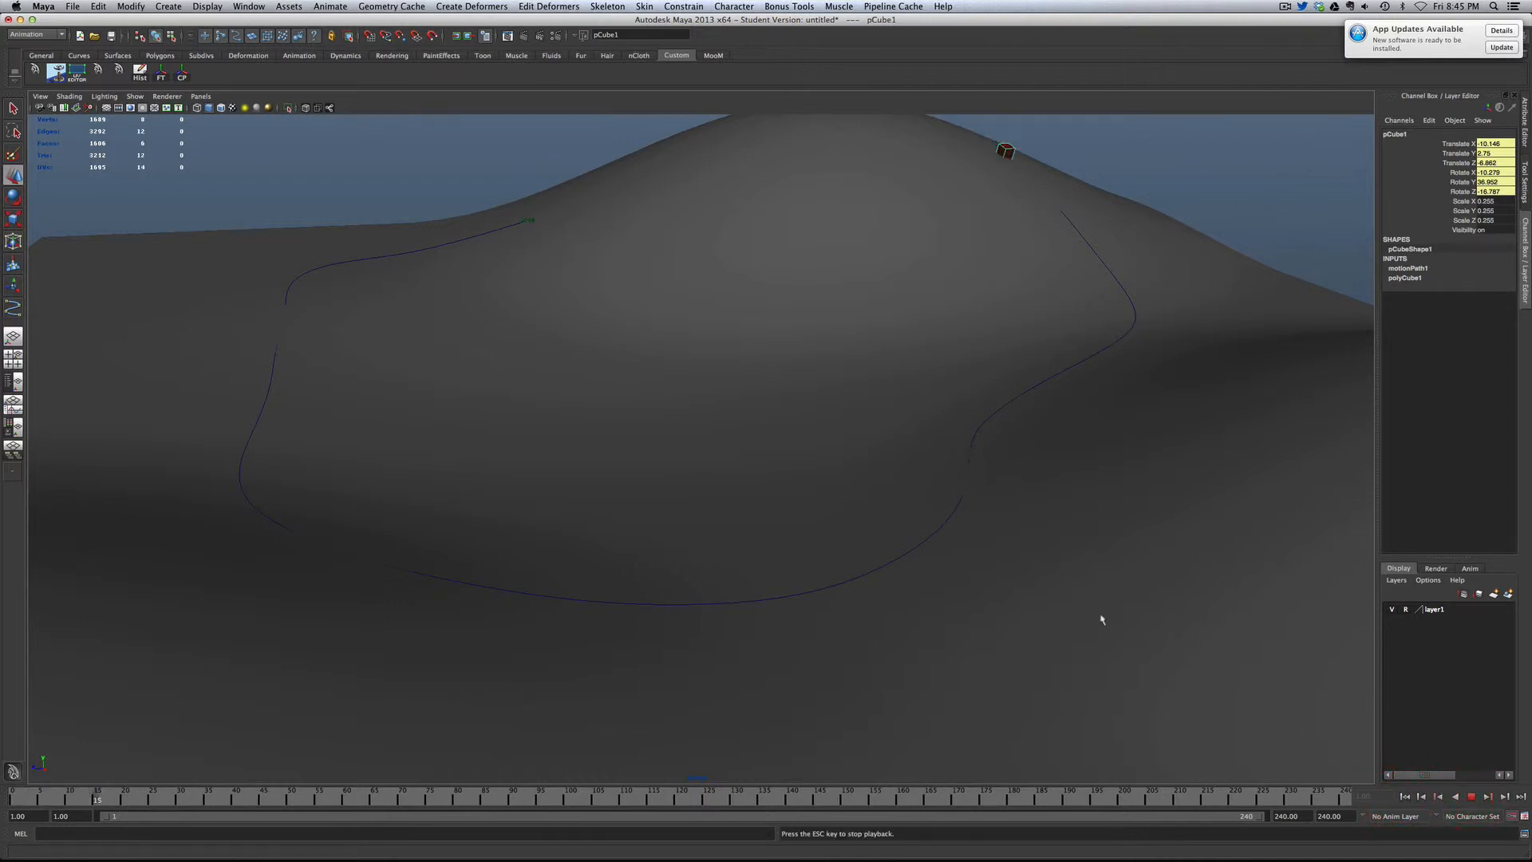
alt+drag(1102, 619, 1101, 616)
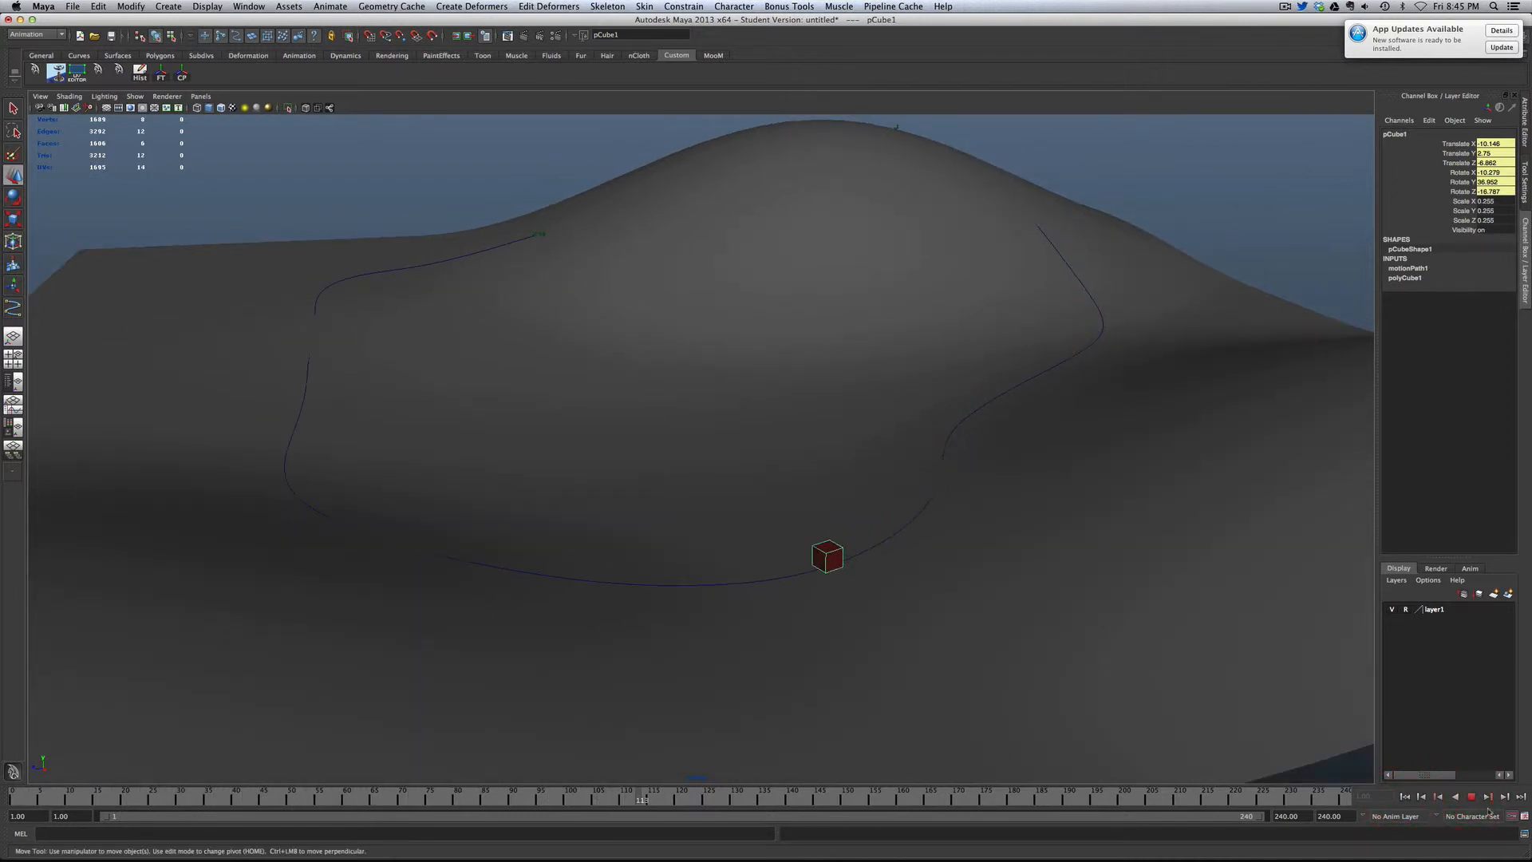
key(Escape)
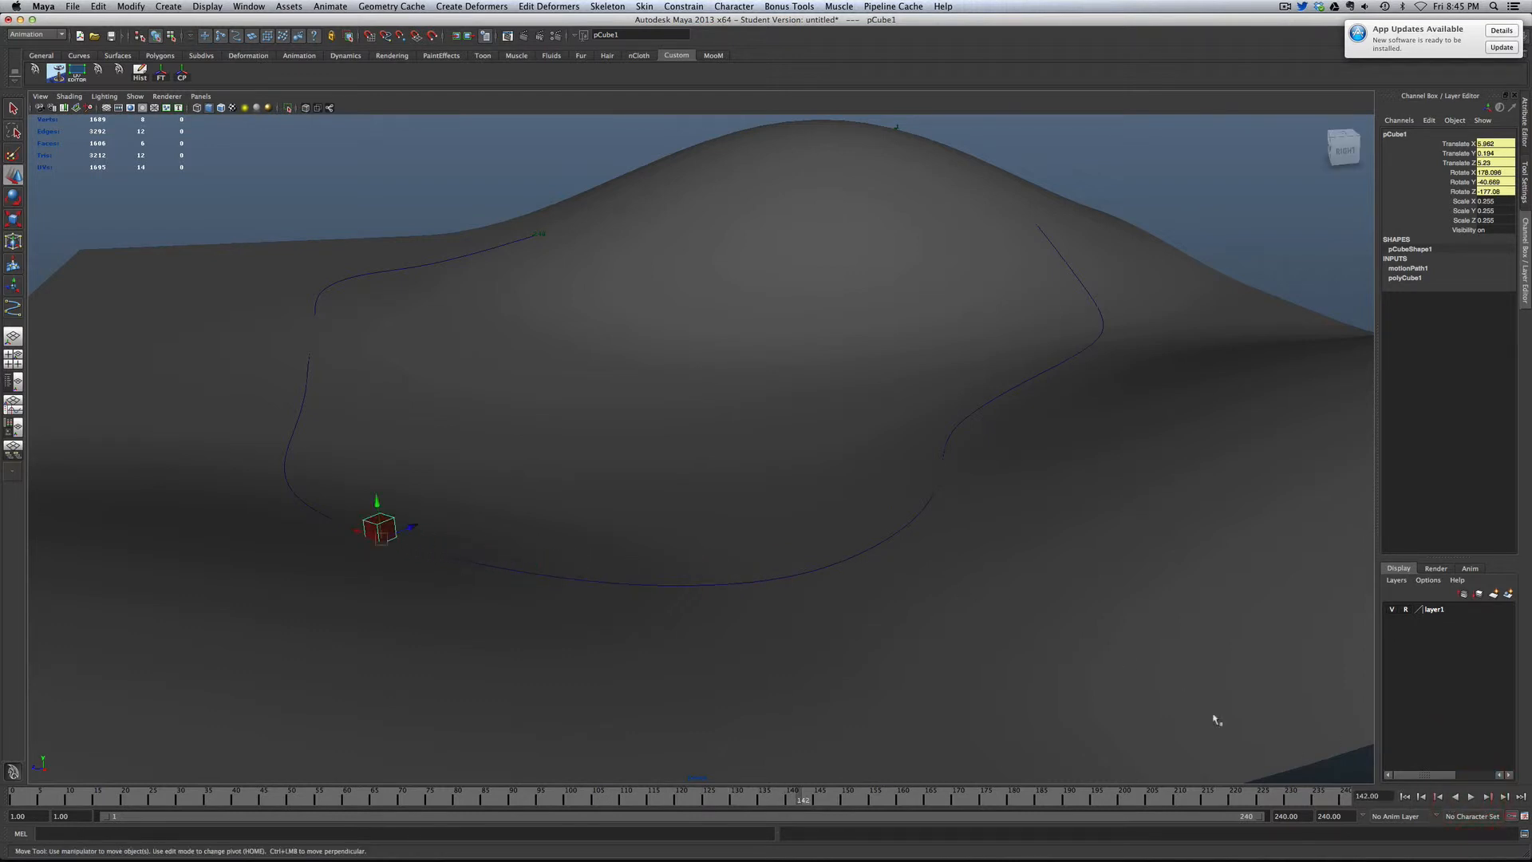
Step: Raise the path curve to a Translate Y of about 0.072 and replay the cube's animation from the first frame
click(748, 585)
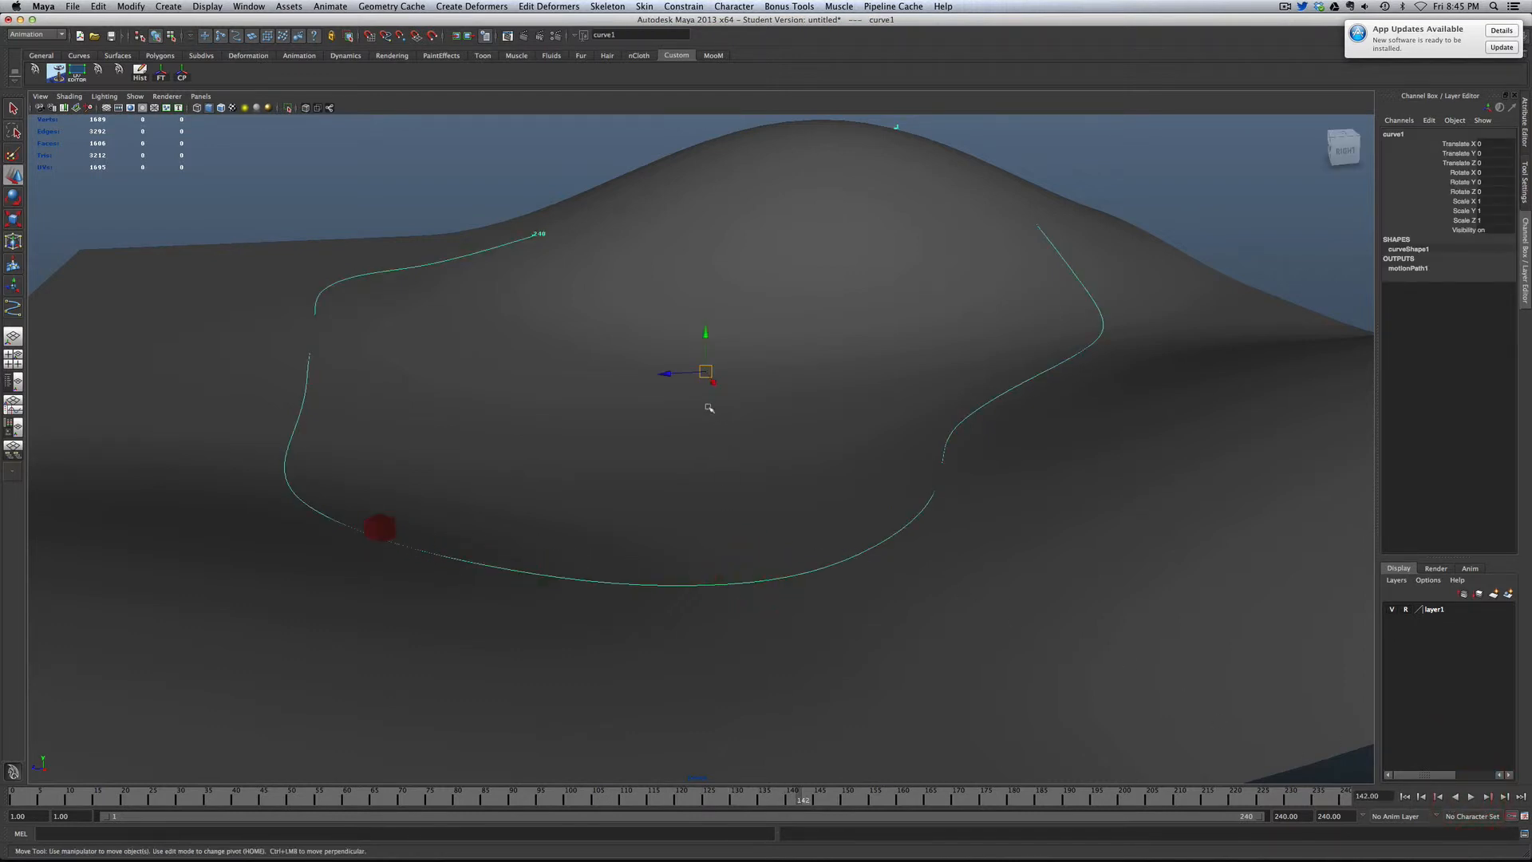
drag(706, 327, 706, 323)
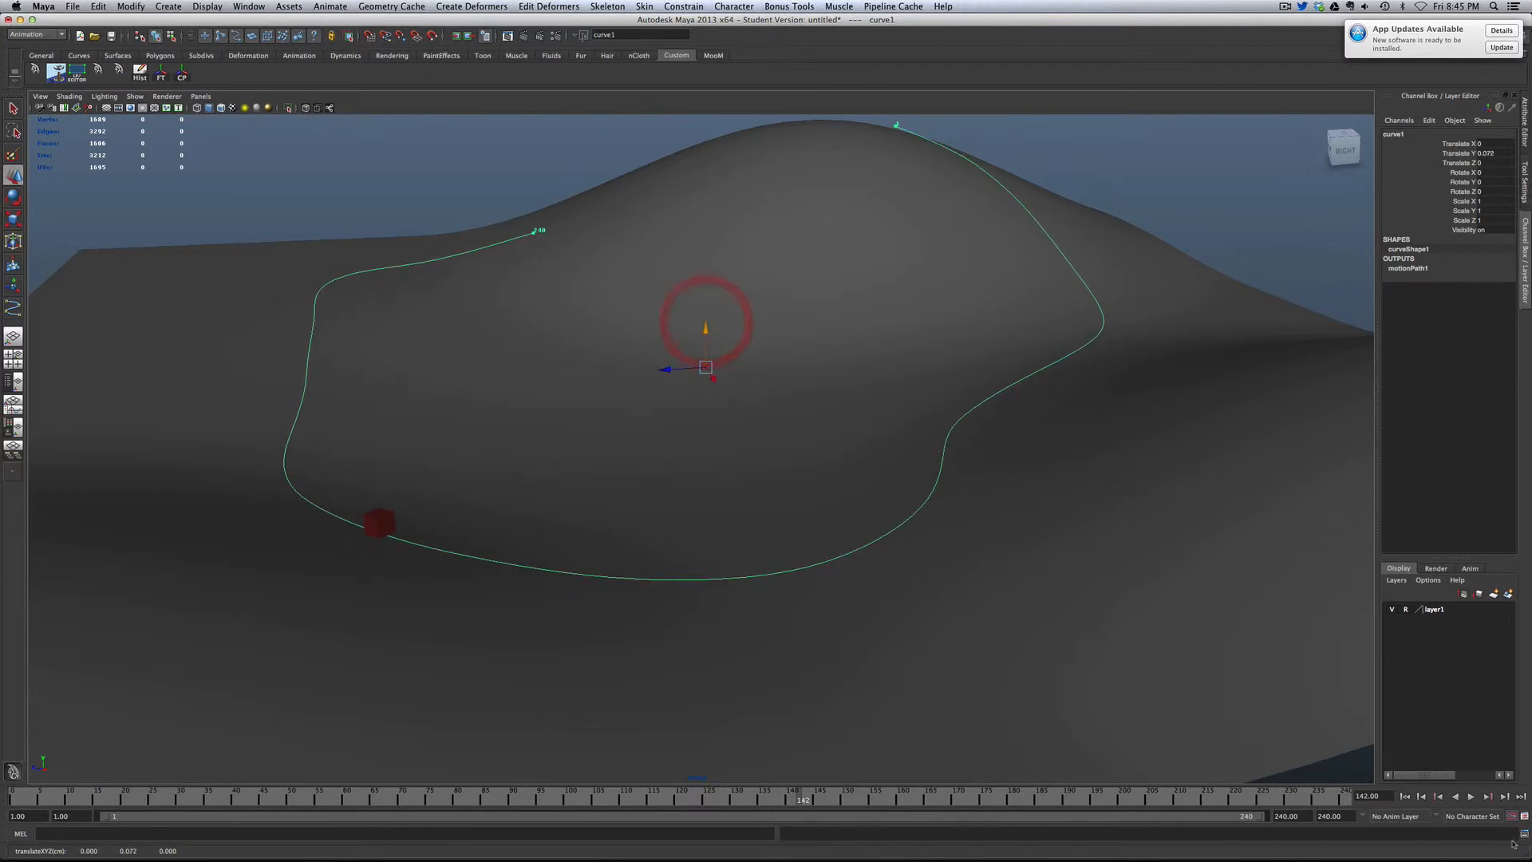
click(1404, 797)
click(1471, 797)
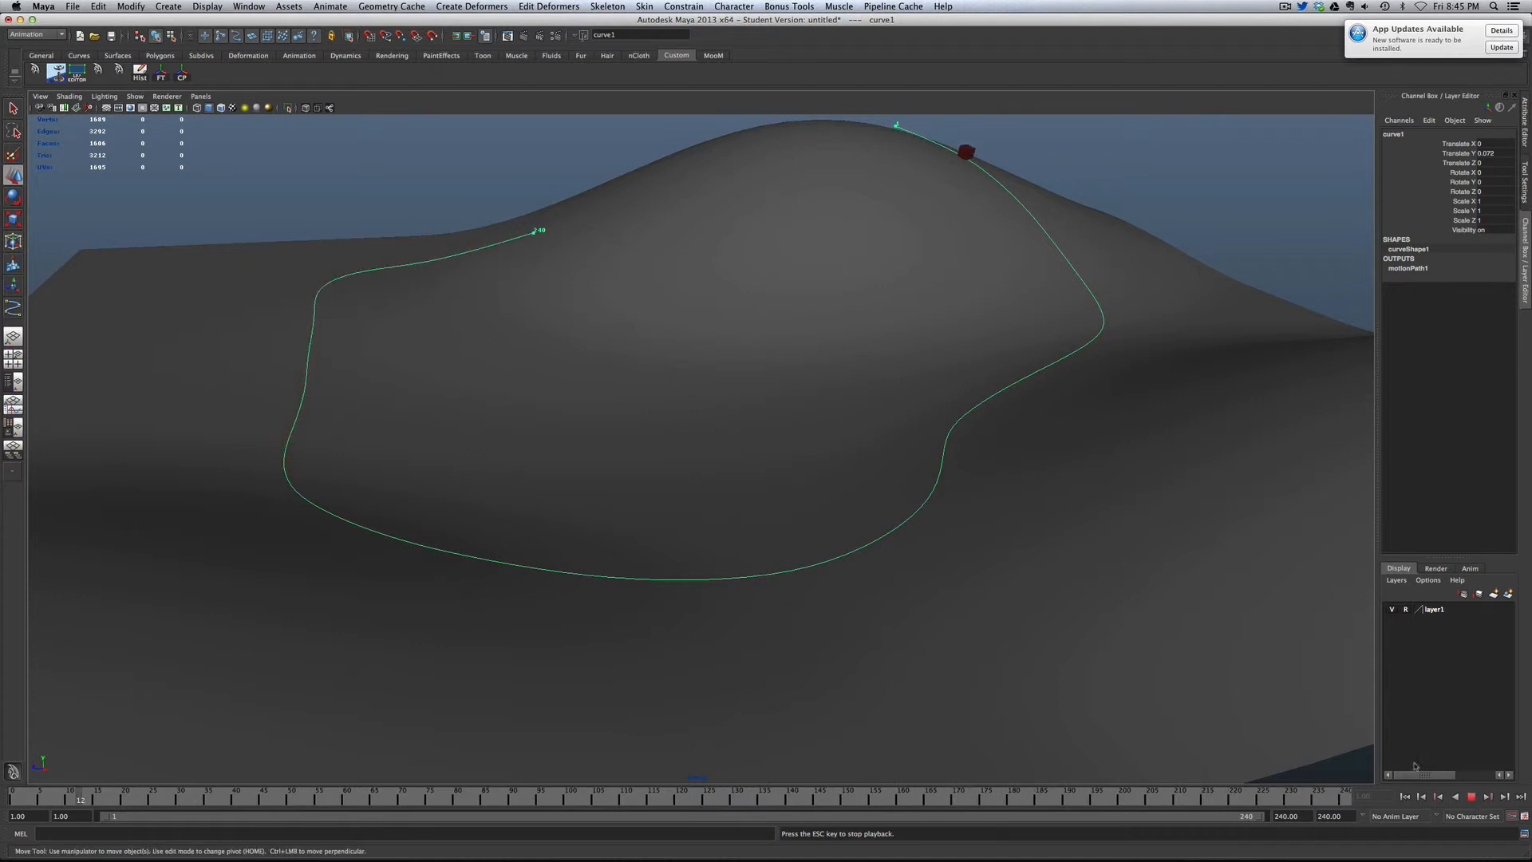
Step: Show the cube's motion path U Value curve in the Graph Editor and give its start and end keys flat tangents
click(13, 404)
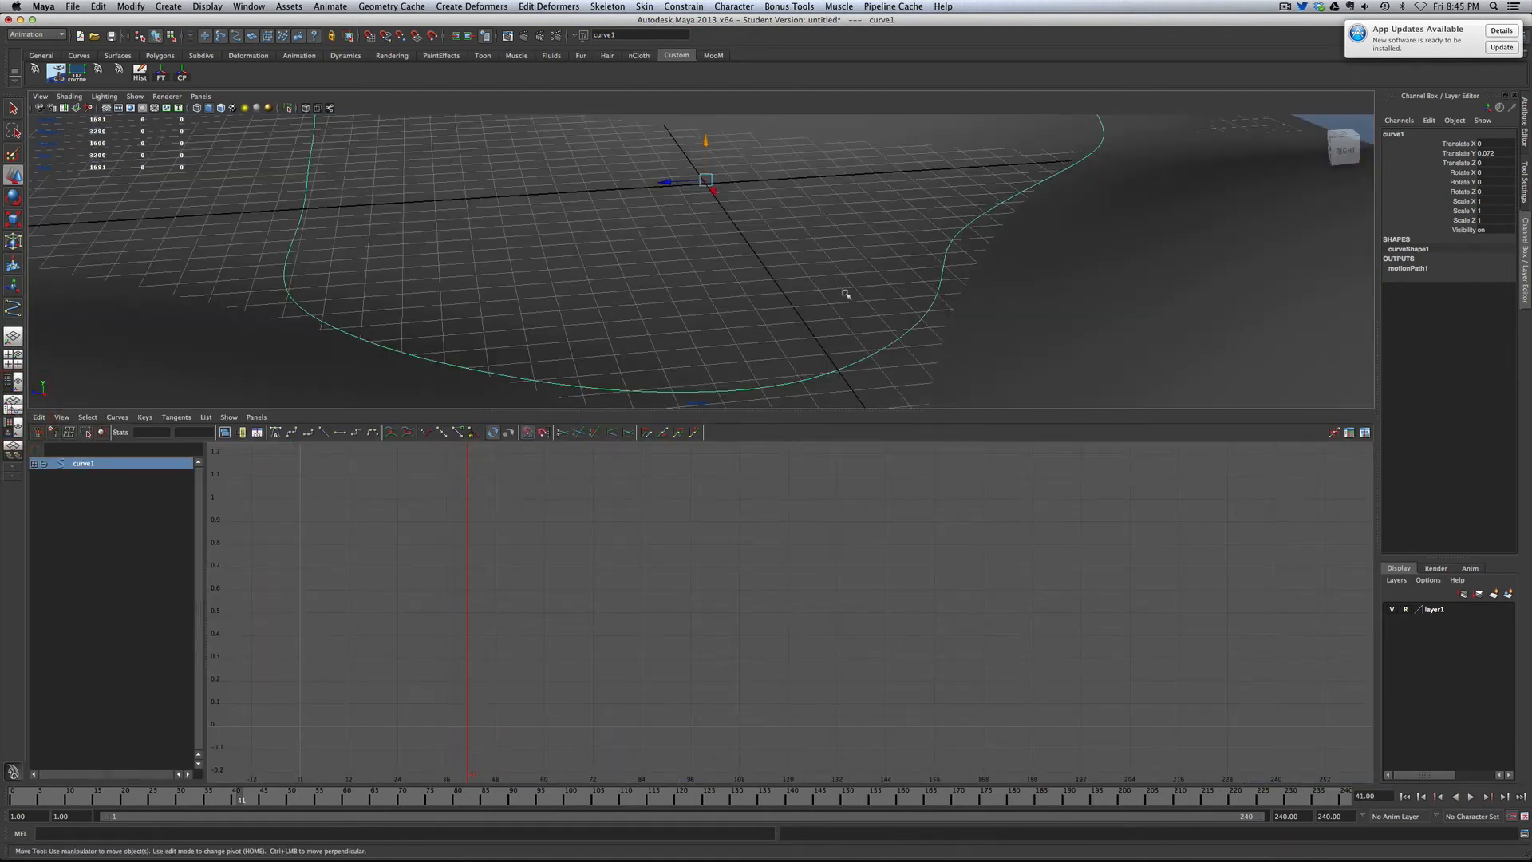
scroll(839, 277, down, 3)
click(939, 153)
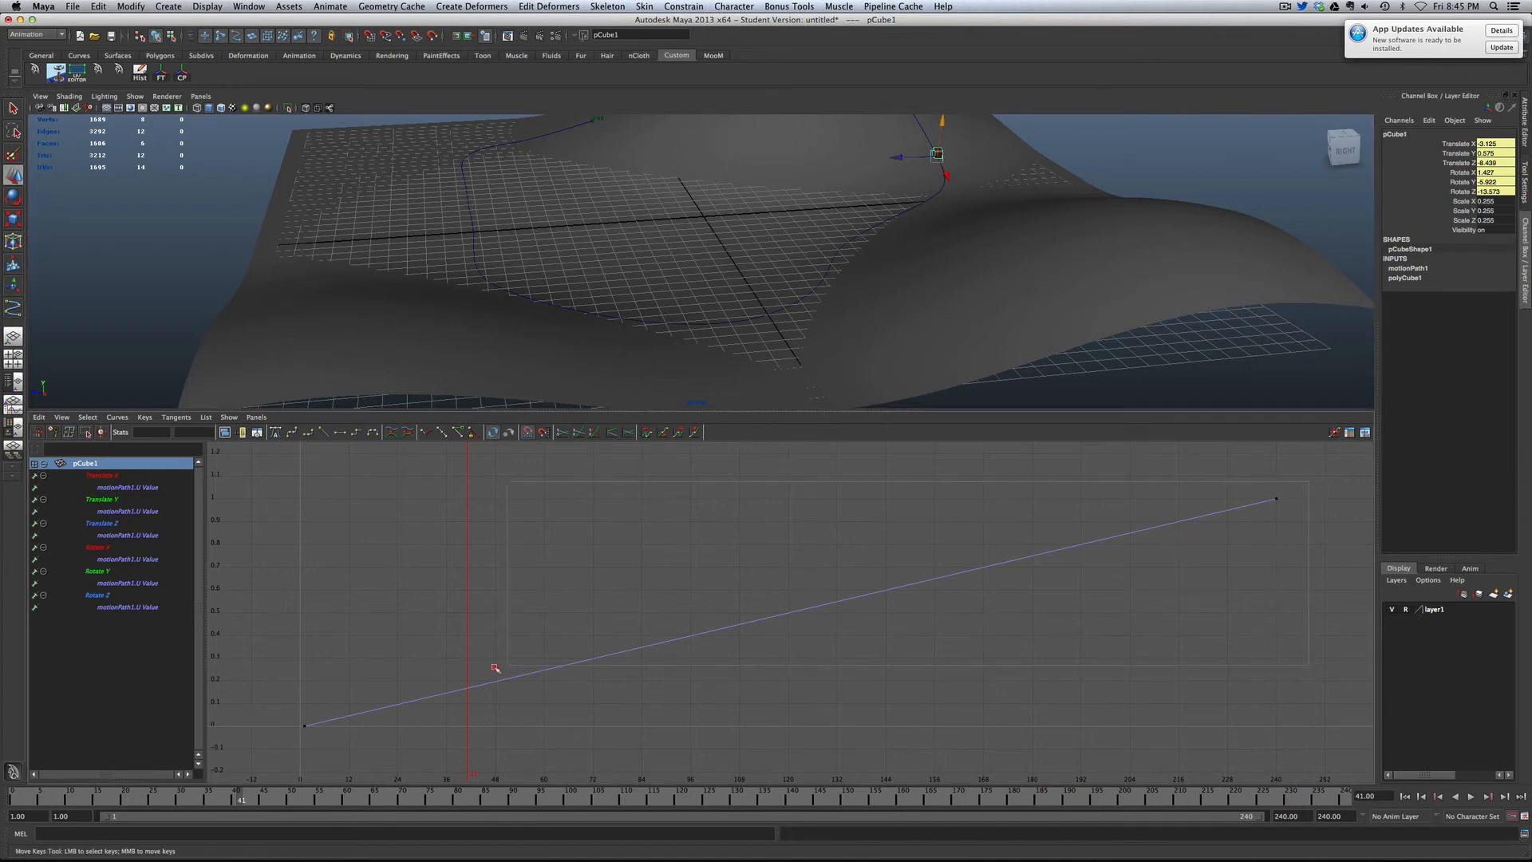
drag(260, 770, 341, 513)
click(340, 431)
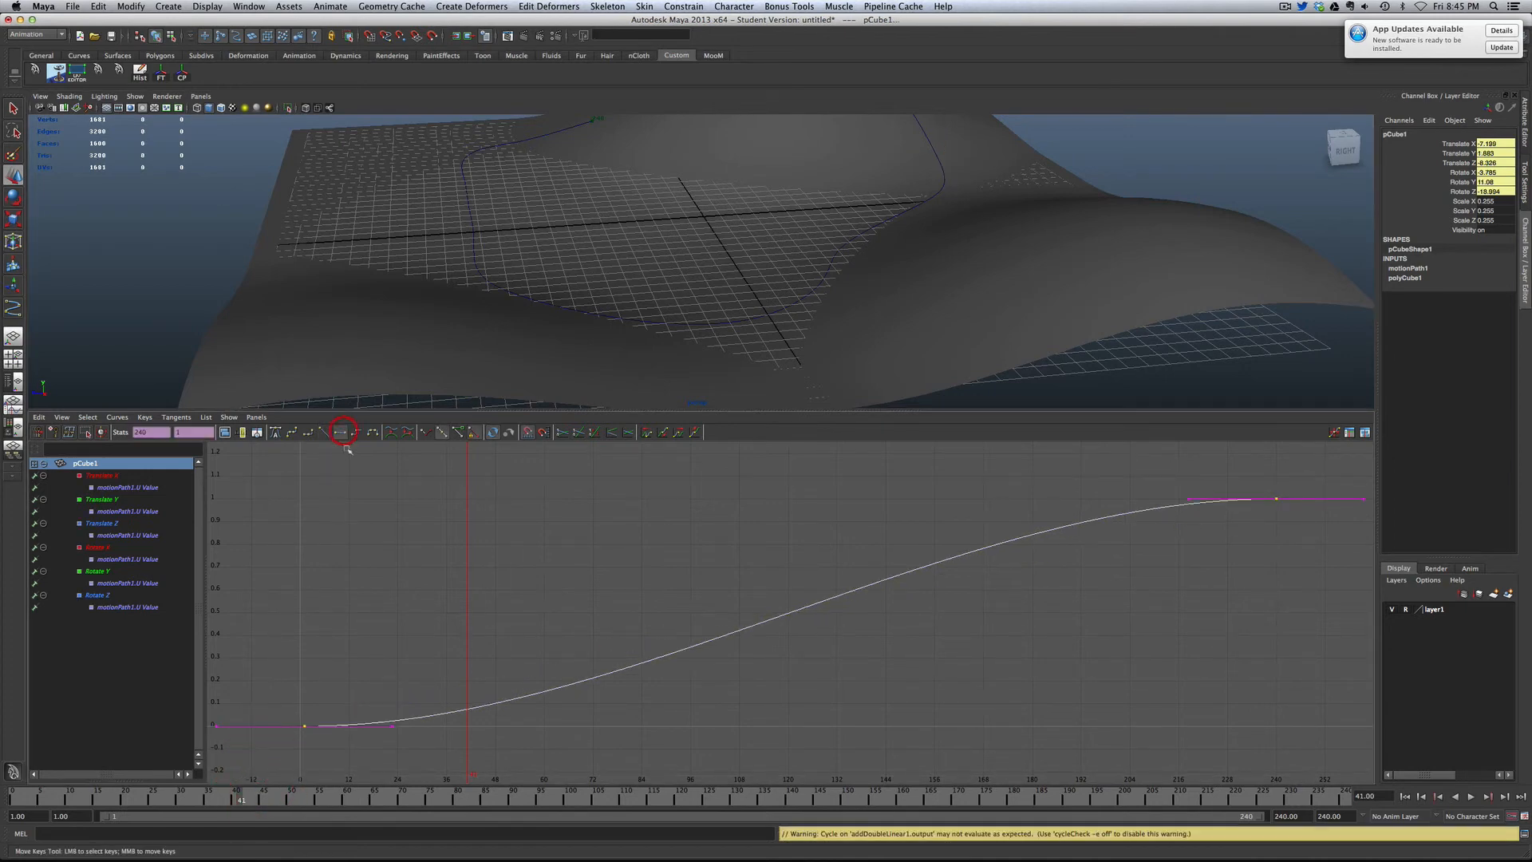
Step: Clear the selection, enlarge the perspective view to full size, and play the animation with the eased timing
click(766, 332)
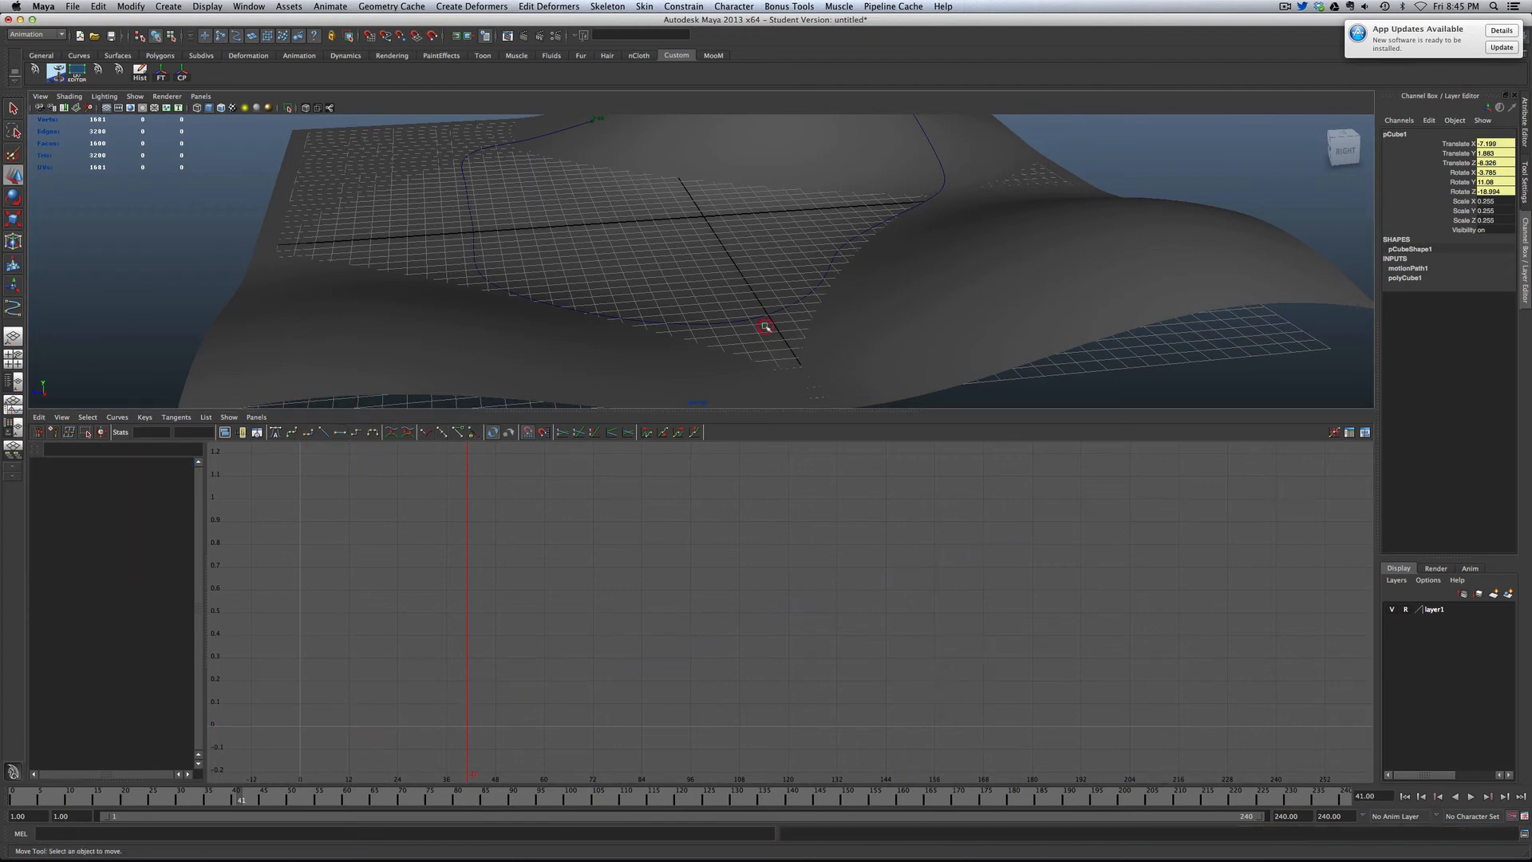
key(space)
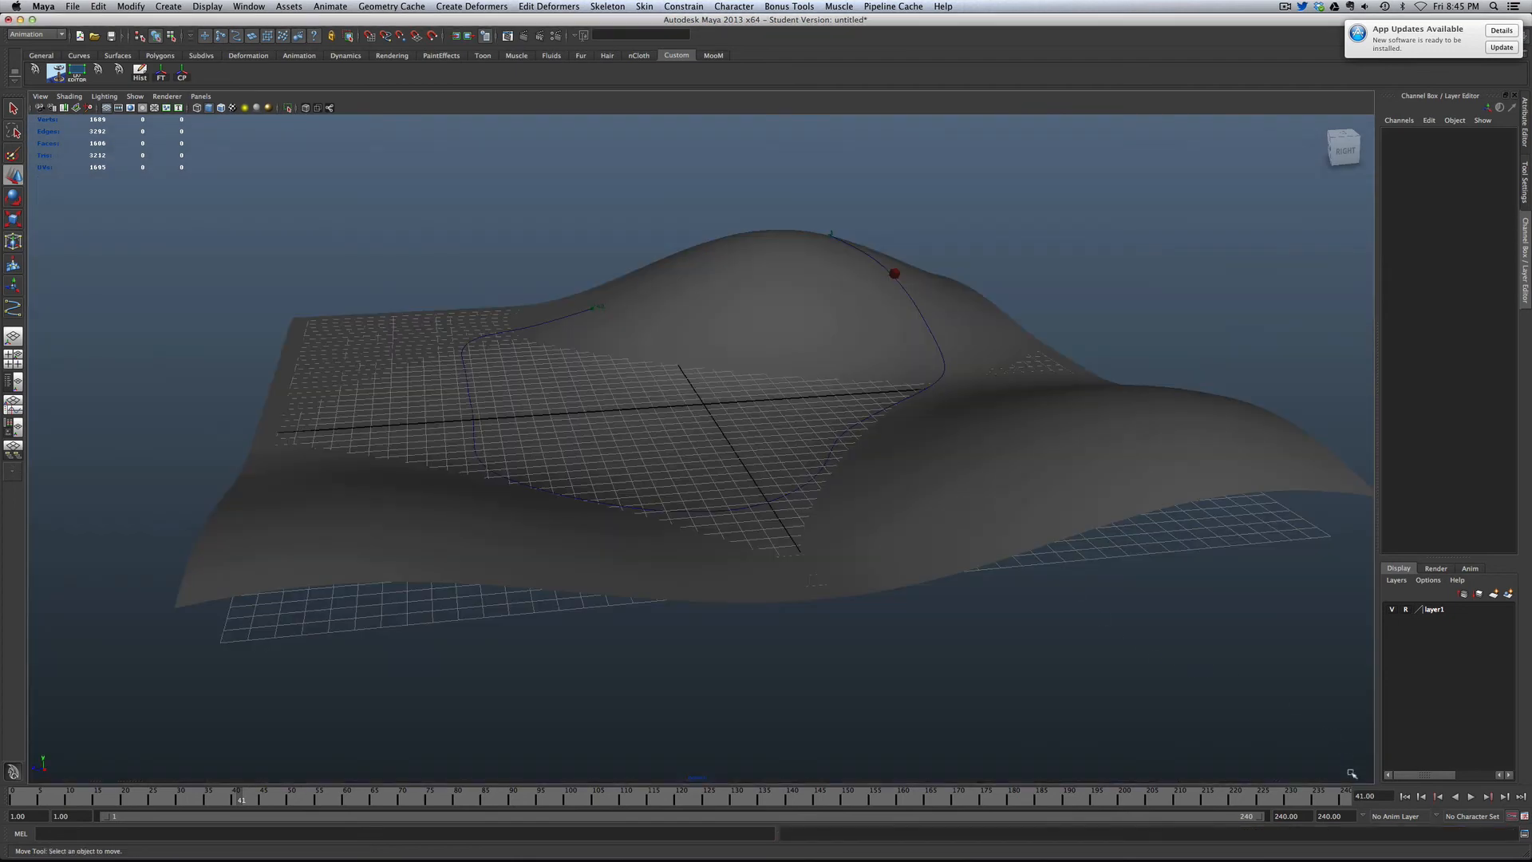
click(1470, 796)
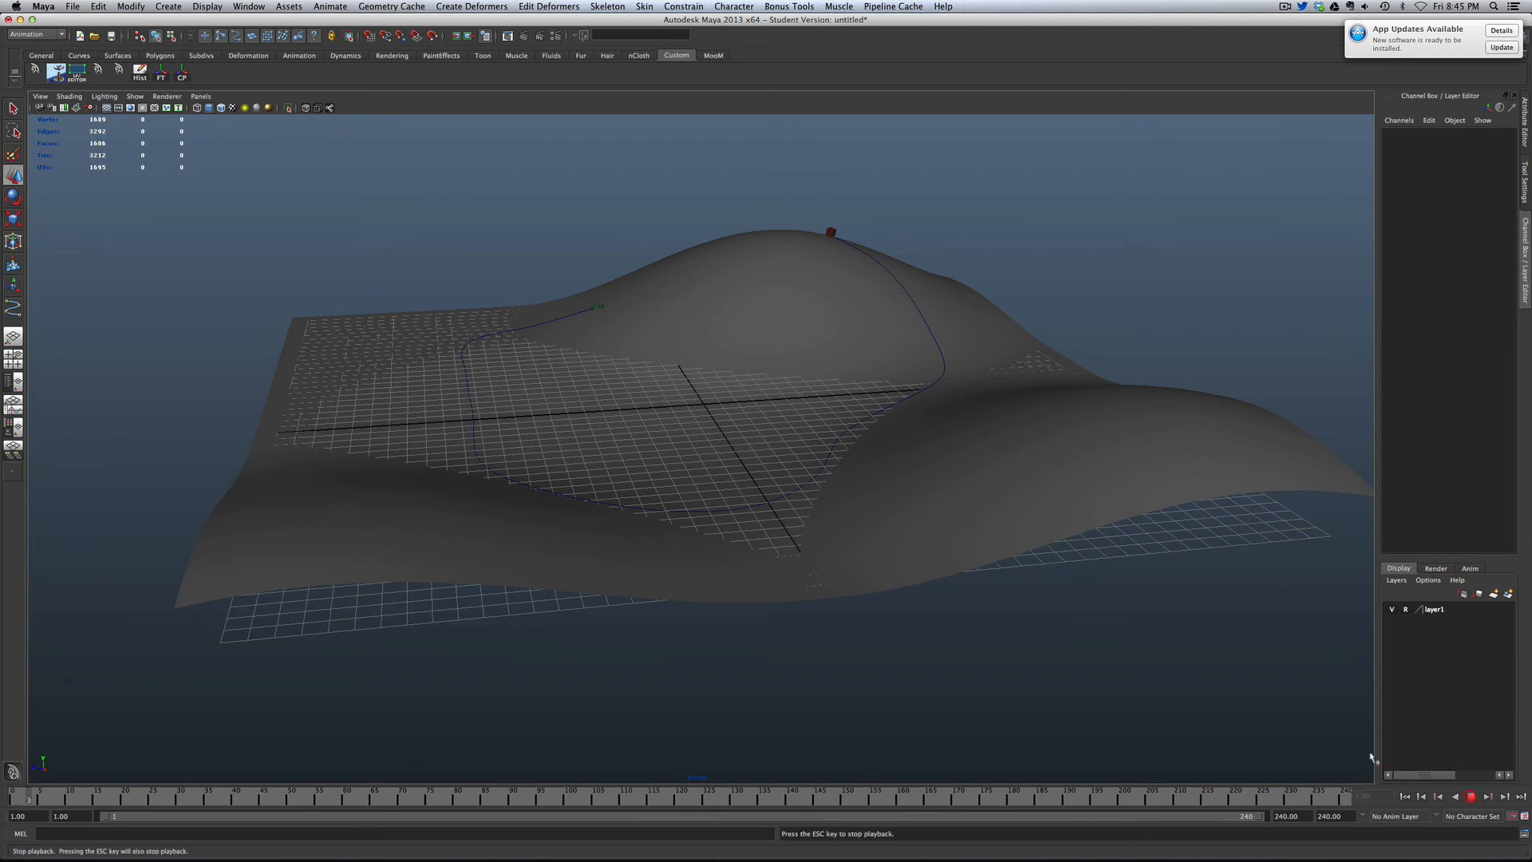